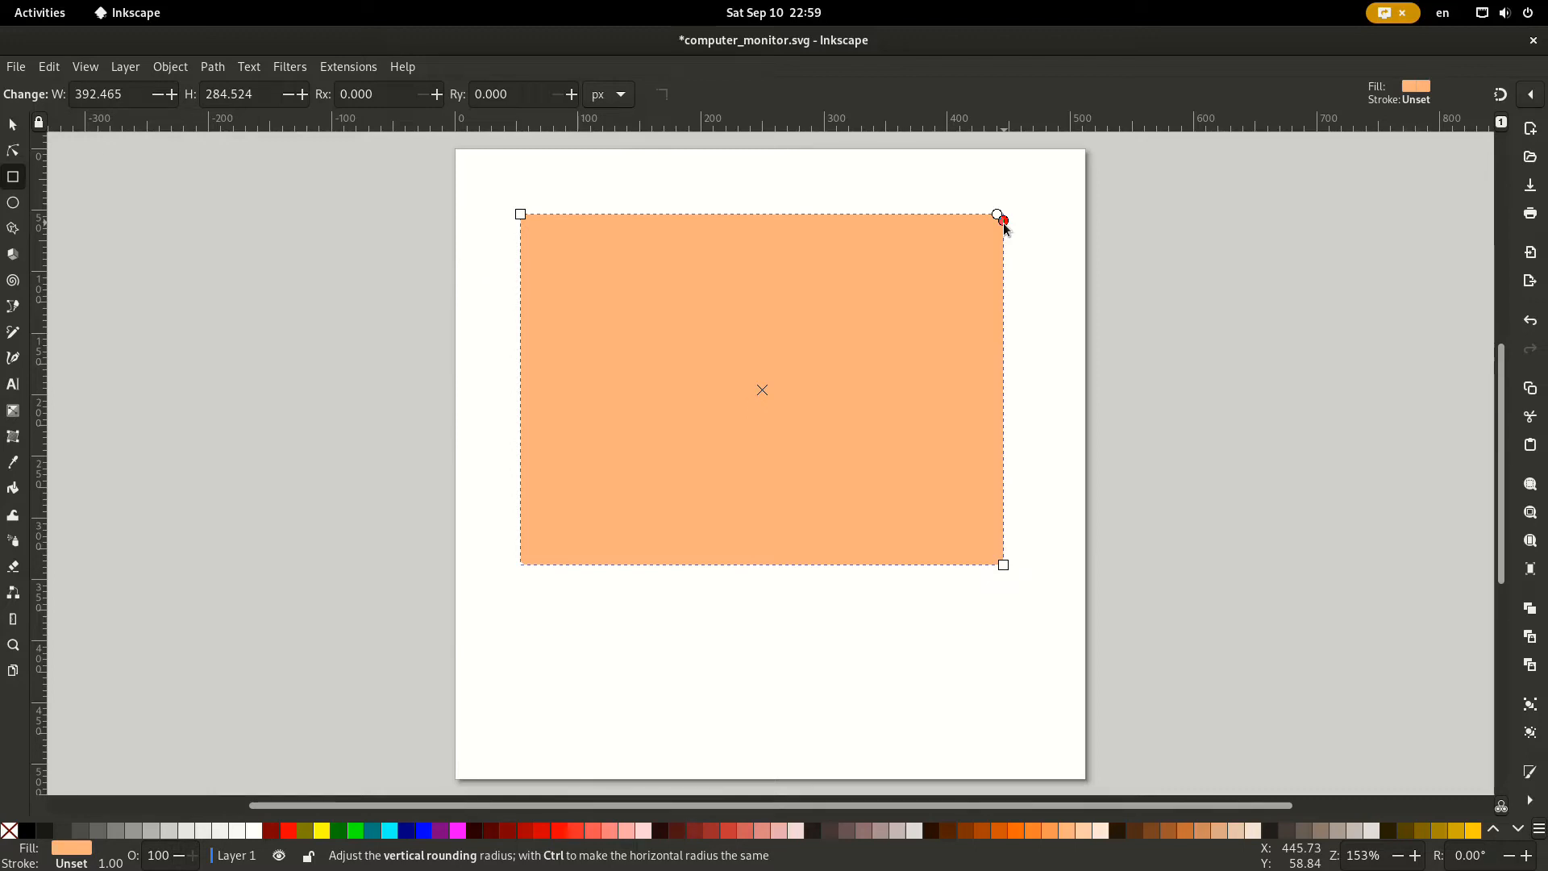
Round the large rectangle's corners to a radius of about 5.3 px and fill it with dark blue #00222B.
left_click_drag(1005, 228, 998, 219)
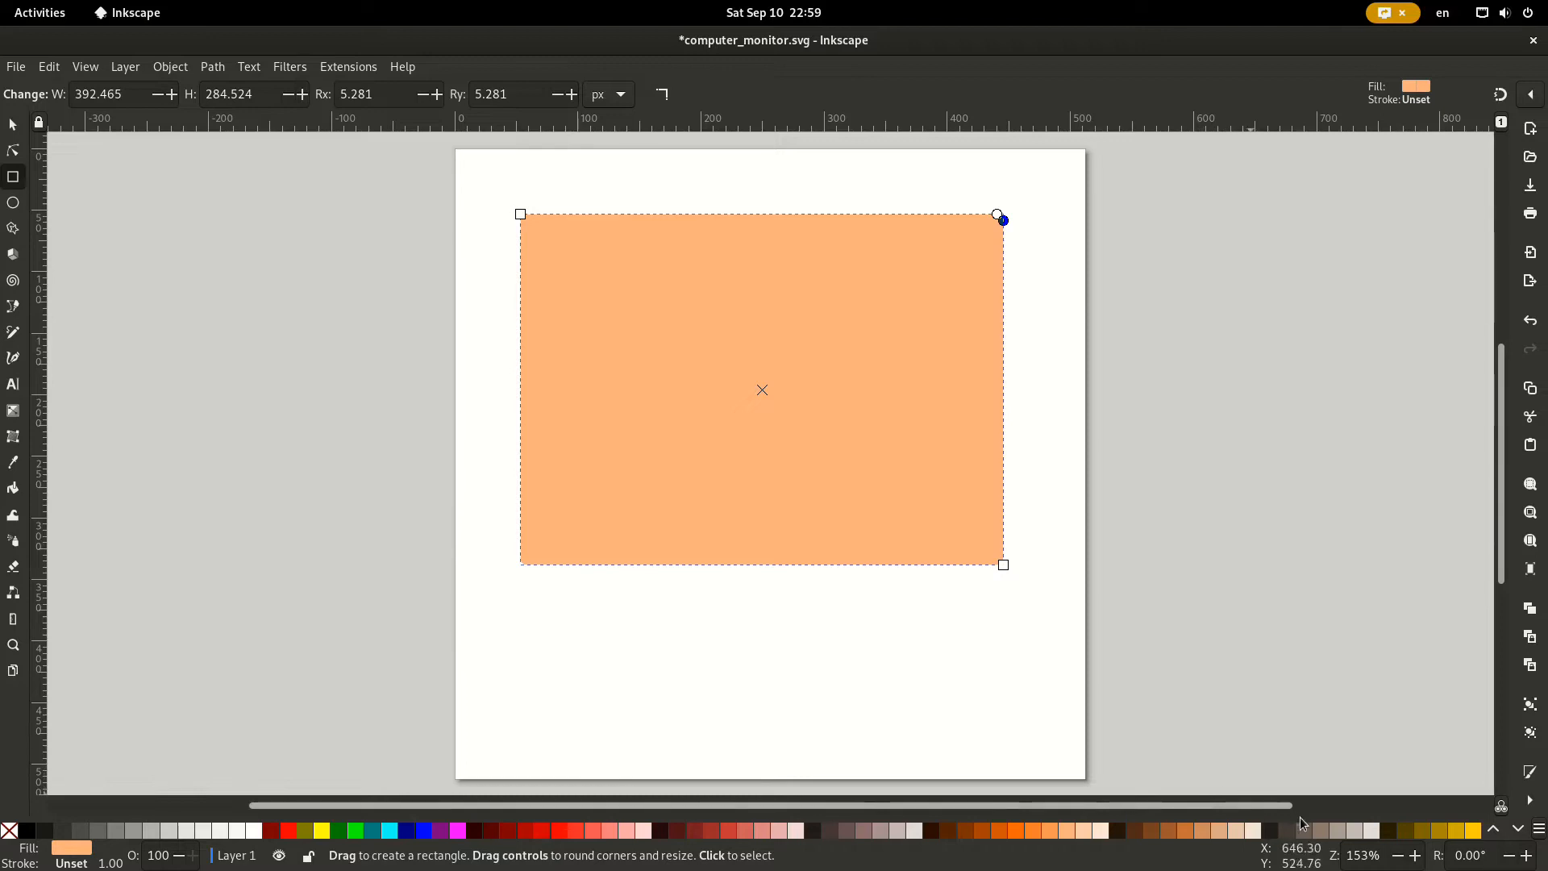
scroll(1316, 835, "down", 1)
scroll(1316, 835, "down", 2)
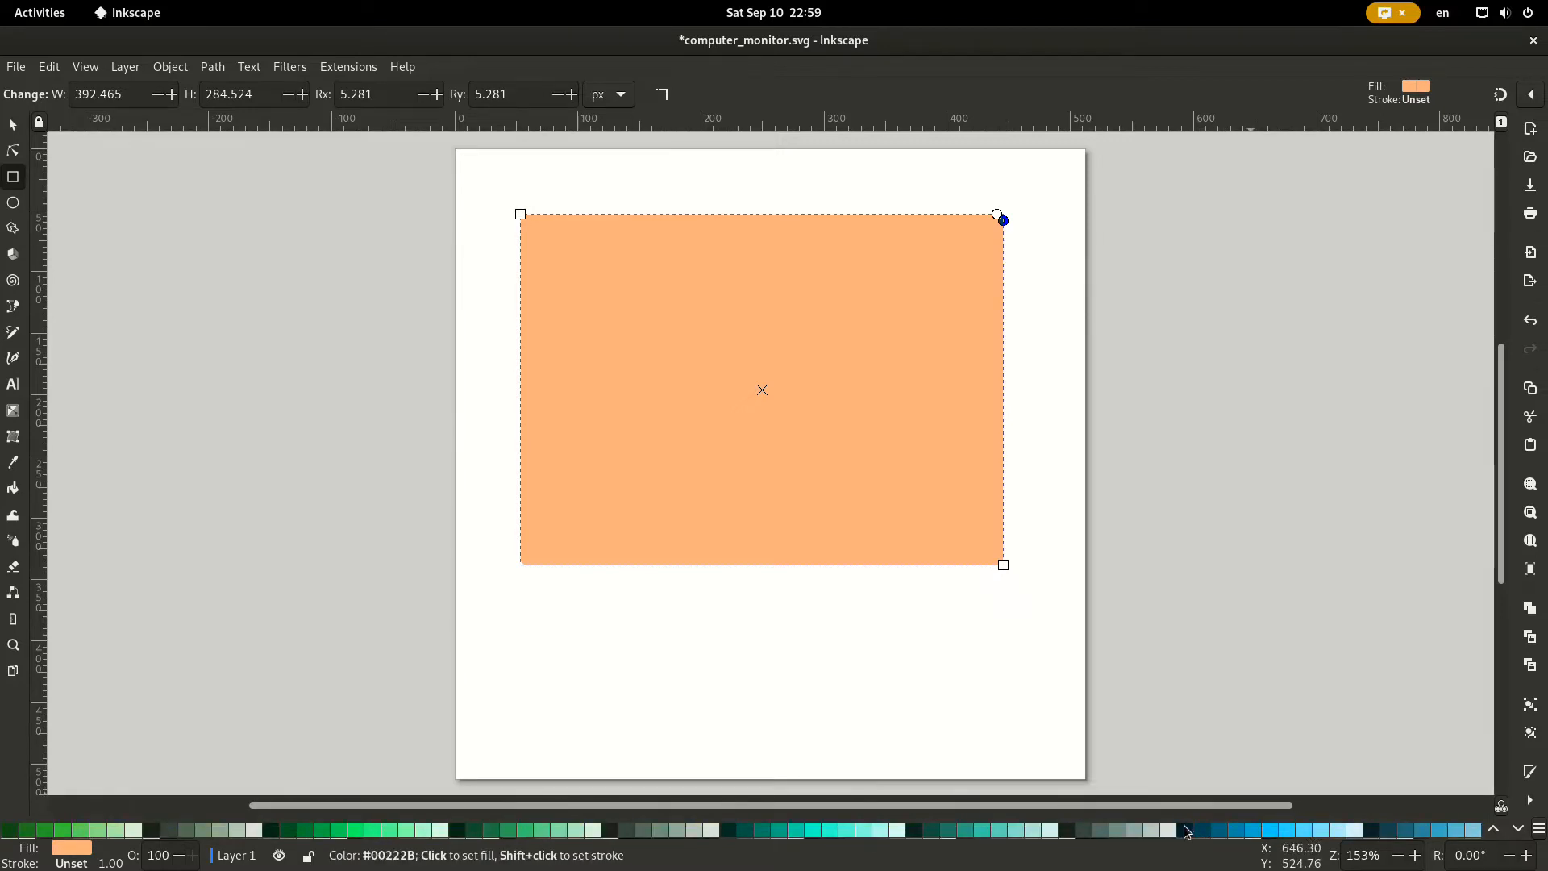
left_click(1186, 831)
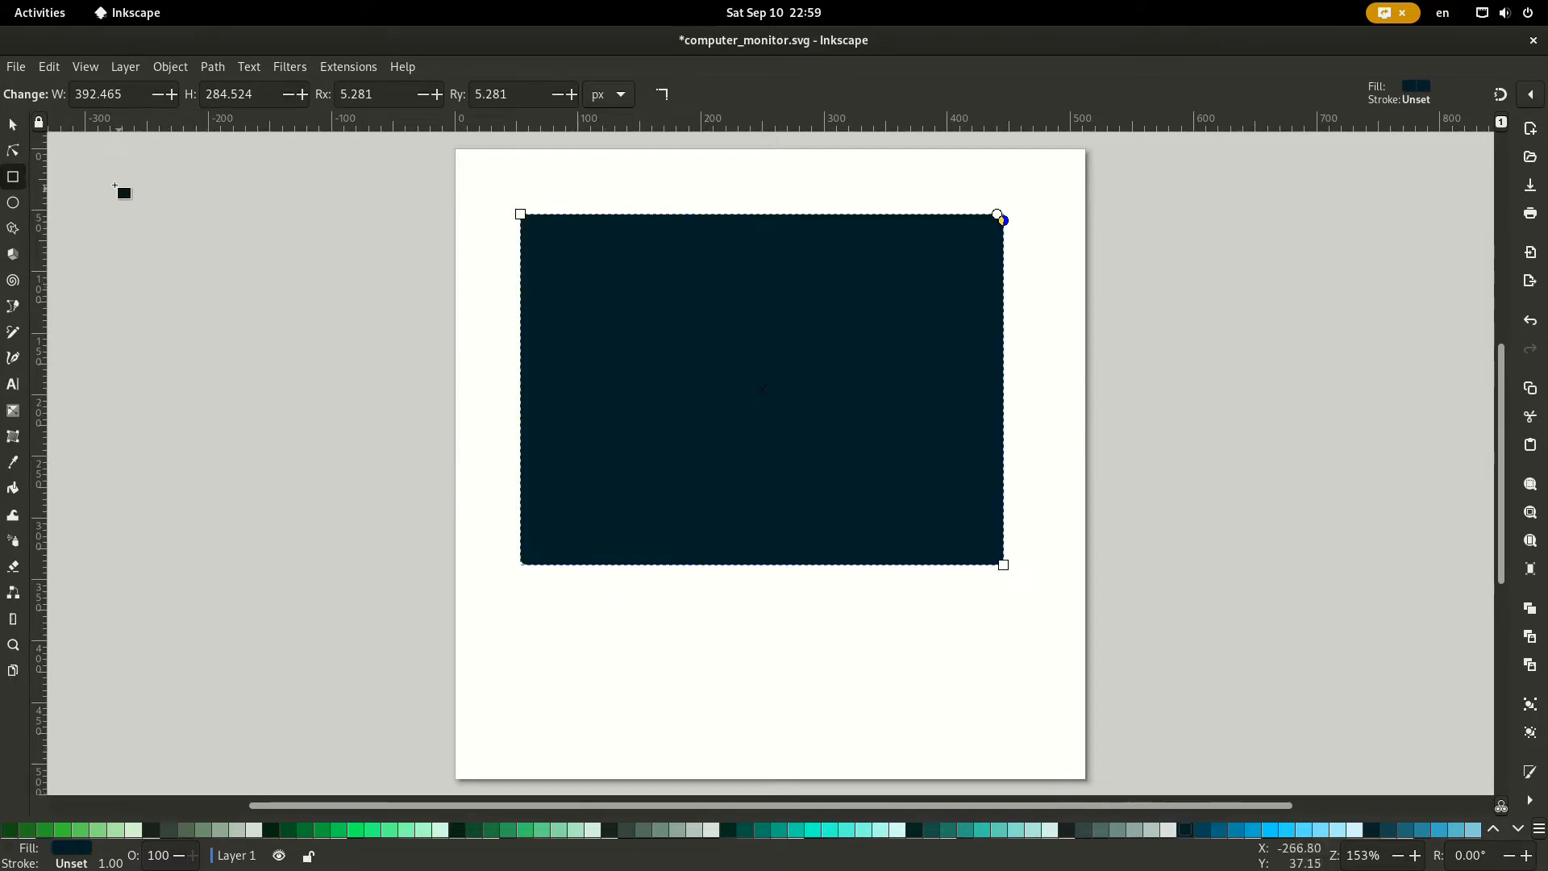
left_click(9, 126)
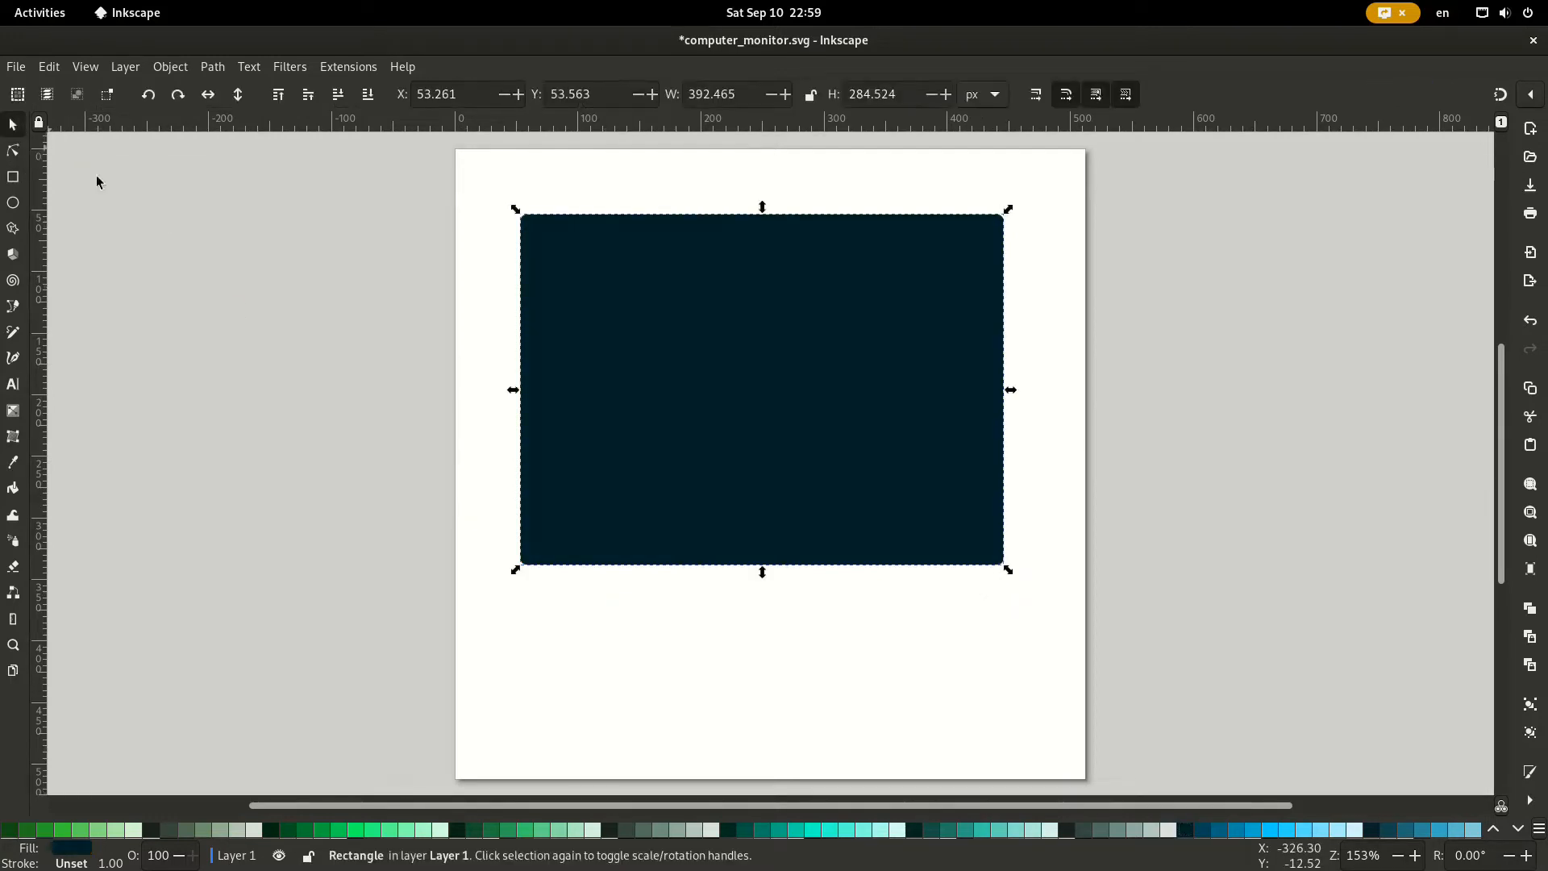
left_click(281, 271)
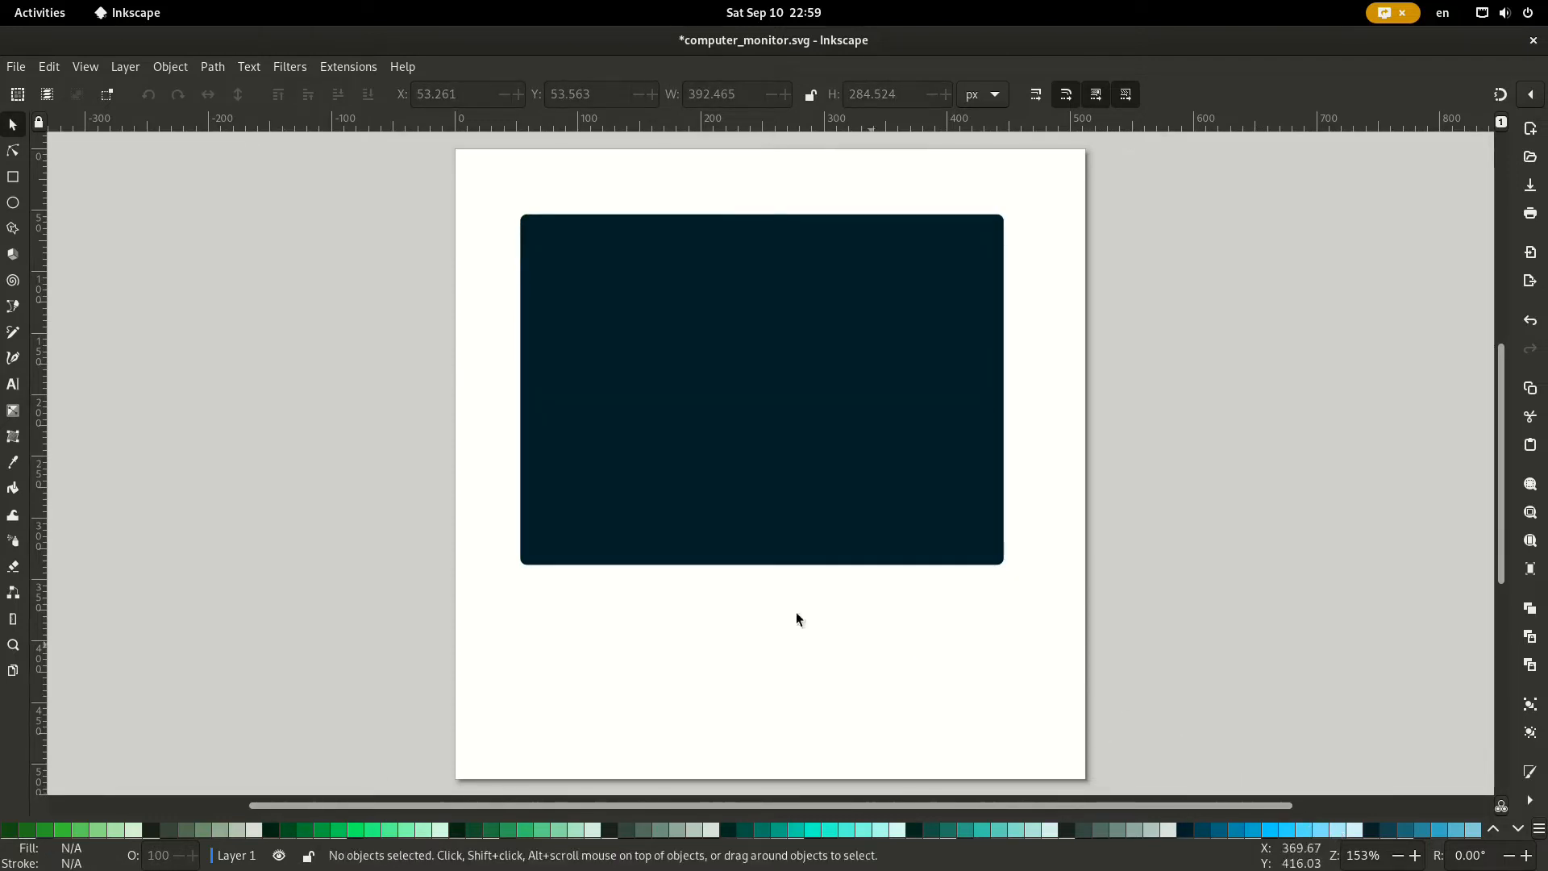
Draw a light blue screen rectangle about 380 × 233 px inside the dark monitor body, with sharp, unrounded corners.
left_click(13, 179)
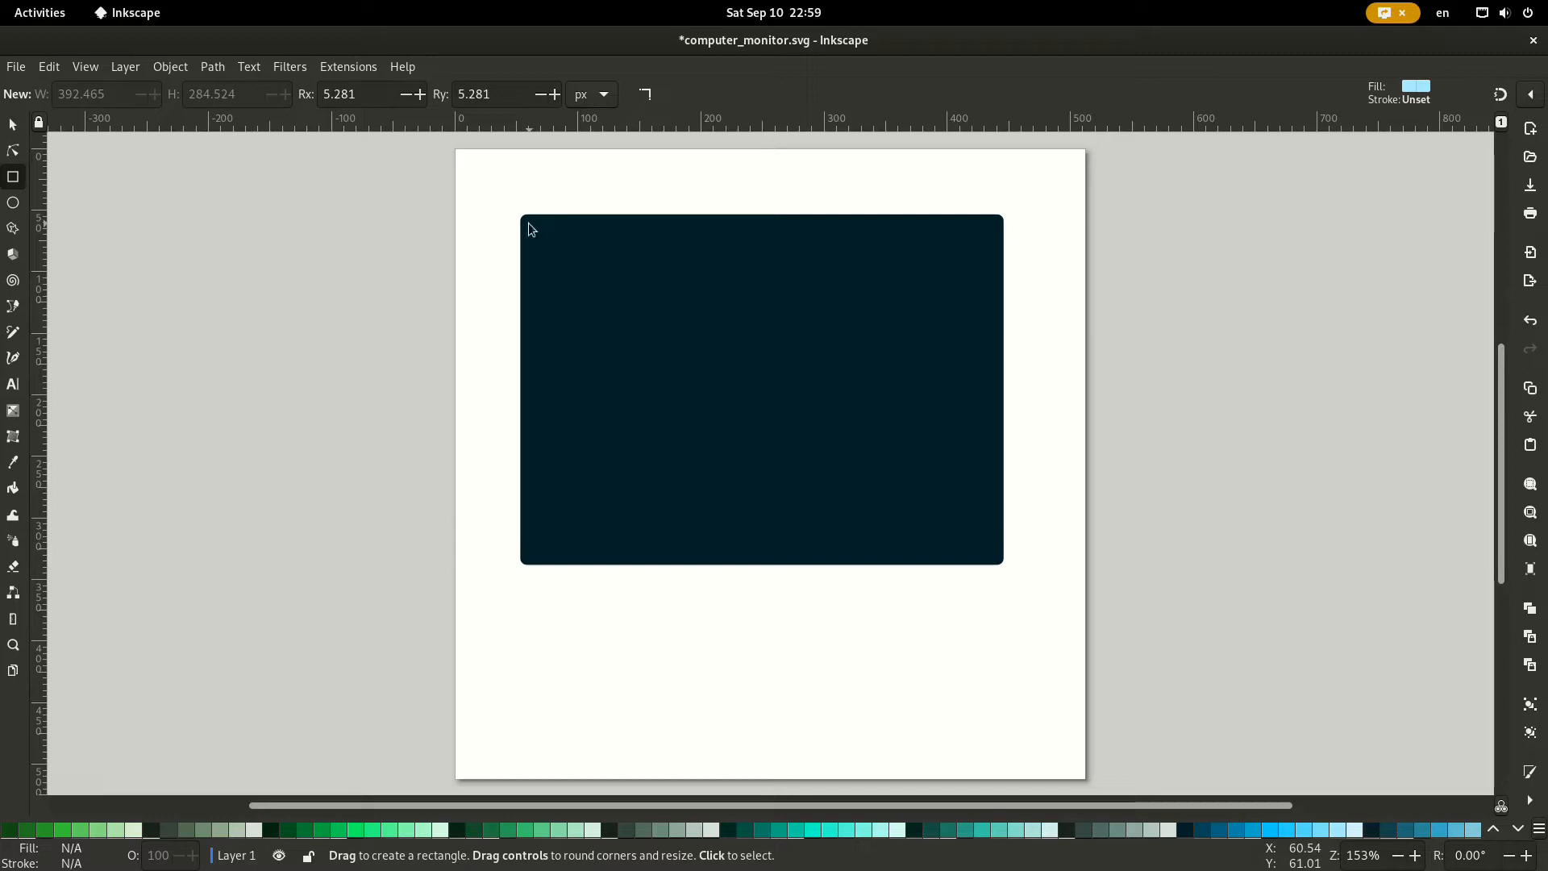
left_click_drag(529, 223, 1000, 516)
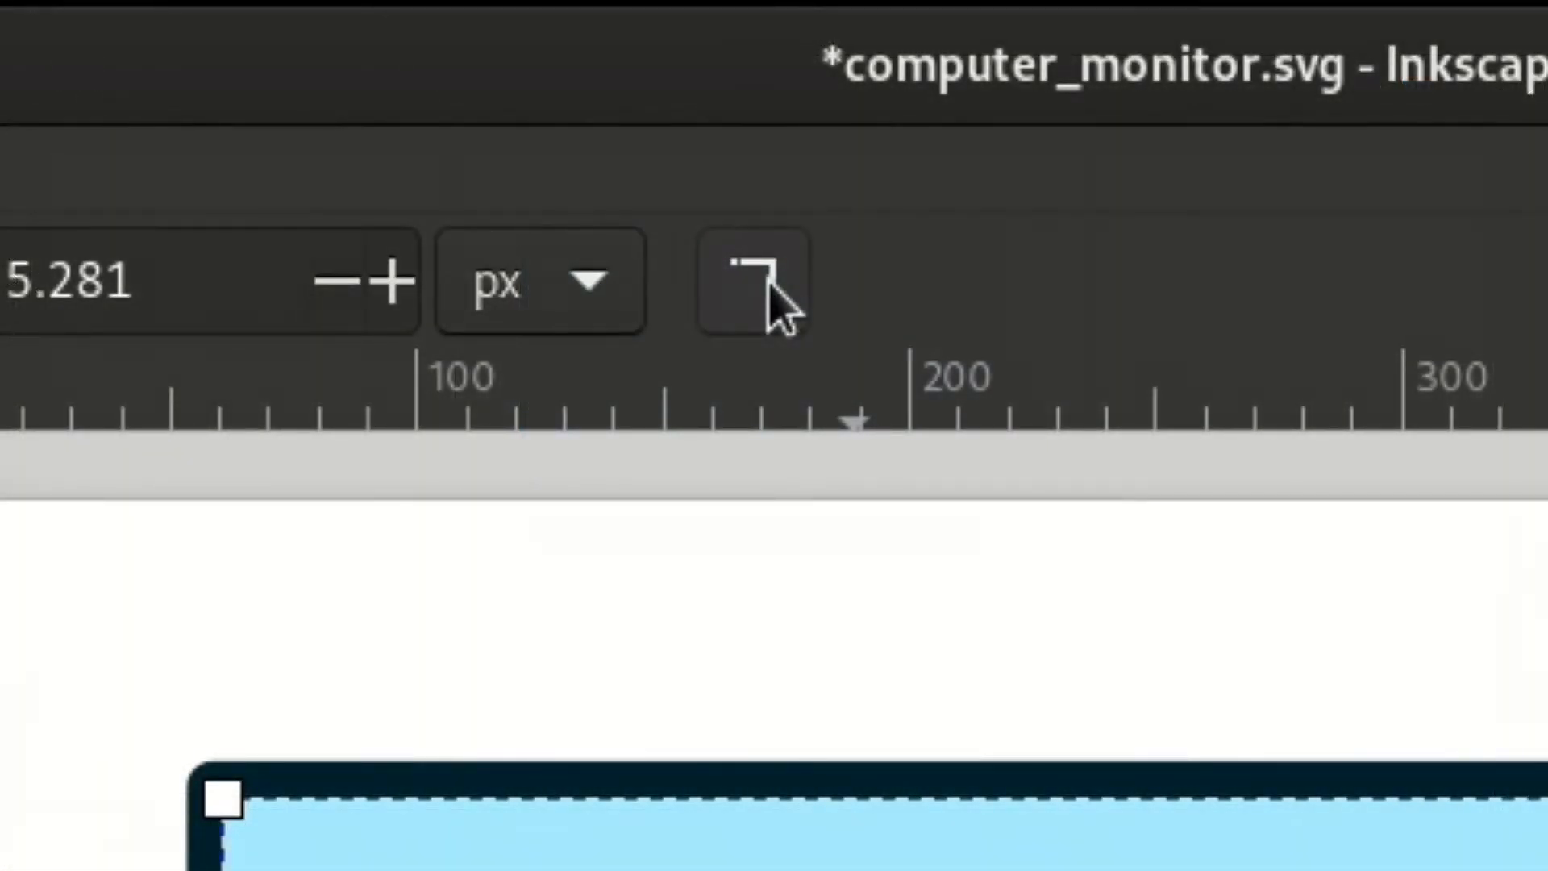
left_click(769, 287)
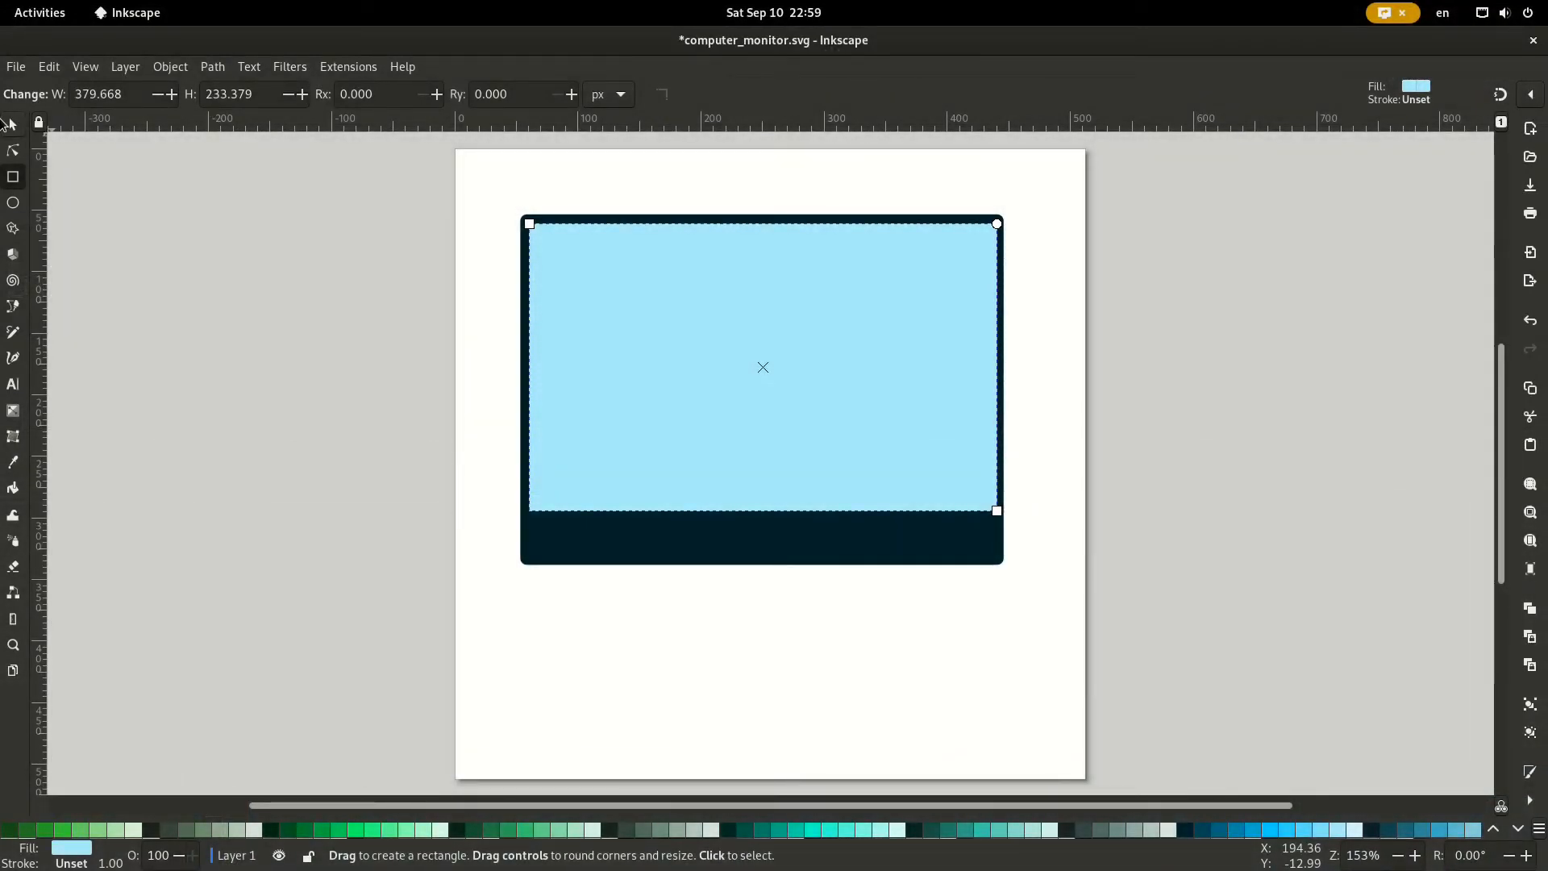
Center the light blue screen horizontally on the dark monitor body, aligning relative to the last selected object.
left_click(10, 124)
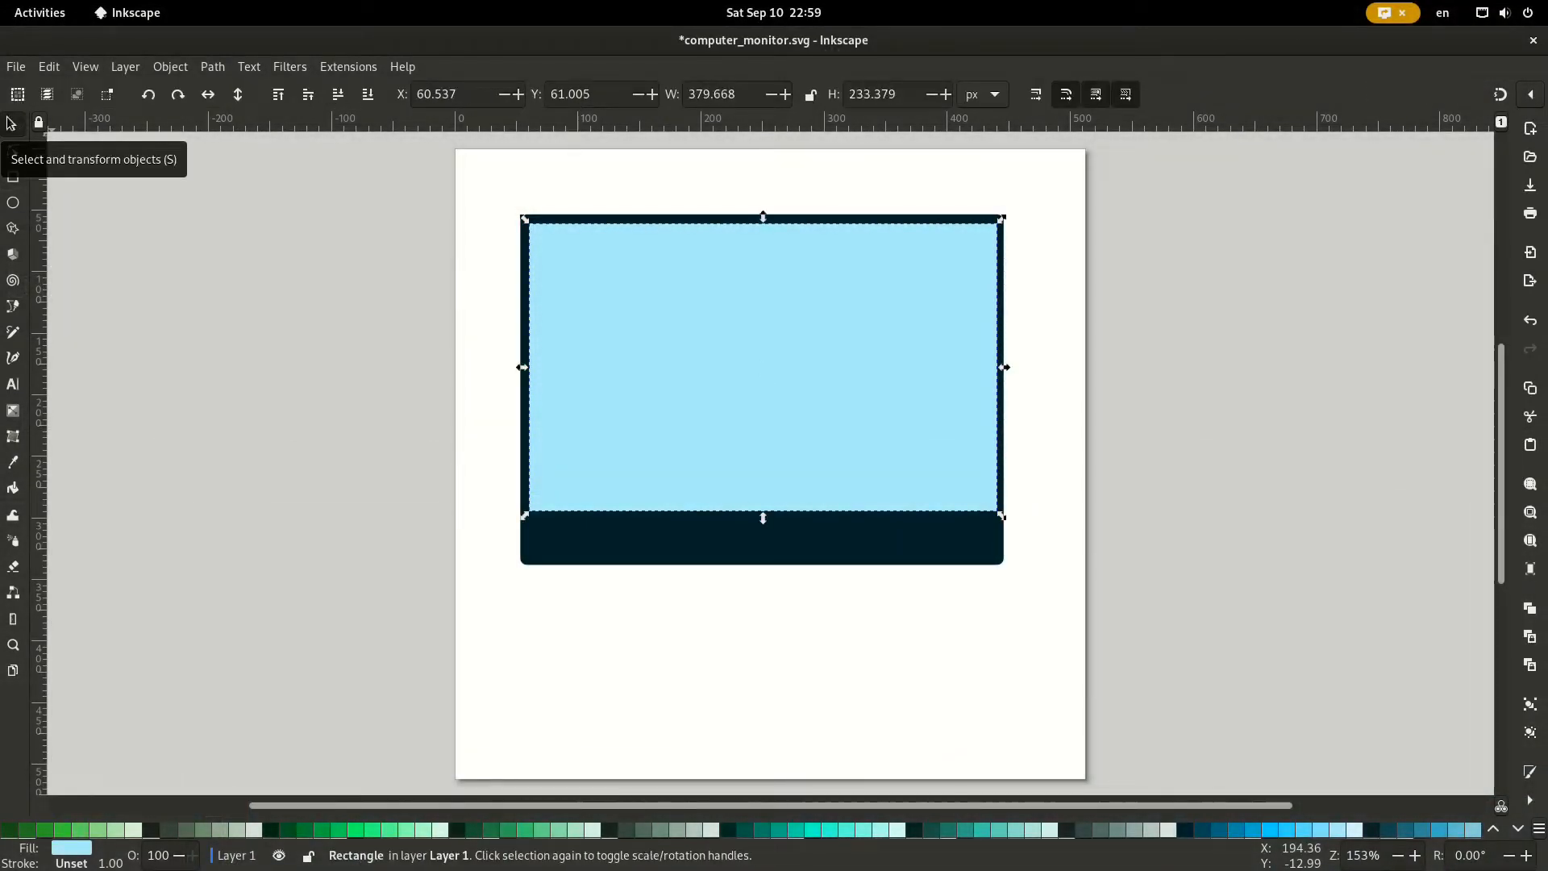
left_click(168, 68)
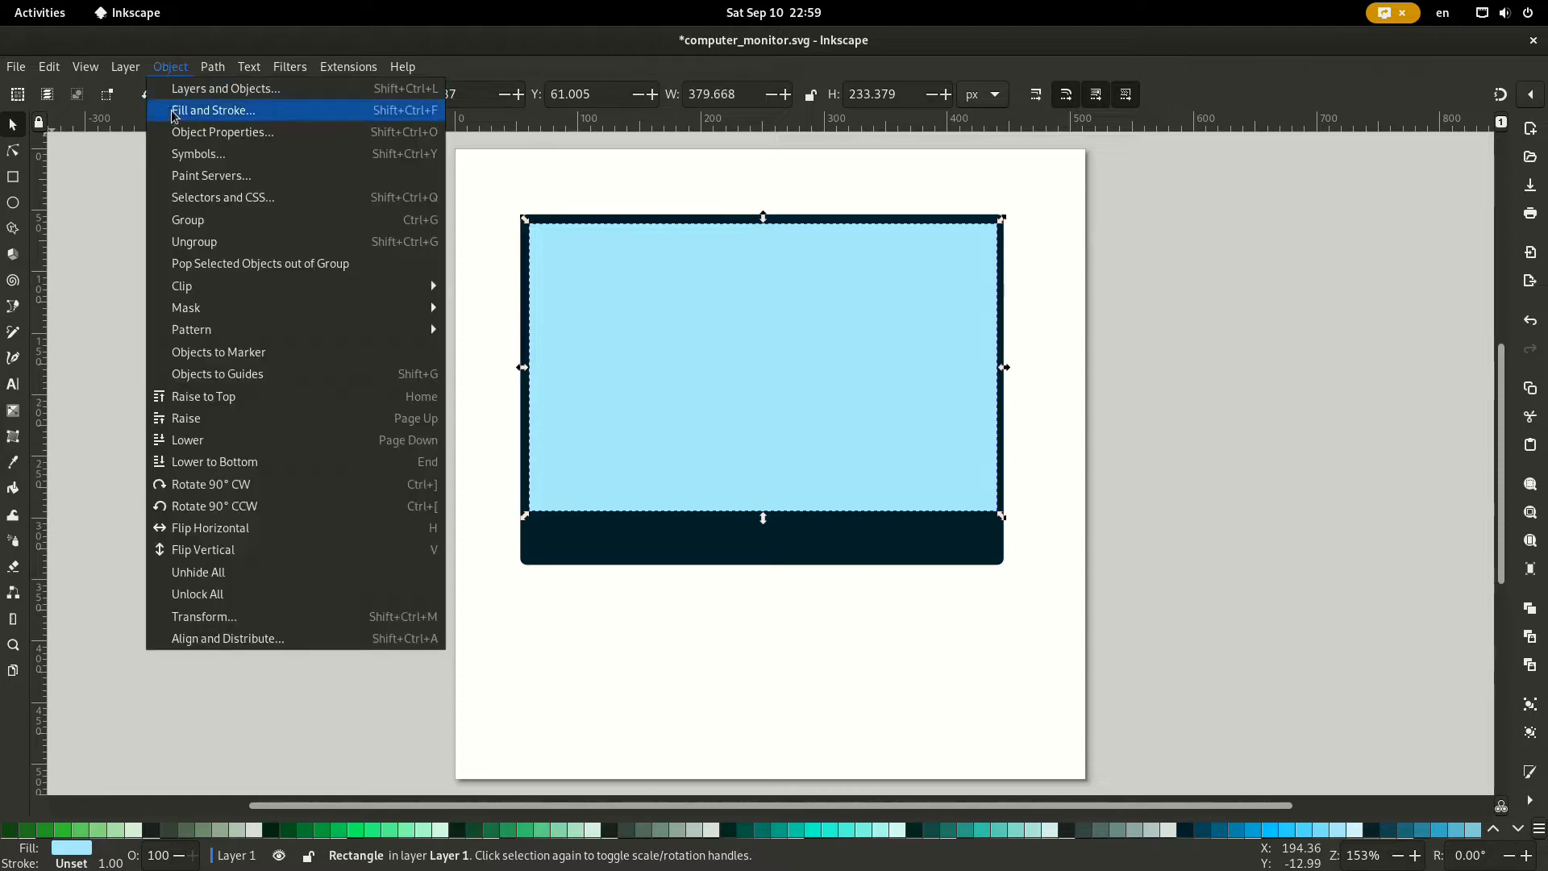
left_click(196, 637)
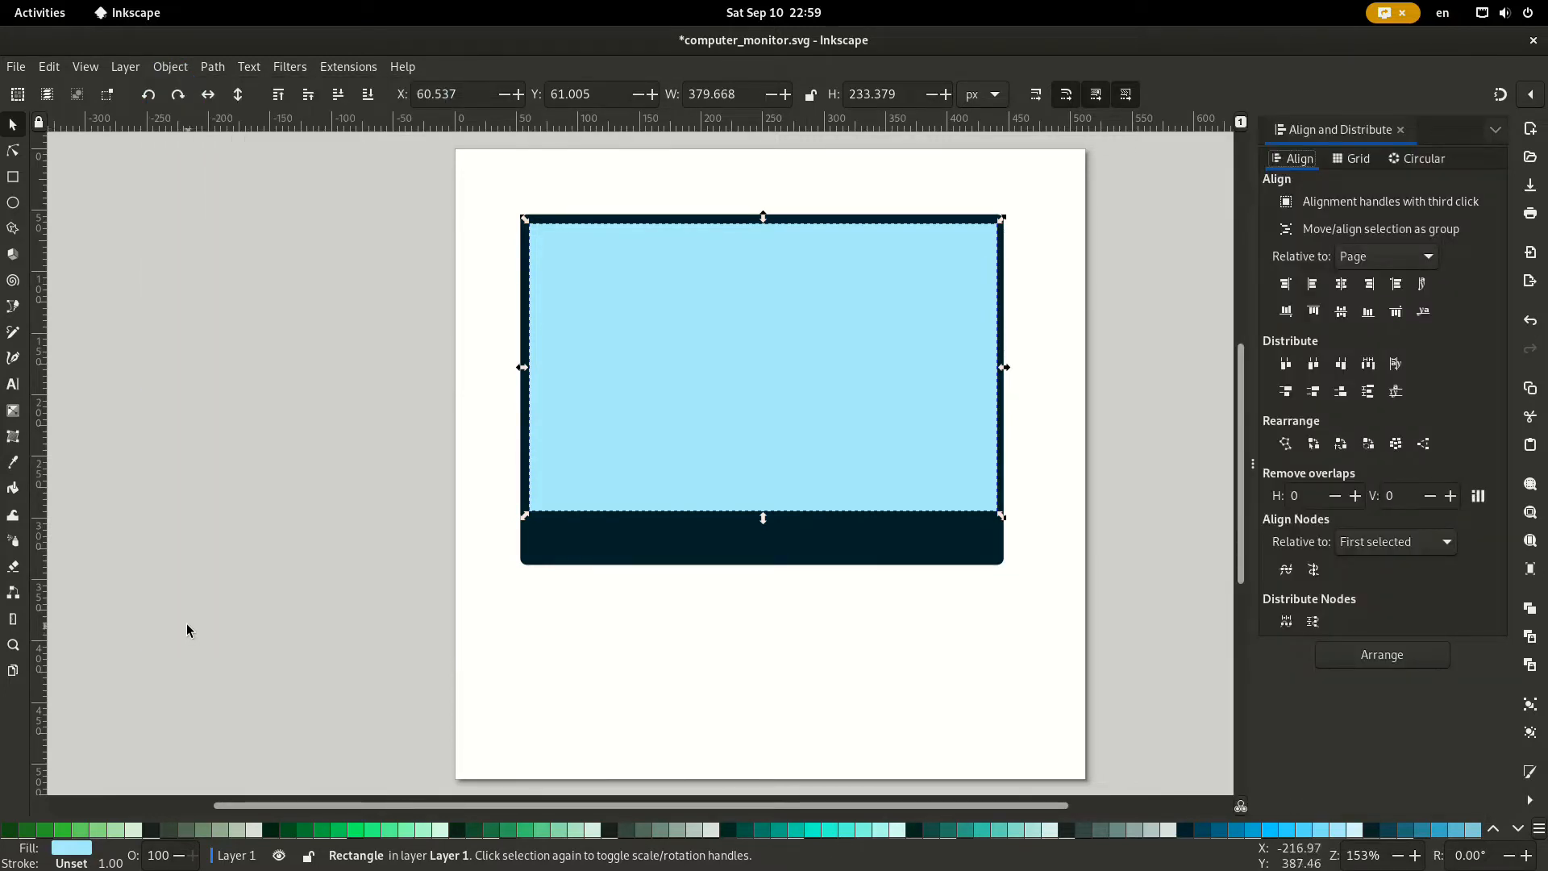
left_click(1398, 268)
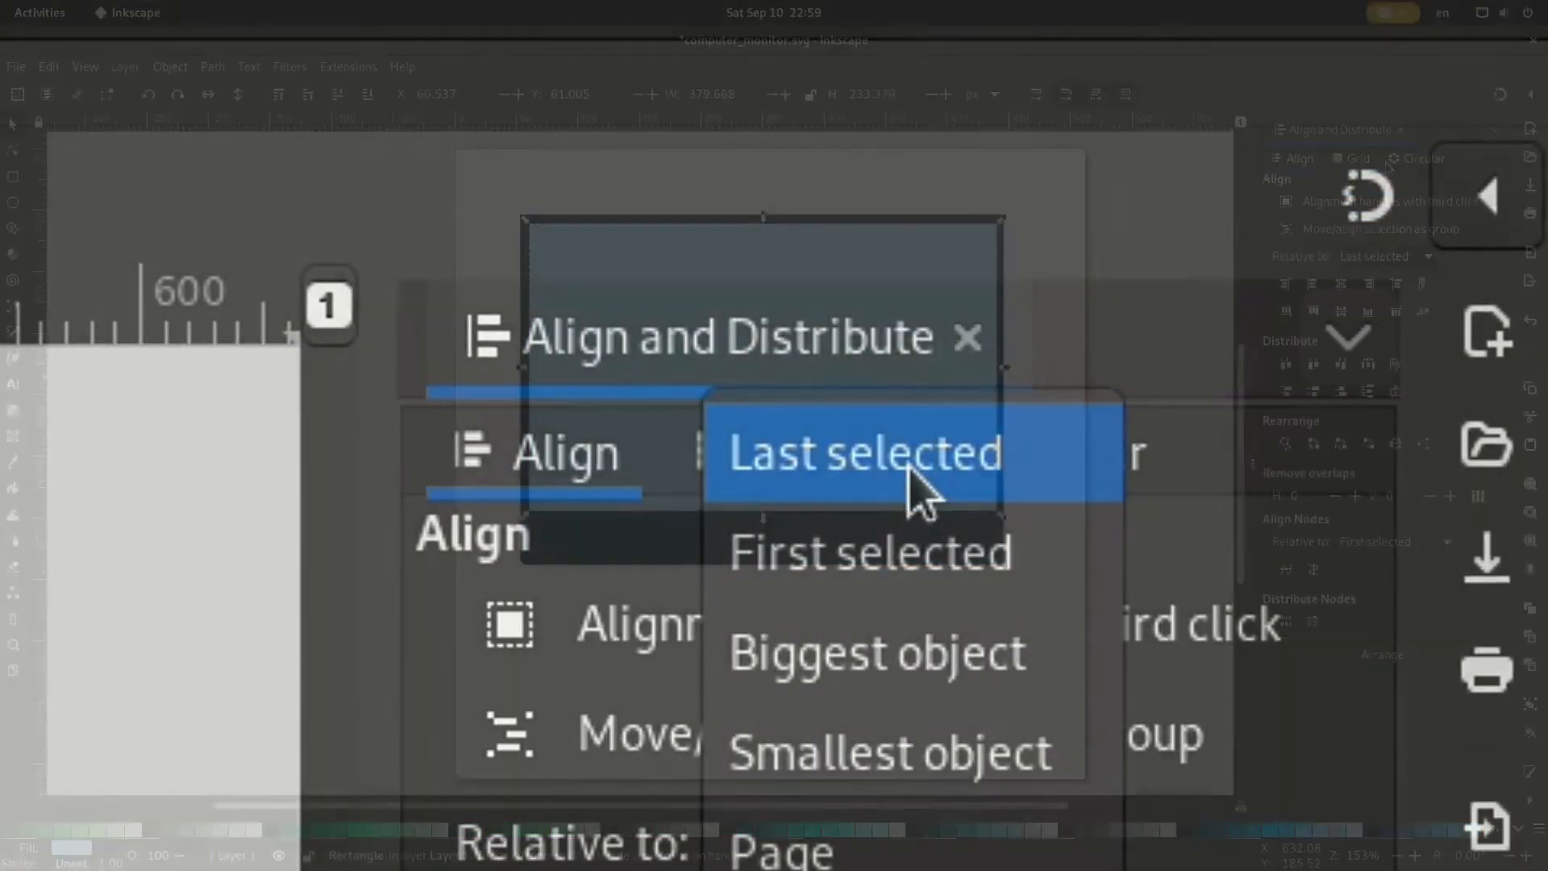
left_click(913, 476)
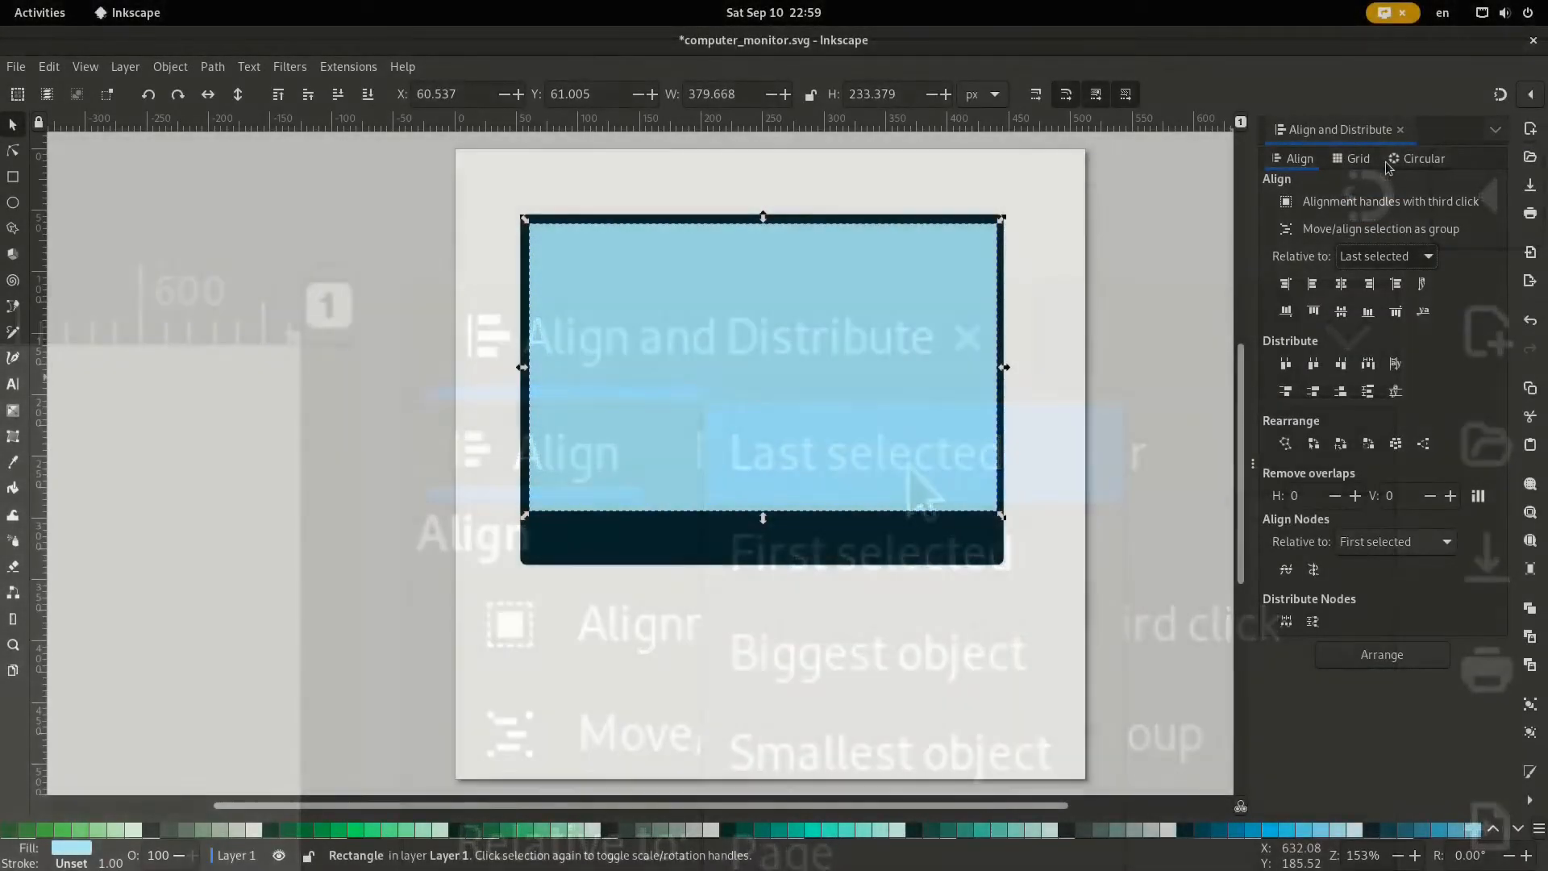
left_click(894, 542, "shift")
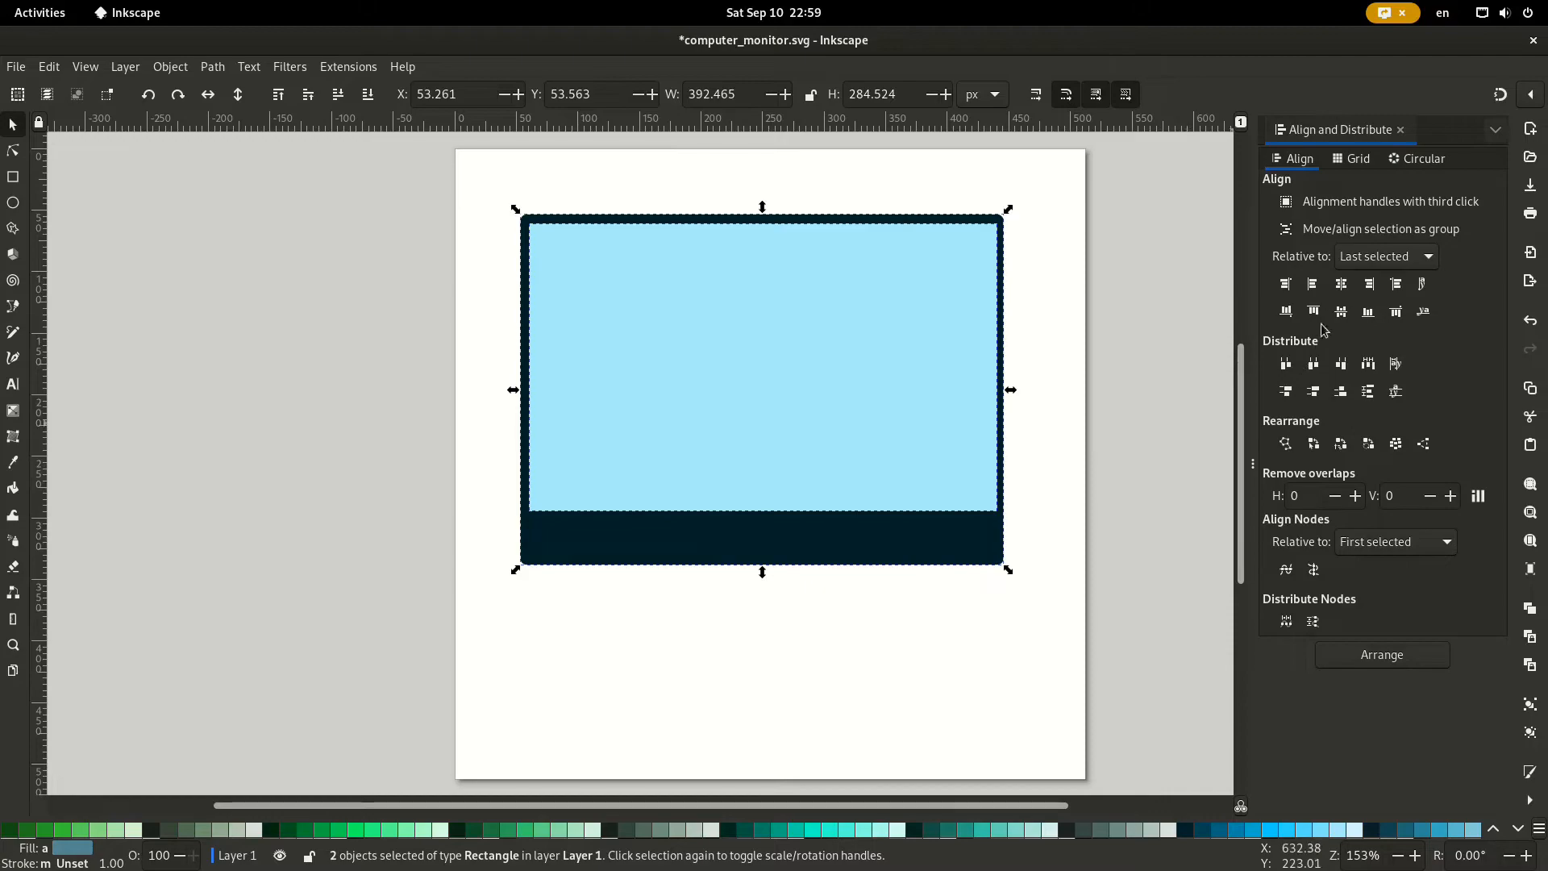
left_click(1340, 287)
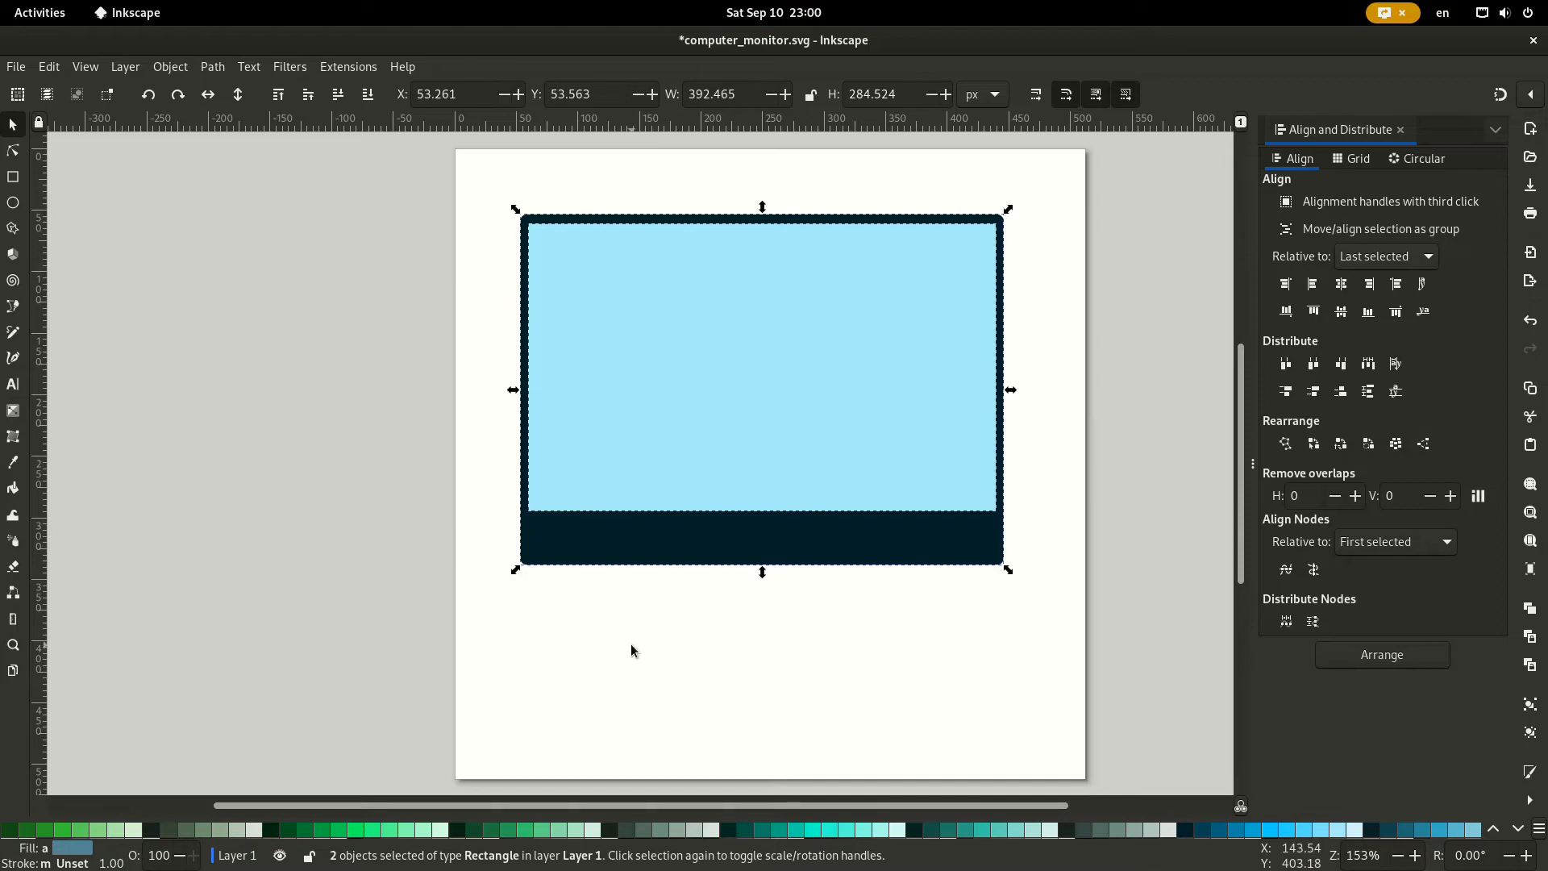
left_click(631, 649)
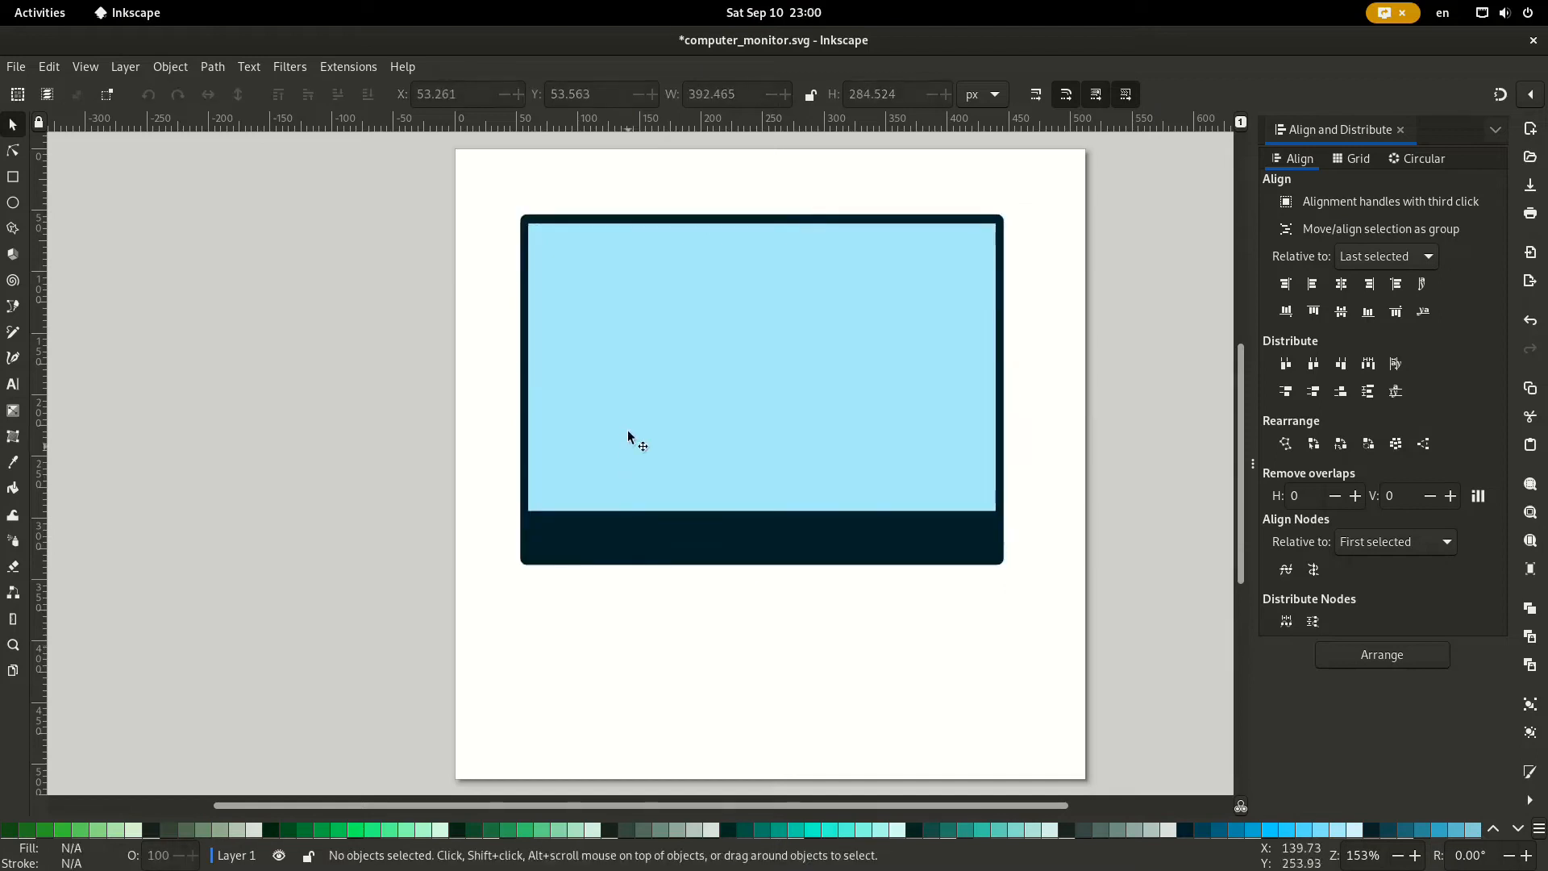
Duplicate the light blue screen rectangle and fill the copy with #55DDFF.
left_click(628, 388)
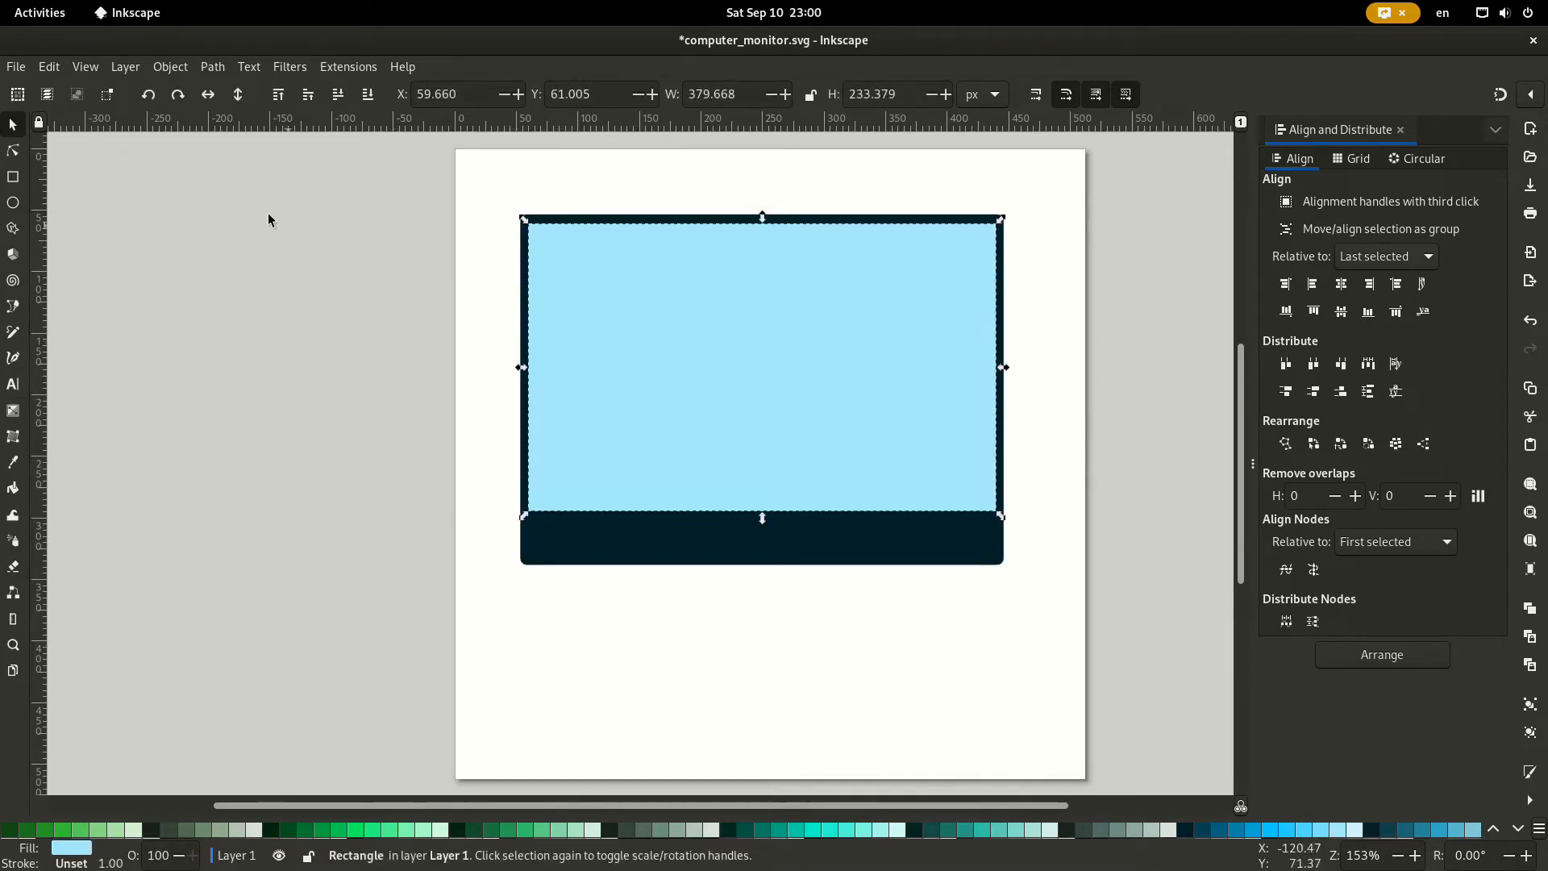
left_click(50, 67)
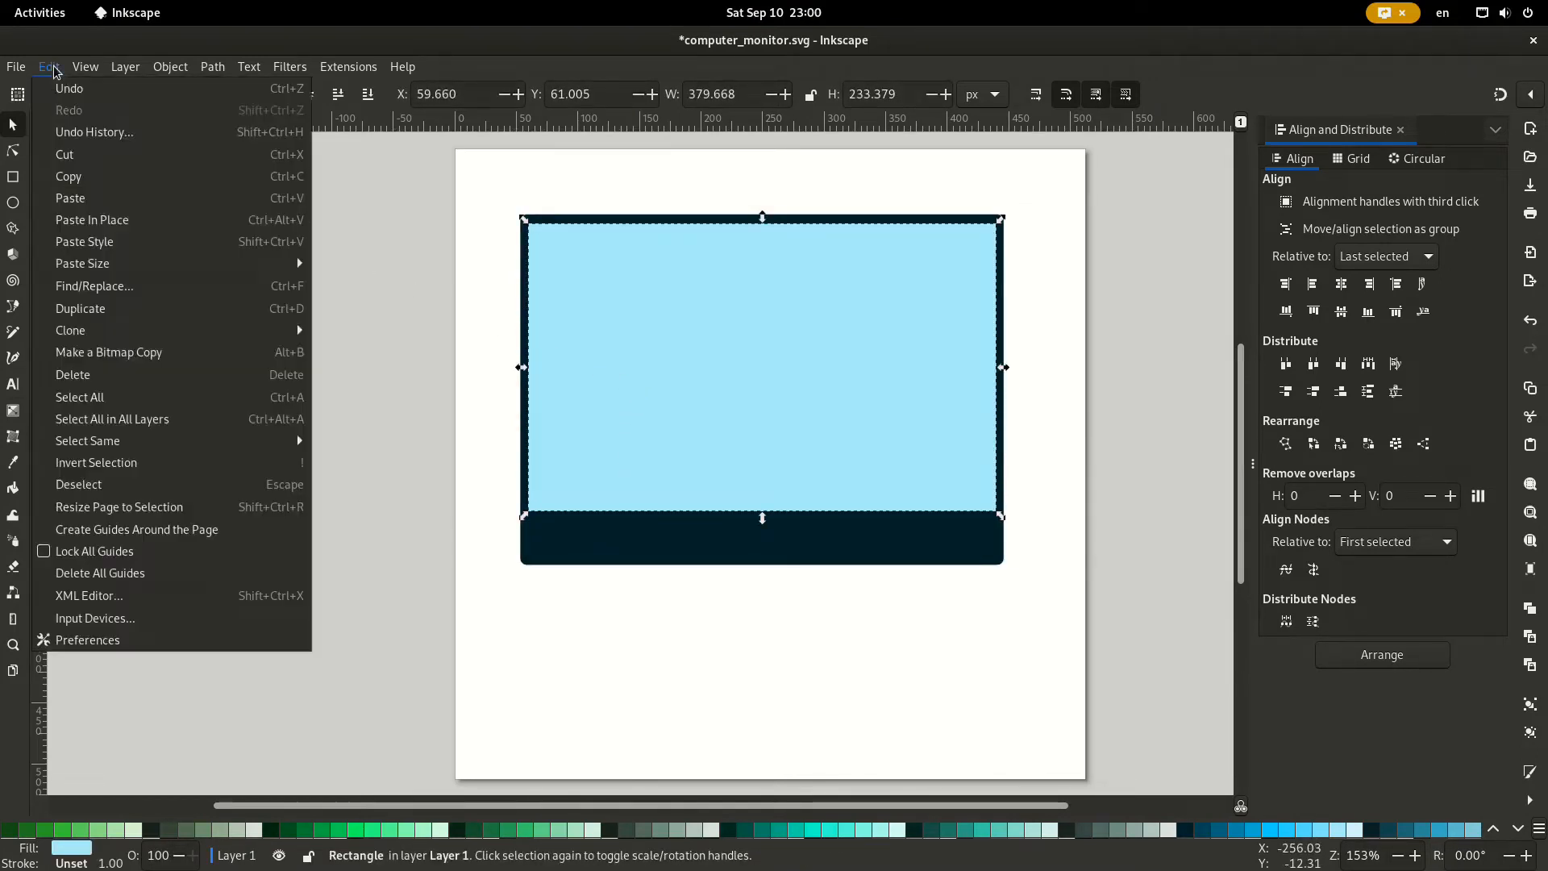
left_click(103, 309)
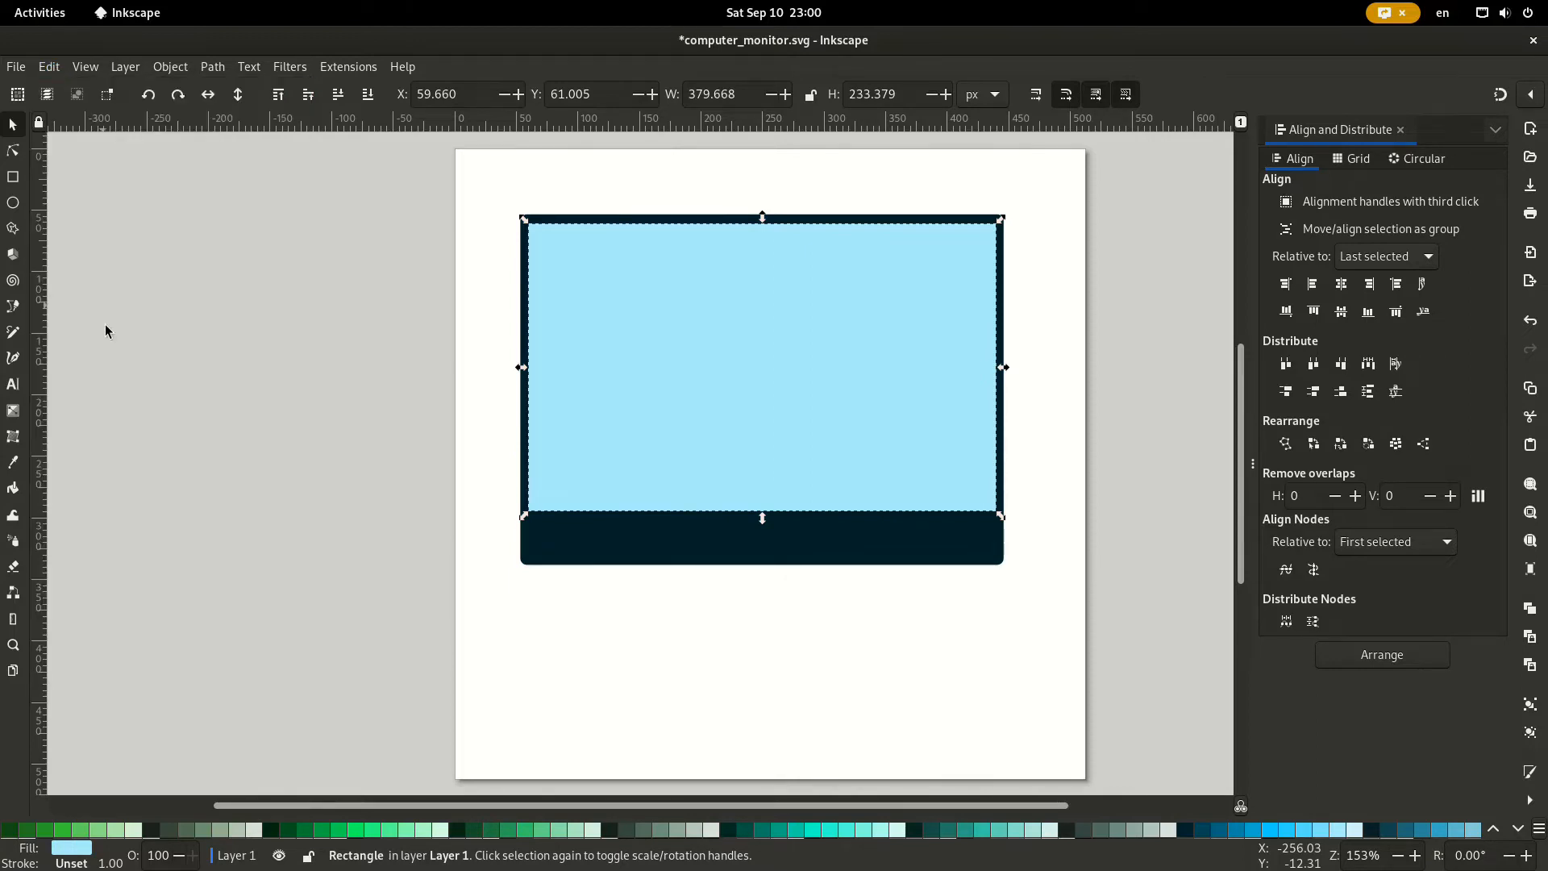
left_click(1311, 830)
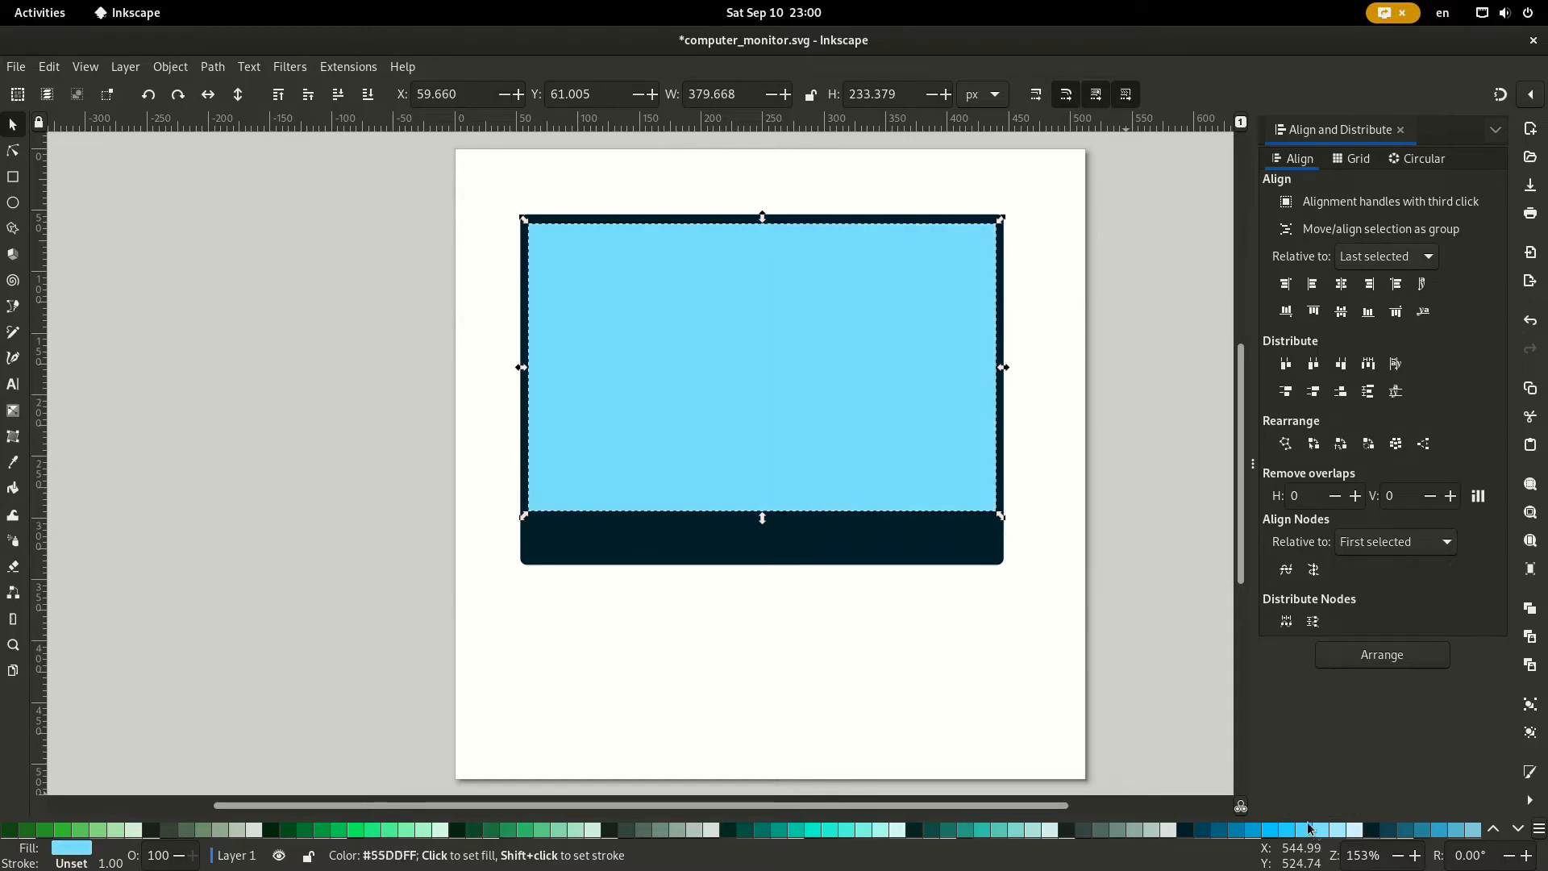
Draw a wide ellipse with radii of about 344 × 149 px over the monitor and fill it bright green.
left_click(13, 203)
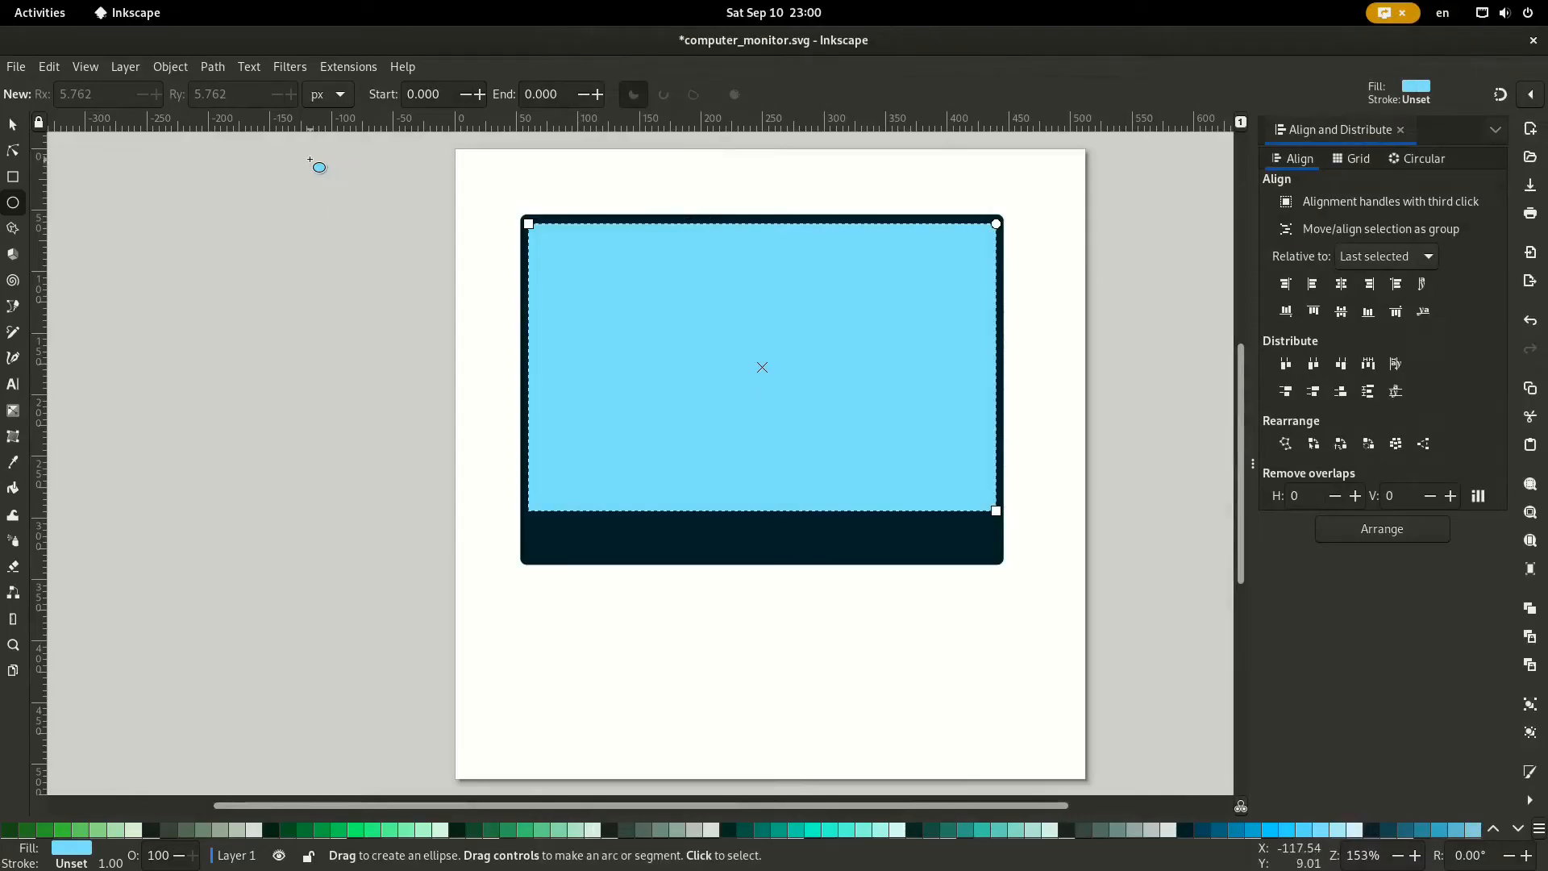
left_click_drag(311, 160, 1158, 531)
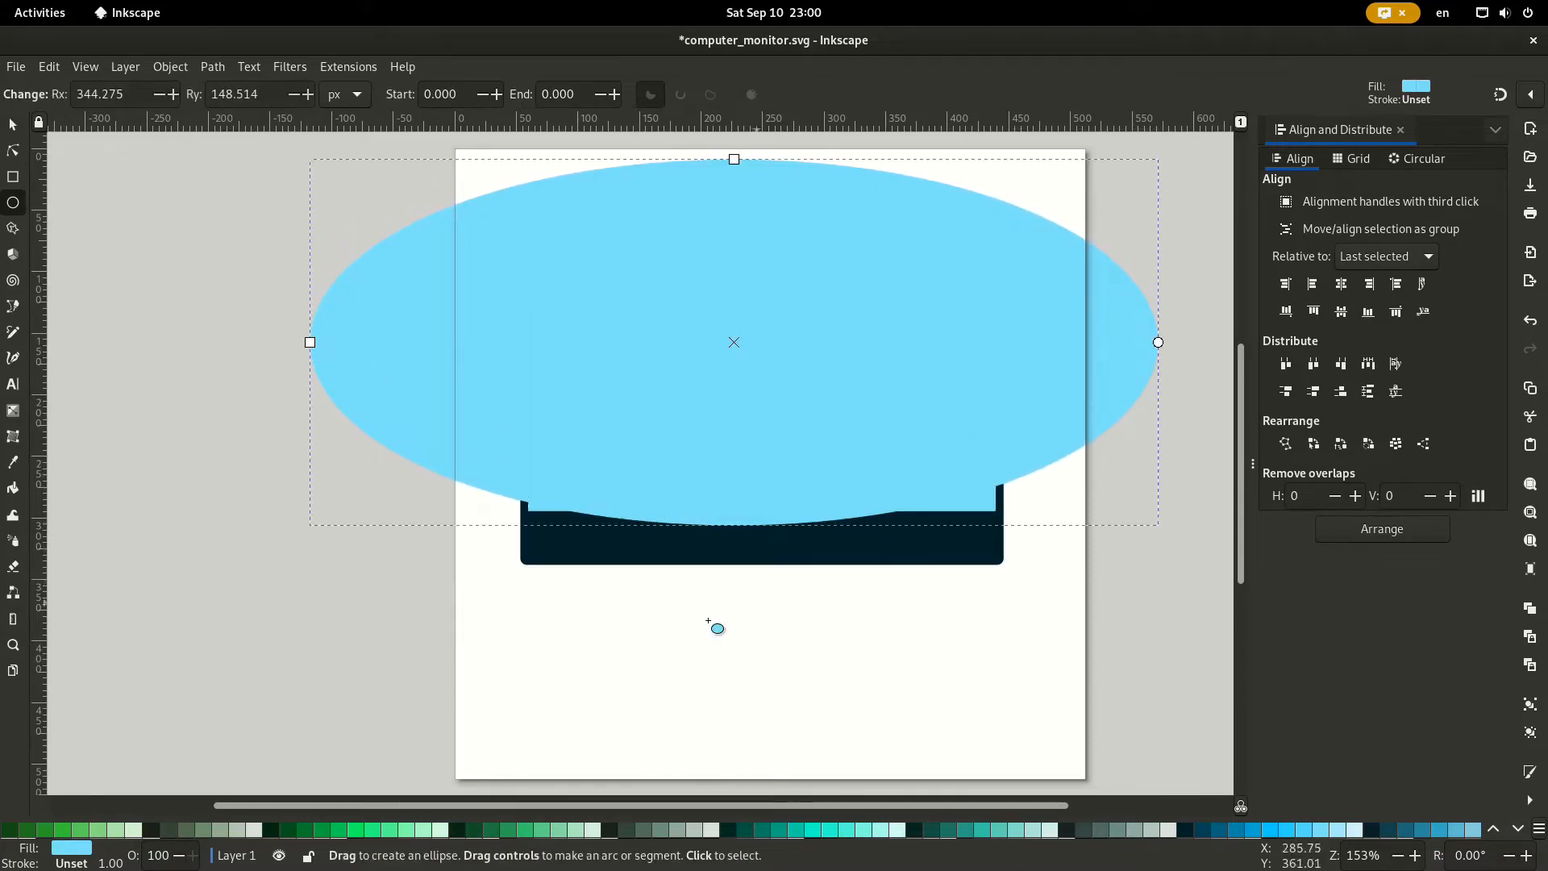
left_click(356, 829)
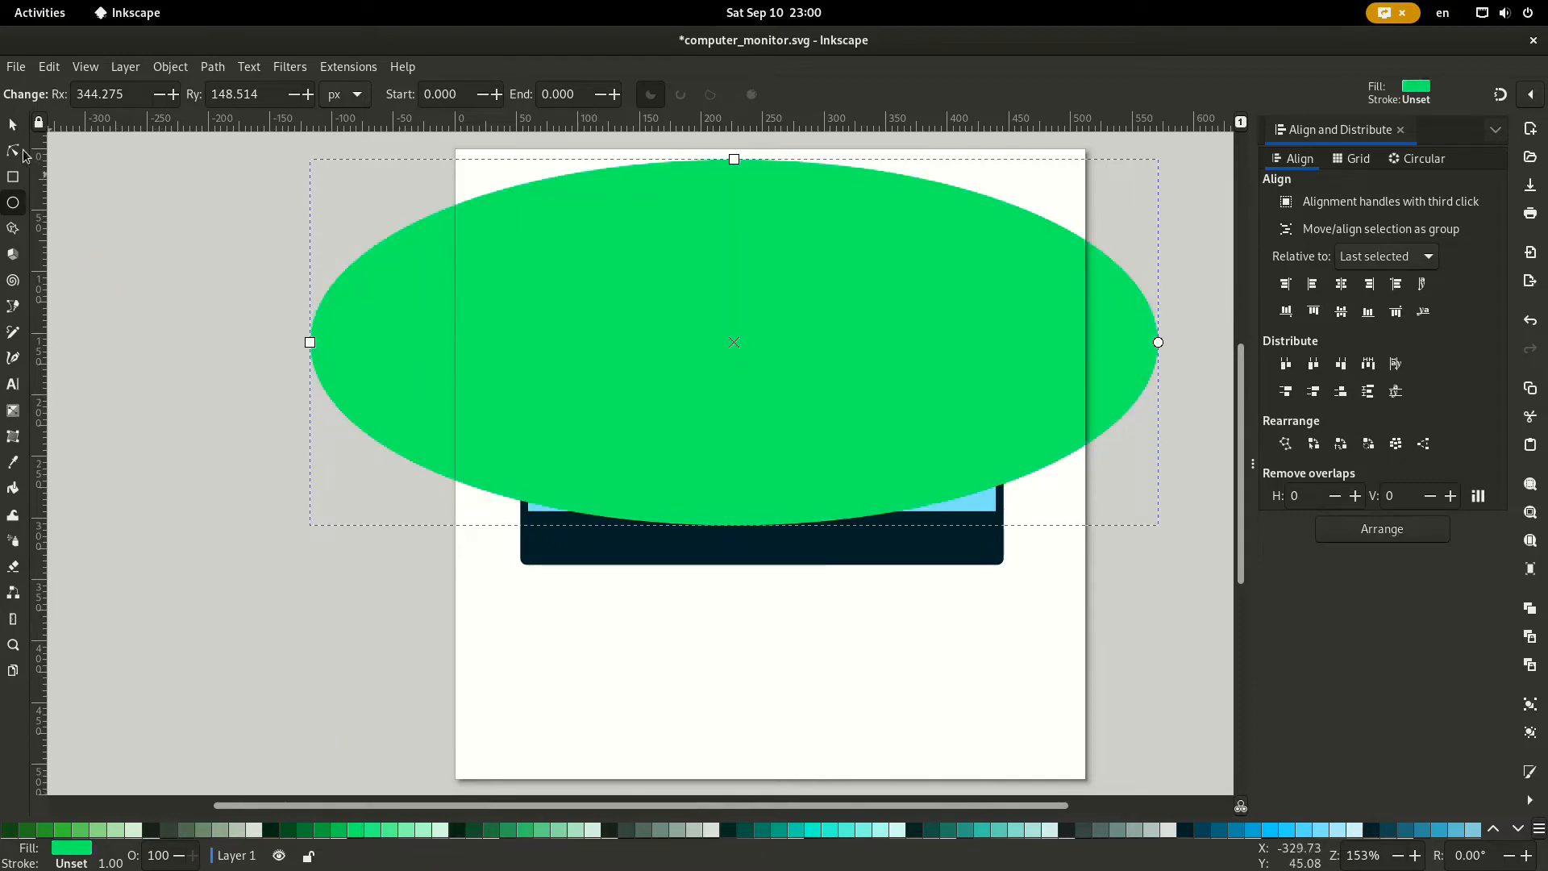
Rotate the green ellipse counterclockwise and move it up and left so its edge curves diagonally across the screen, leaving the lower-right area uncovered.
left_click(12, 125)
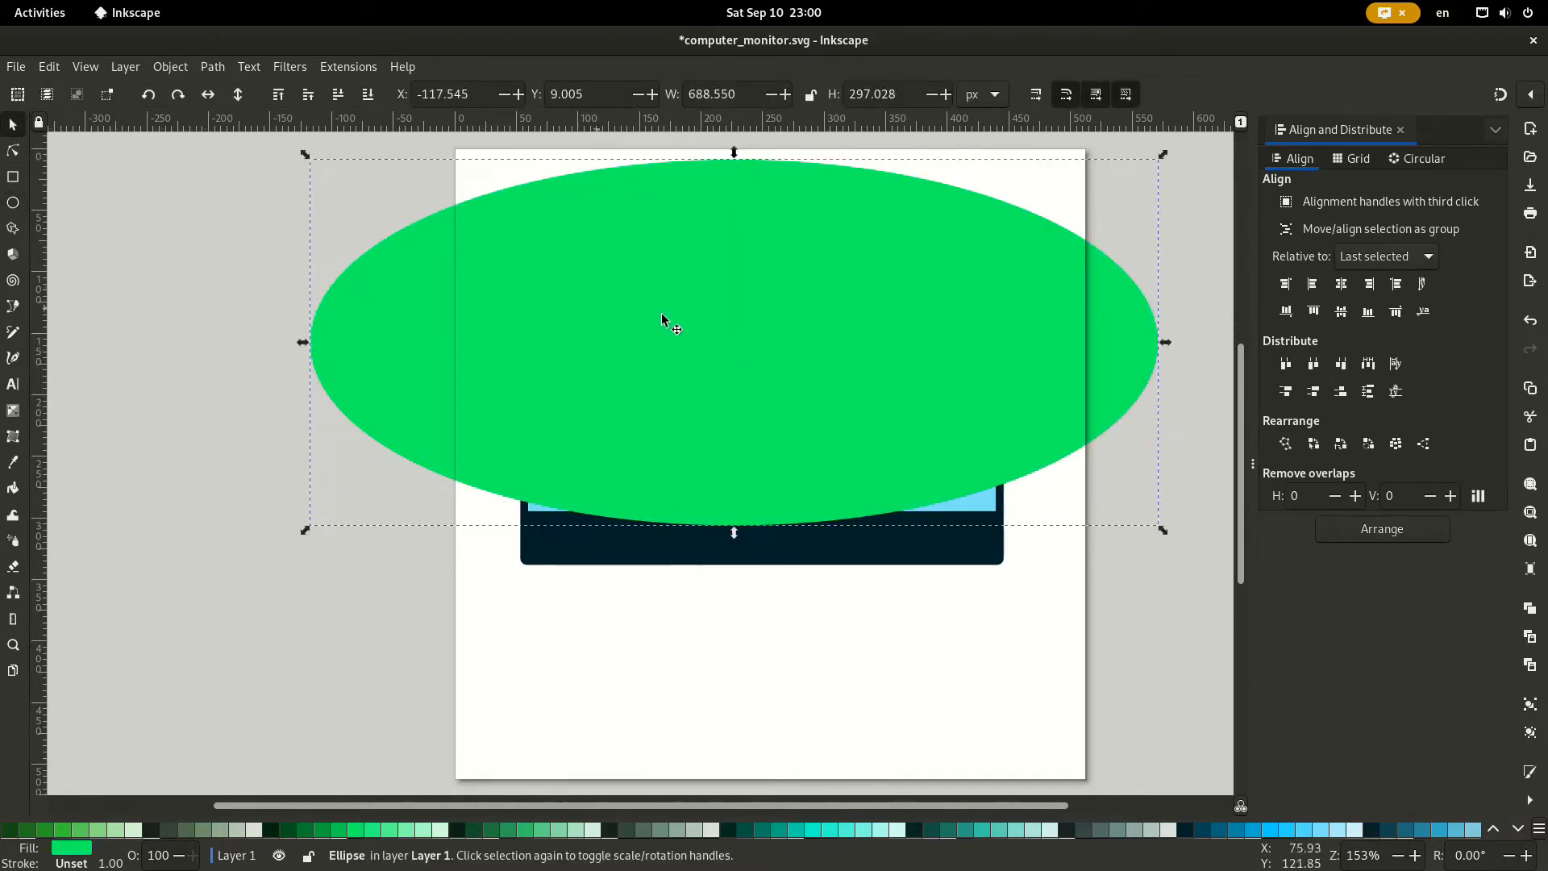
left_click(948, 321)
left_click_drag(1164, 154, 935, 193)
left_click_drag(803, 388, 745, 366)
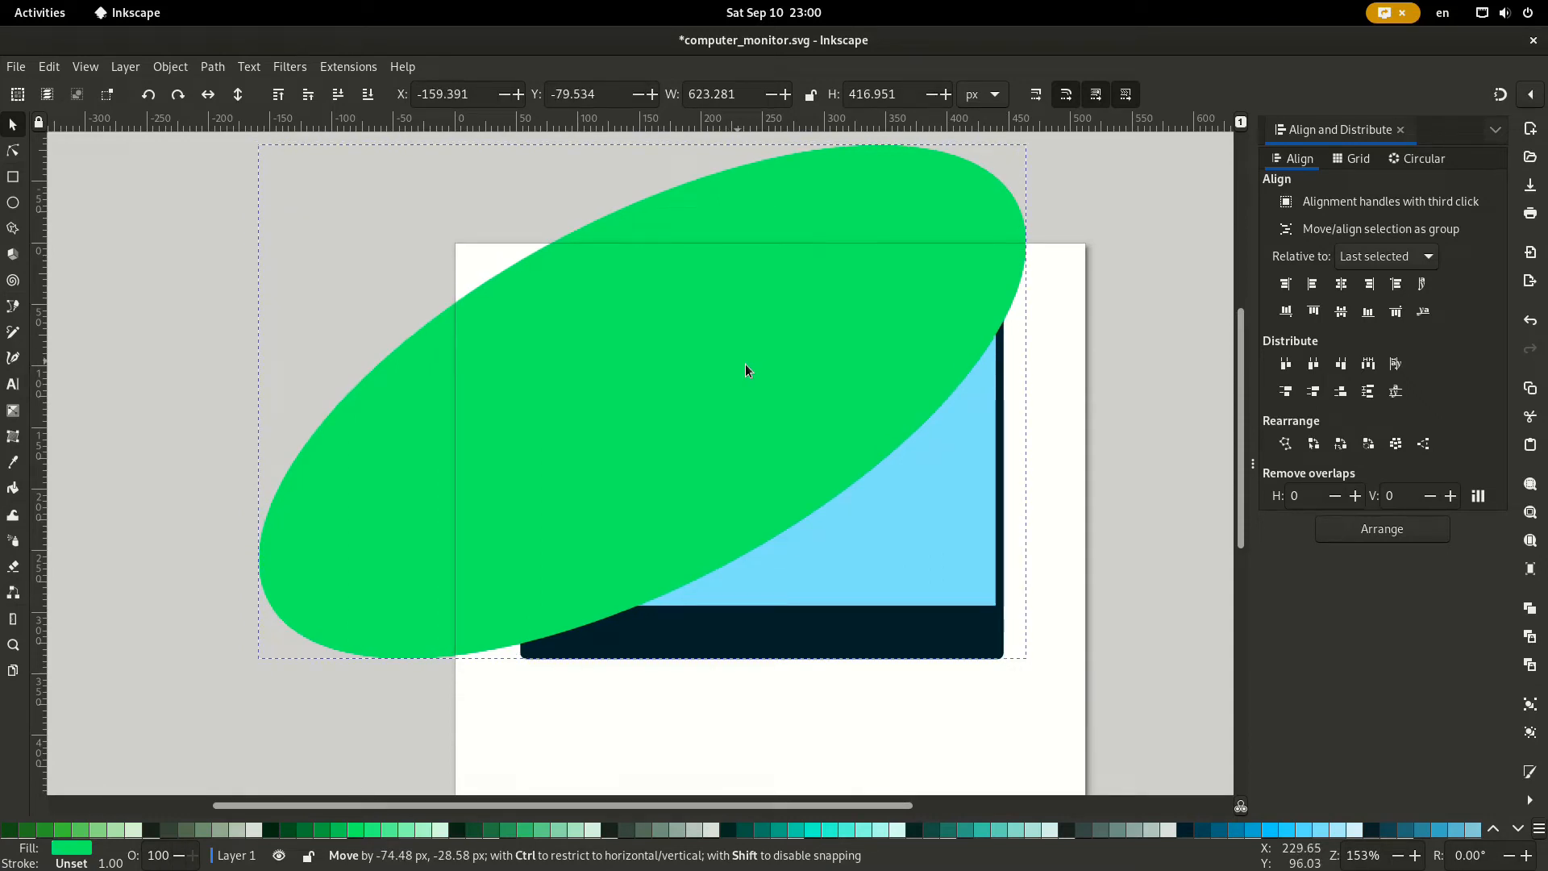
left_click_drag(745, 370, 745, 369)
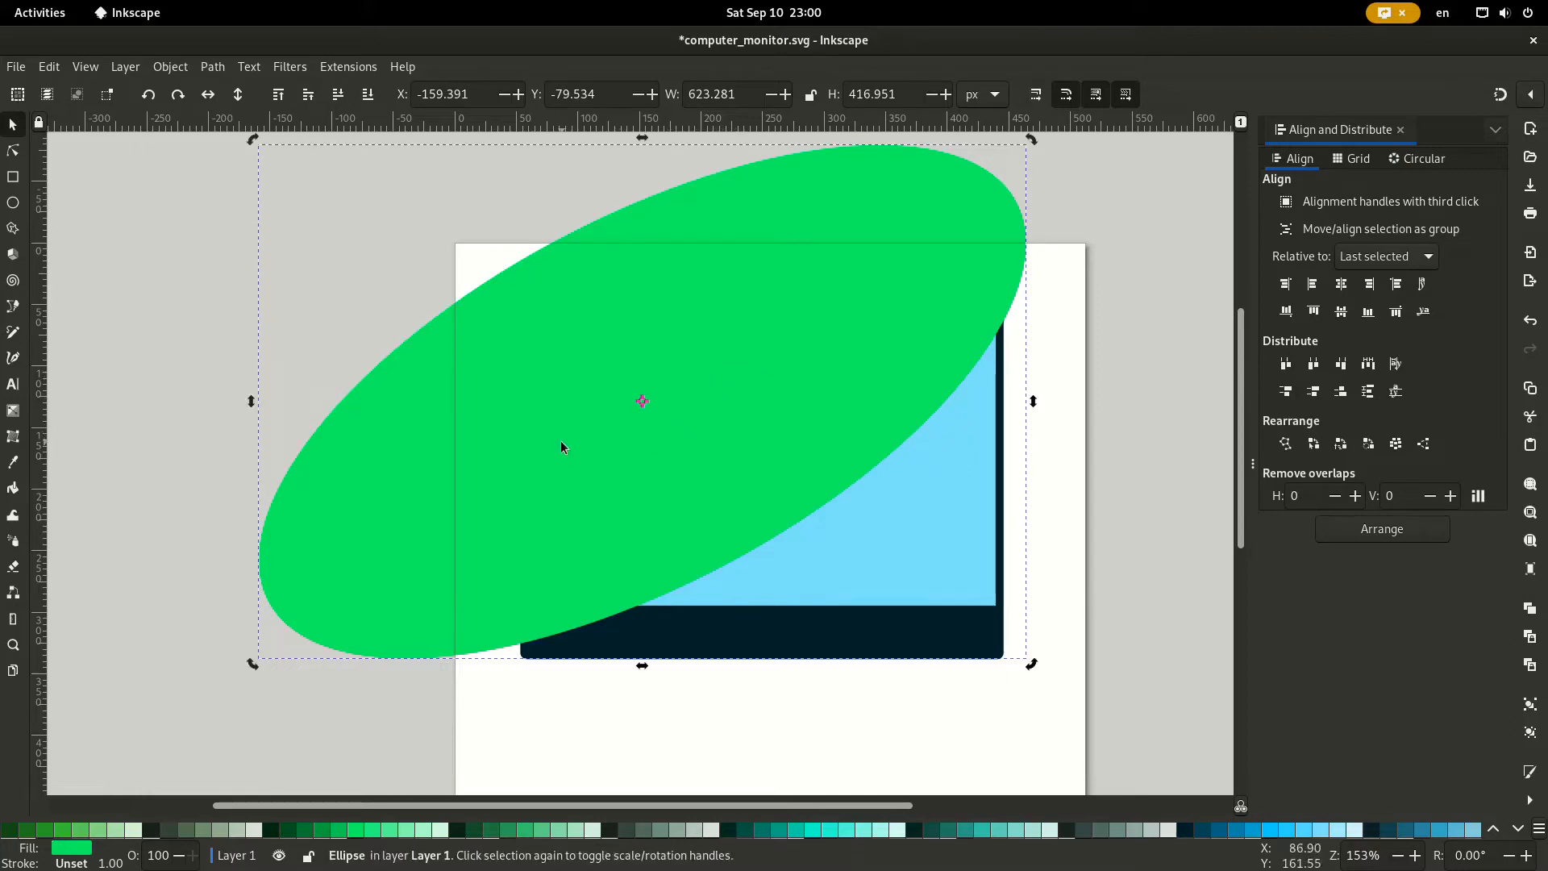
left_click_drag(561, 442, 542, 428)
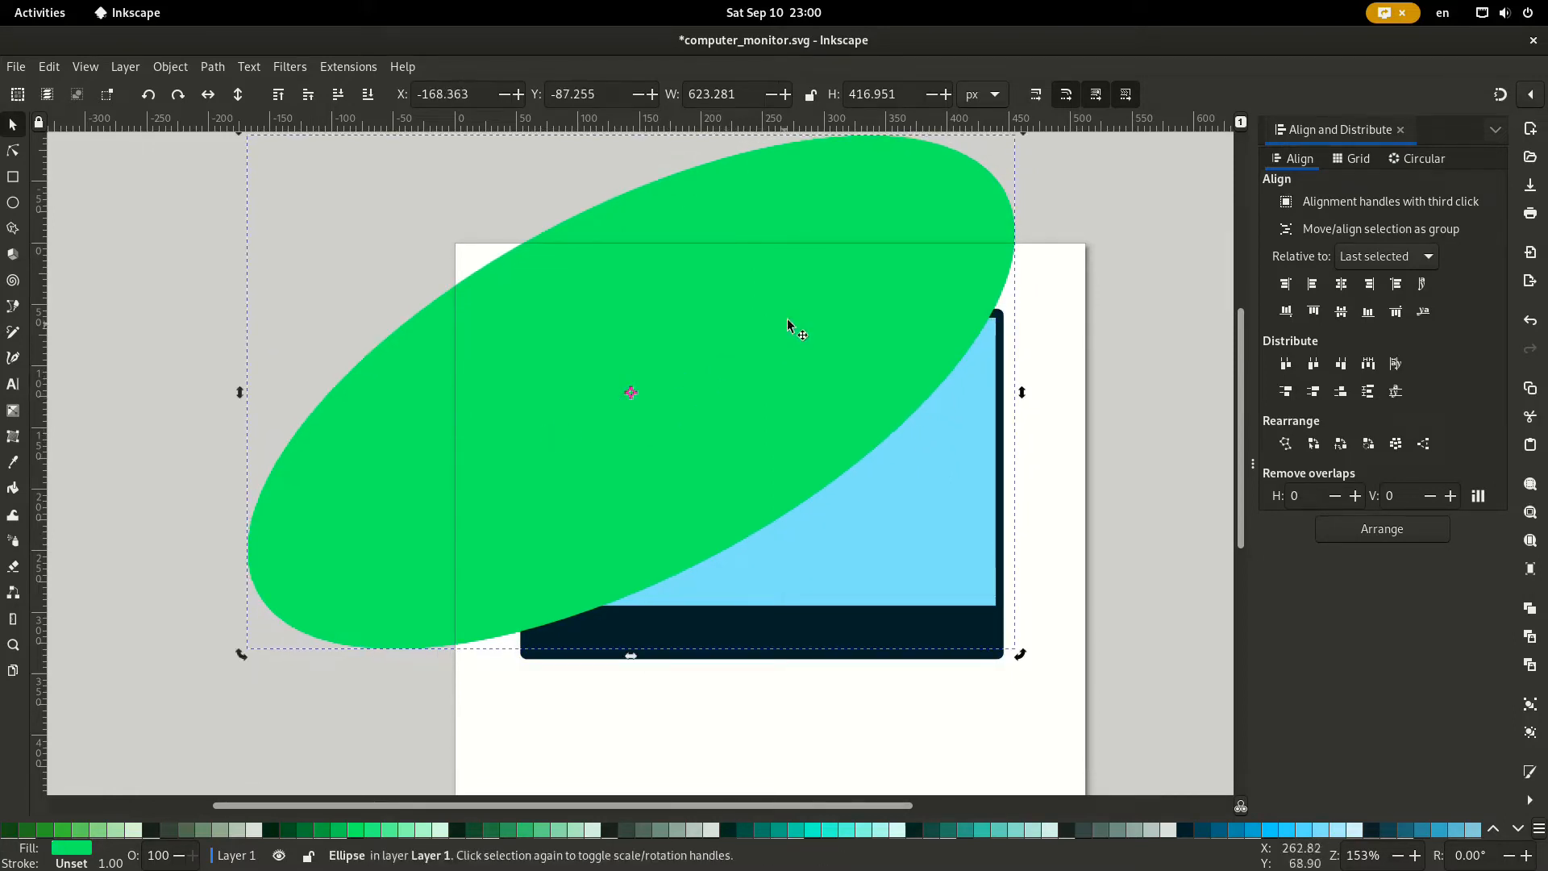
left_click(844, 254)
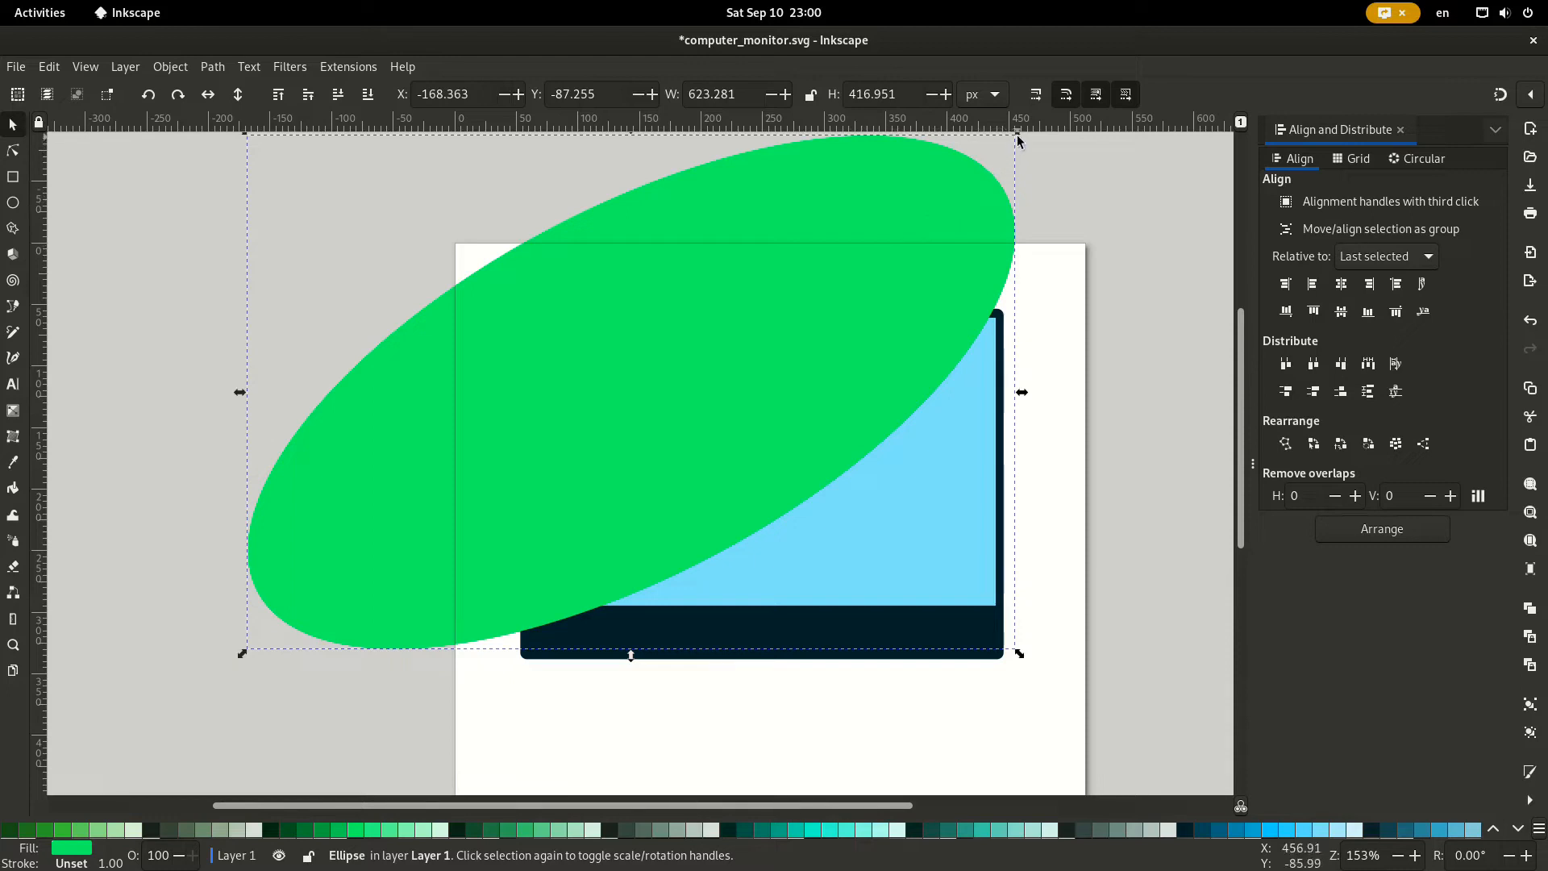
left_click(937, 251)
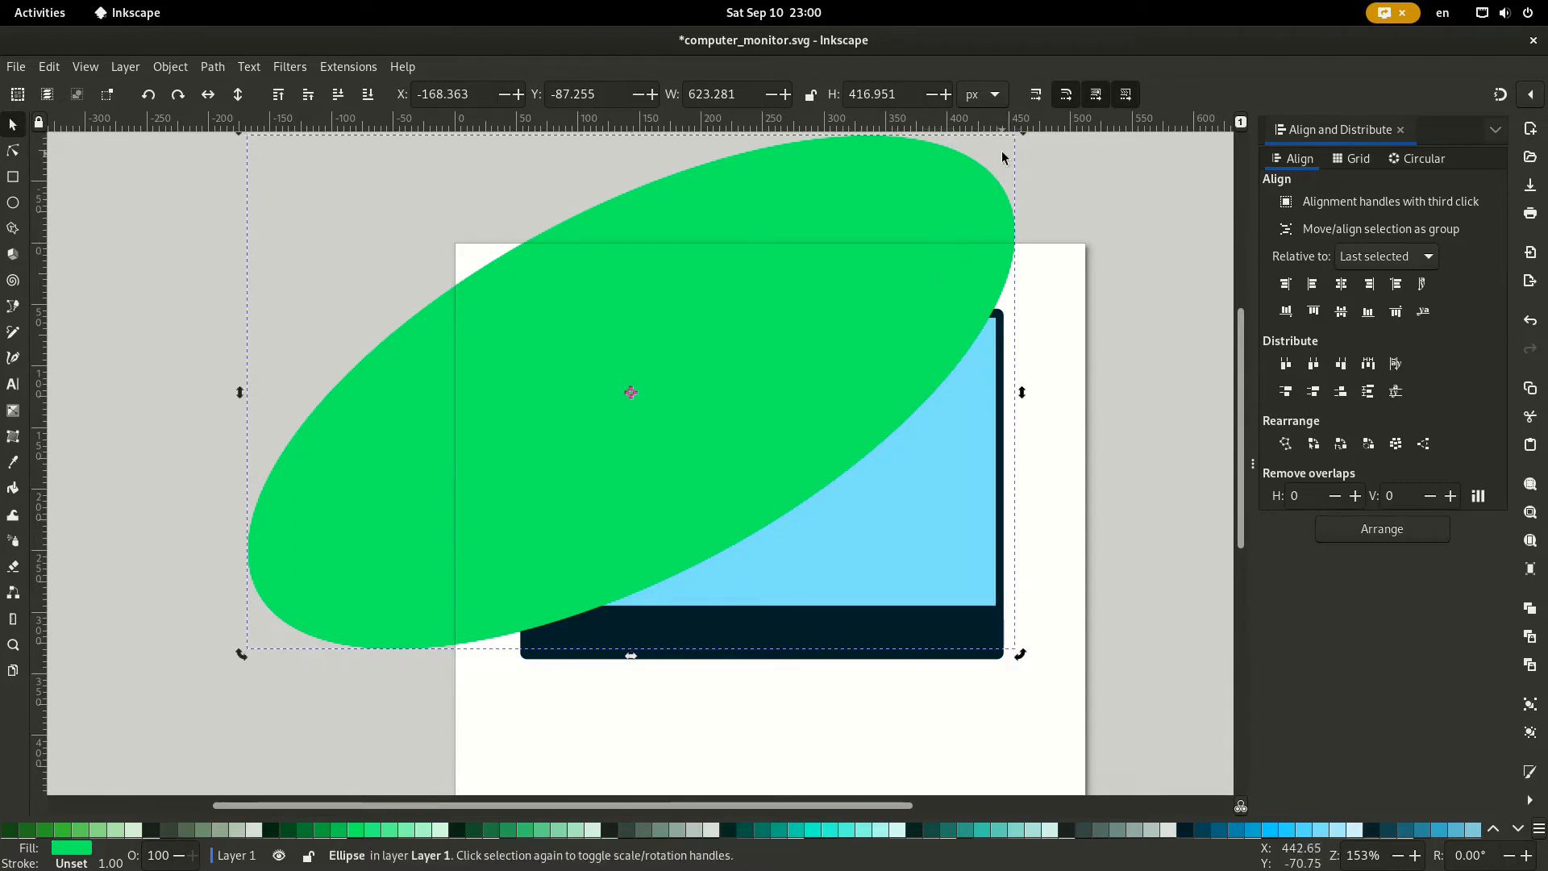
left_click_drag(1020, 134, 1039, 172)
Subtract the green ellipse from the duplicated screen rectangle with the Difference path operation.
left_click(960, 530, "shift")
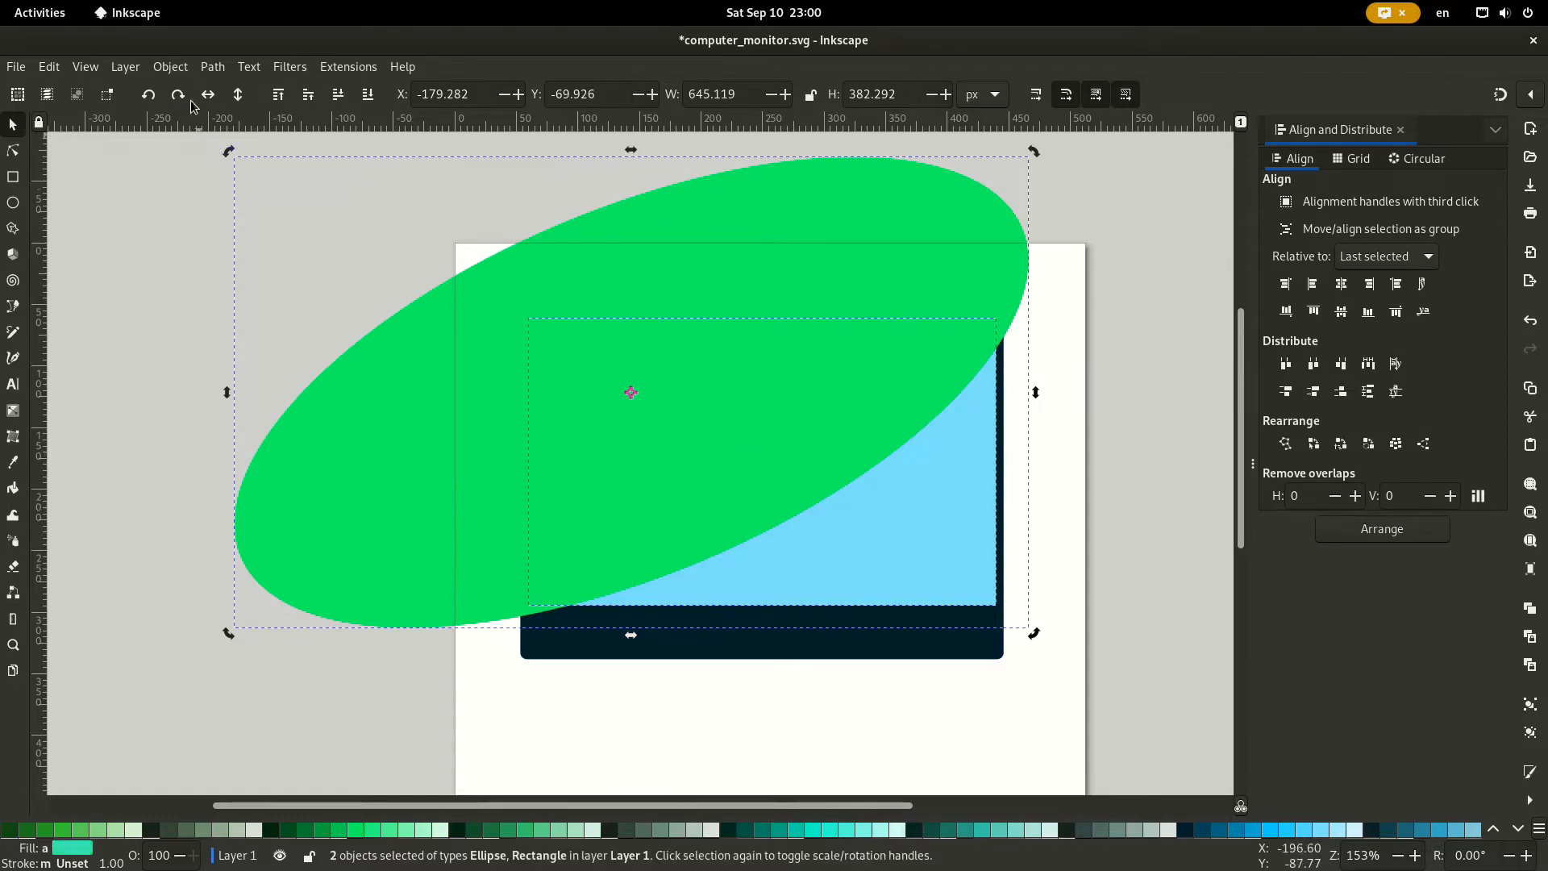
left_click(225, 69)
left_click(224, 178)
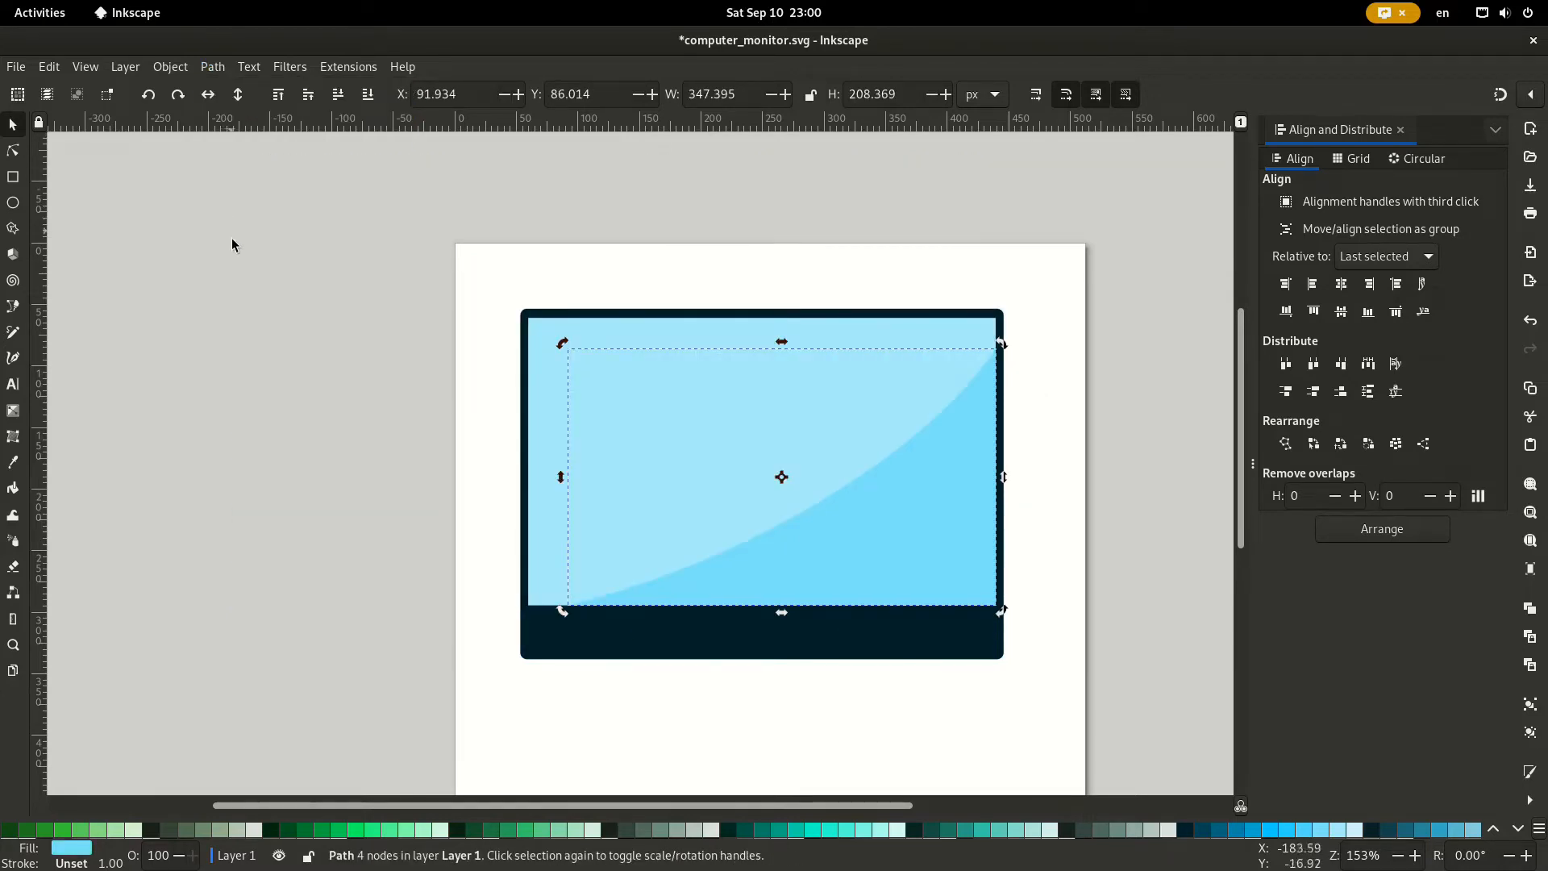
left_click(343, 465)
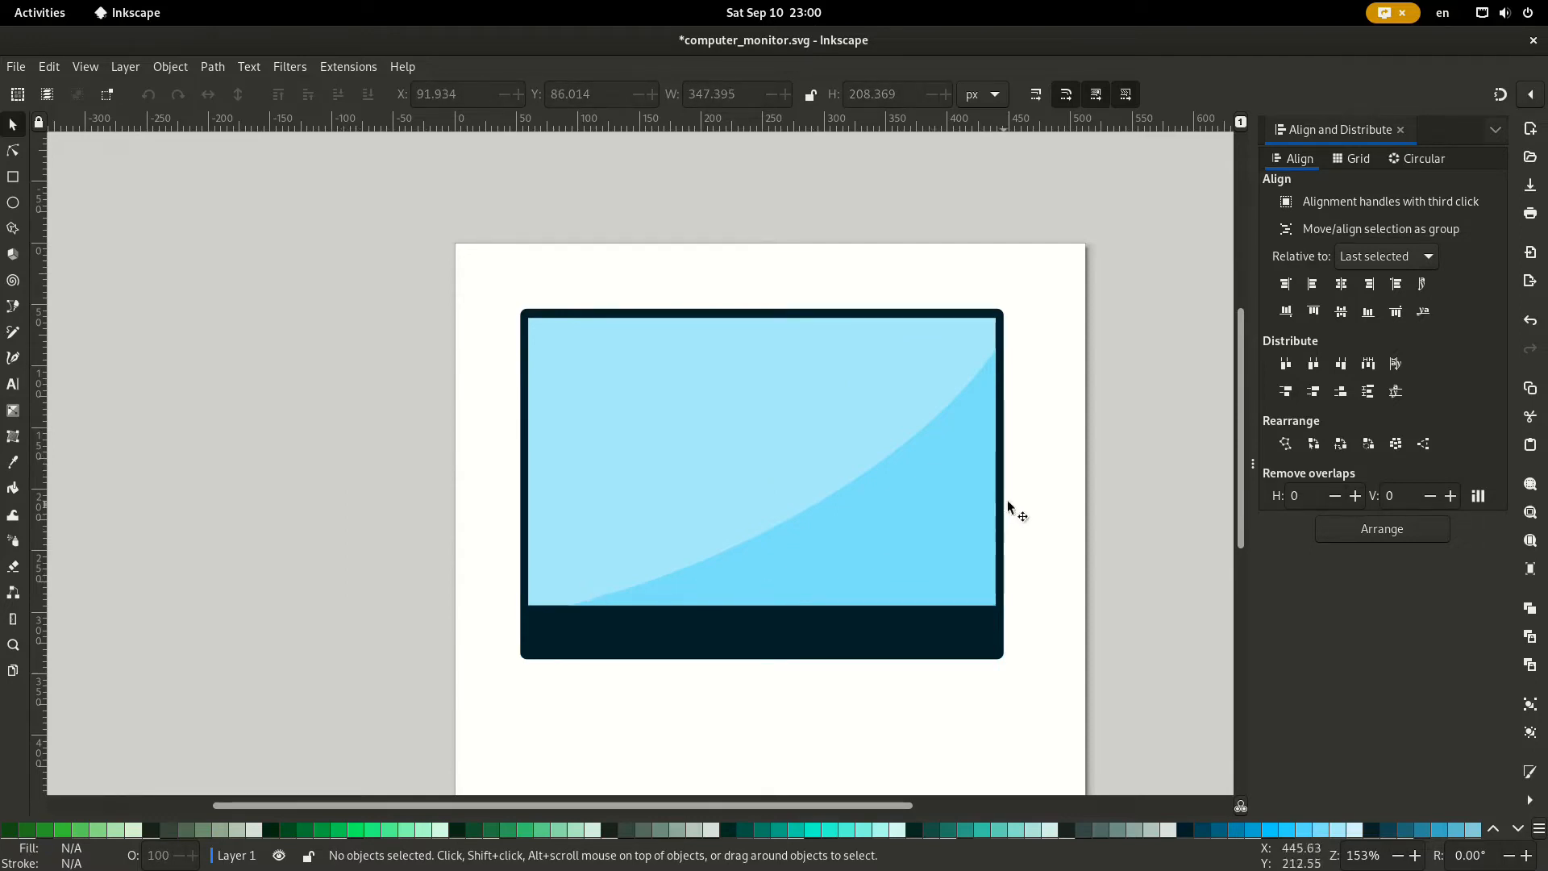
Draw a small green circle with a radius of about 5.8 px near the right end of the monitor's bottom bezel.
left_click_drag(871, 529, 763, 464)
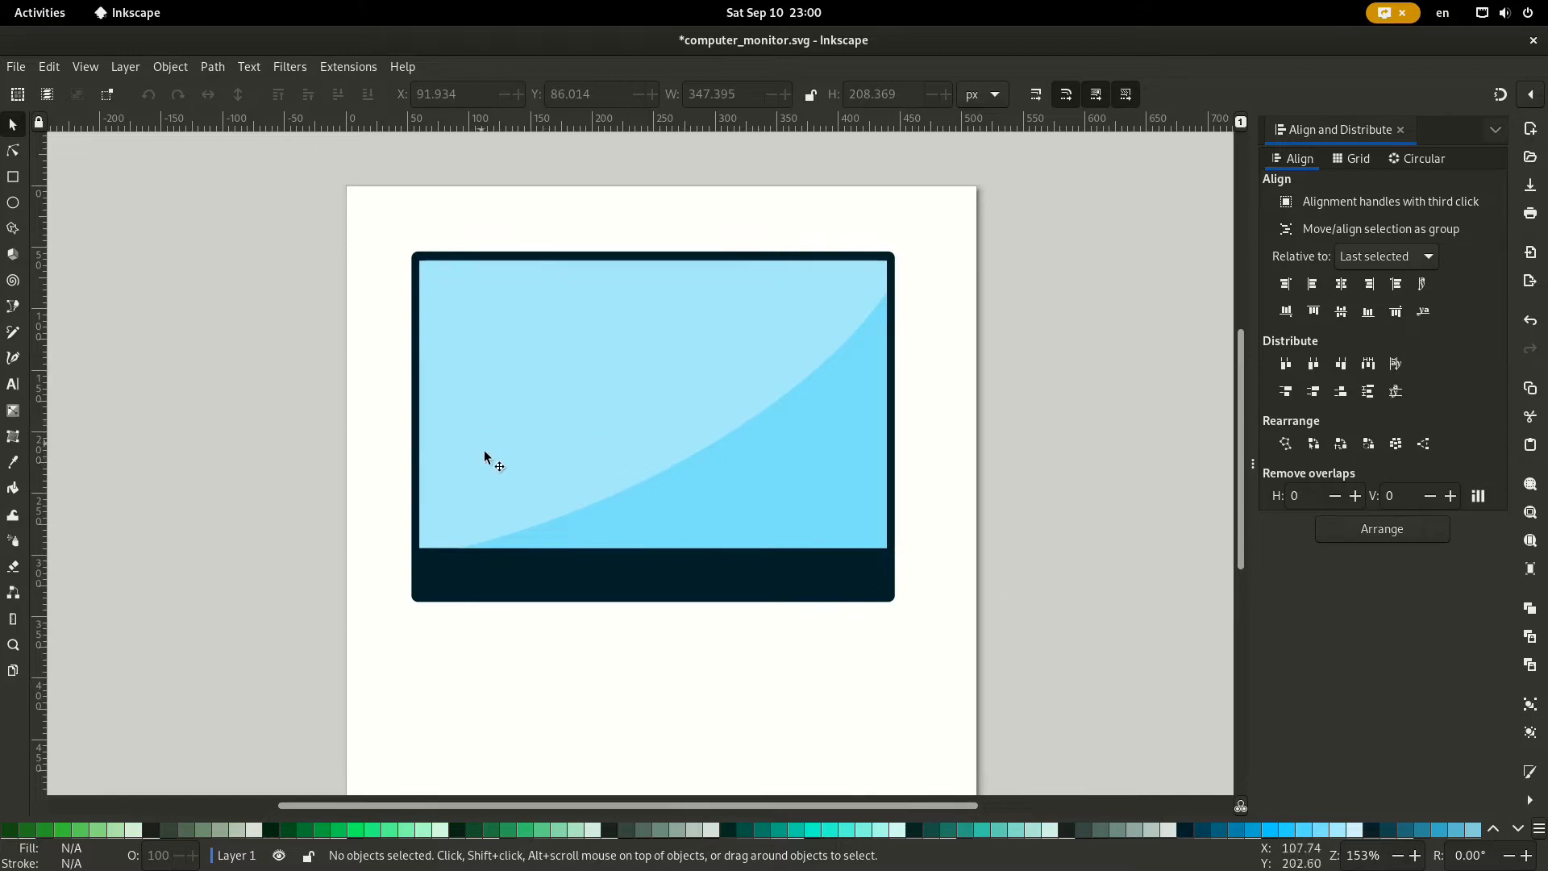
left_click(20, 205)
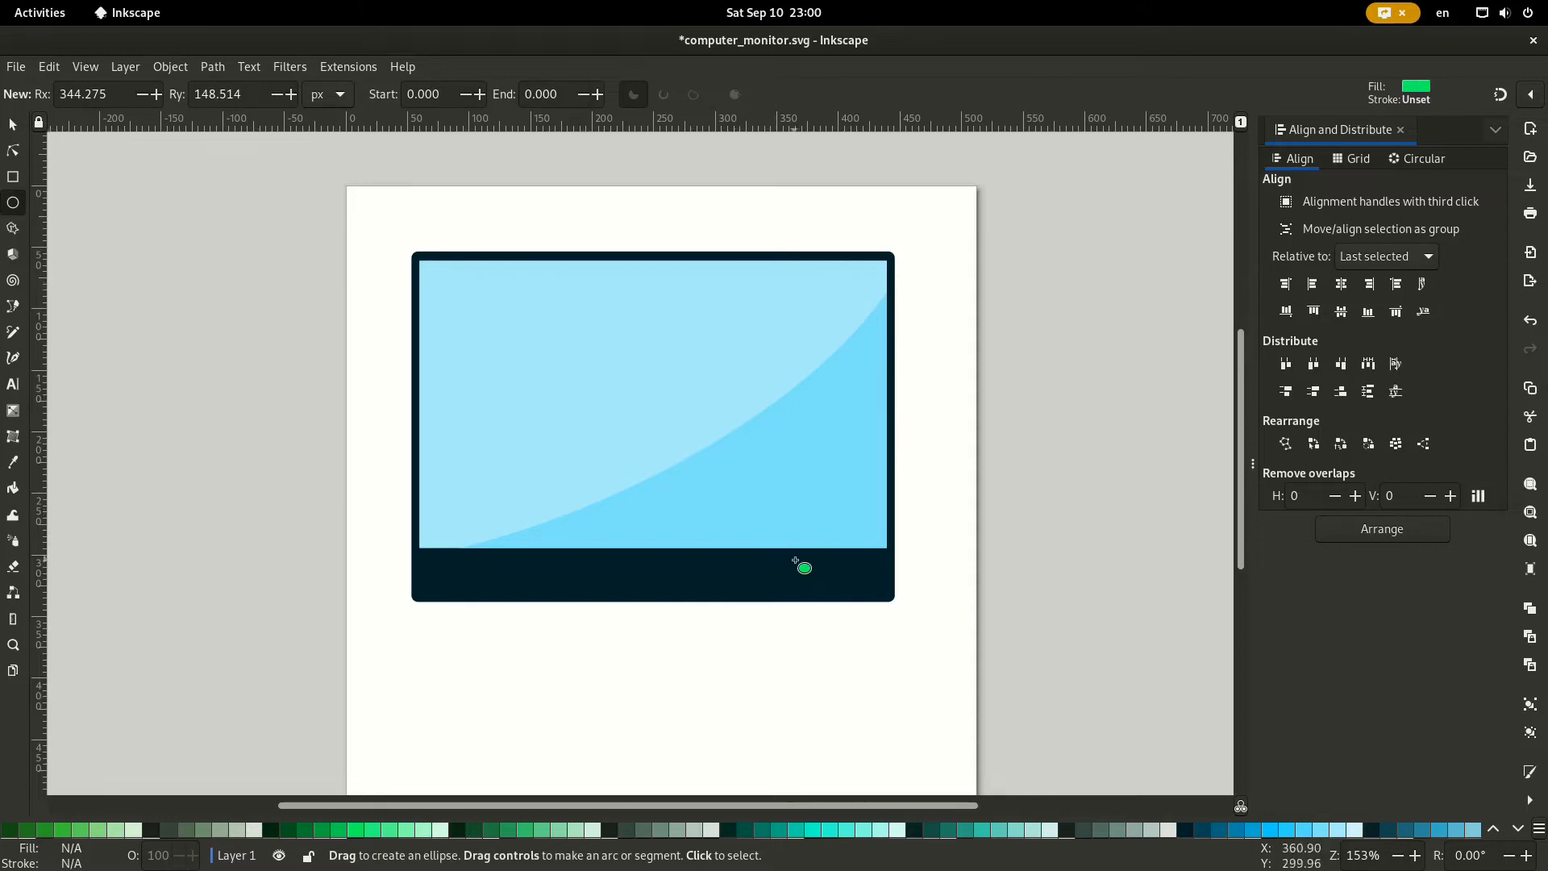
left_click_drag(843, 561, 862, 578)
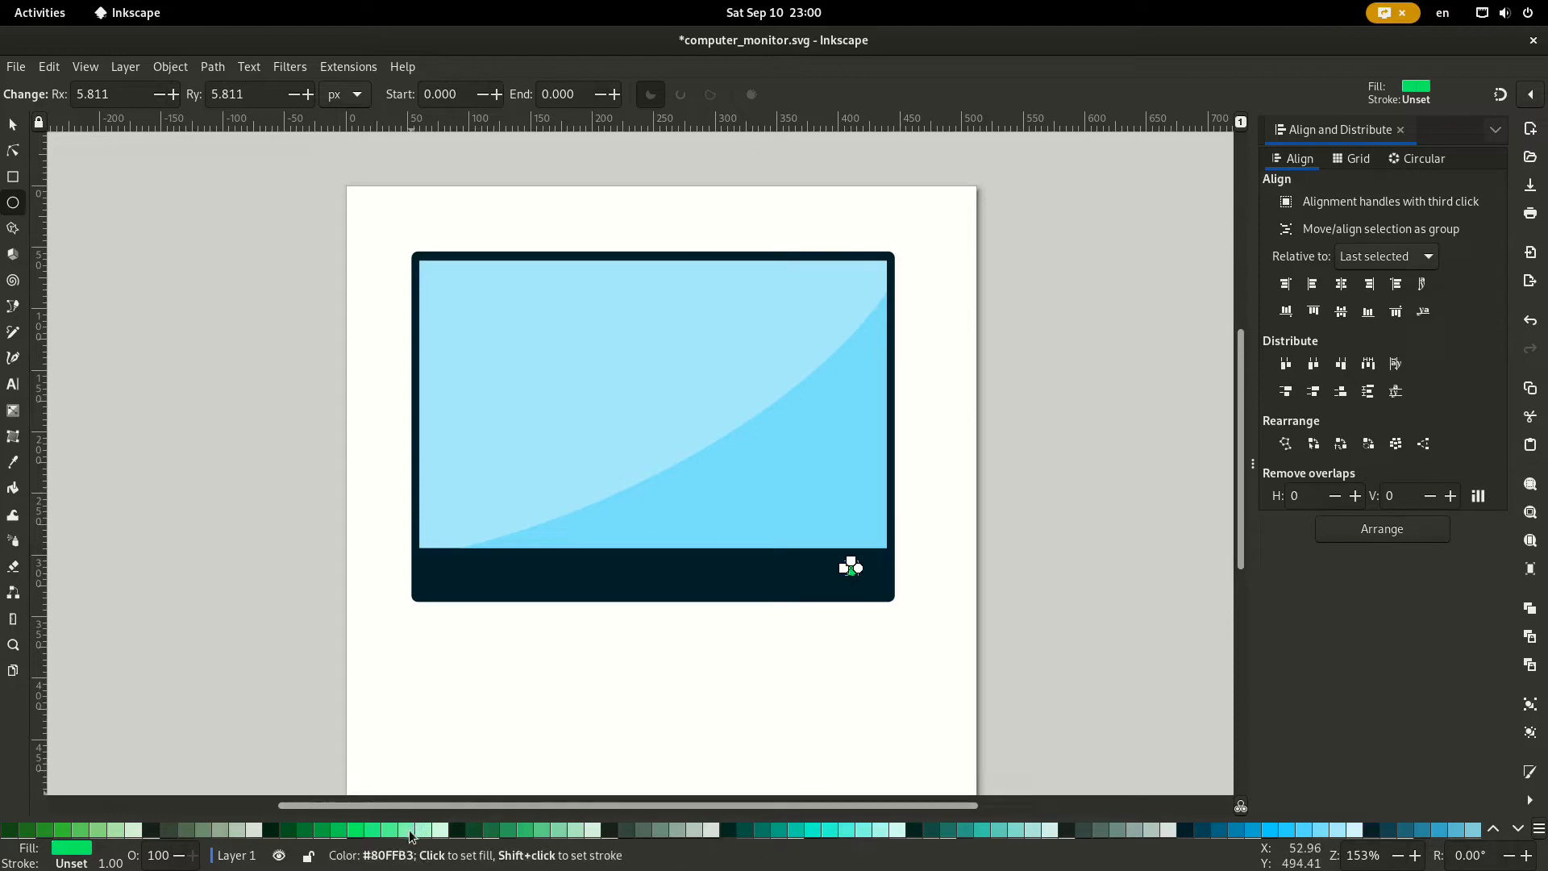
Fill the small bezel circle with light green #80FFB3 and move it down and right, closer to the bezel's lower-right corner.
left_click(410, 836)
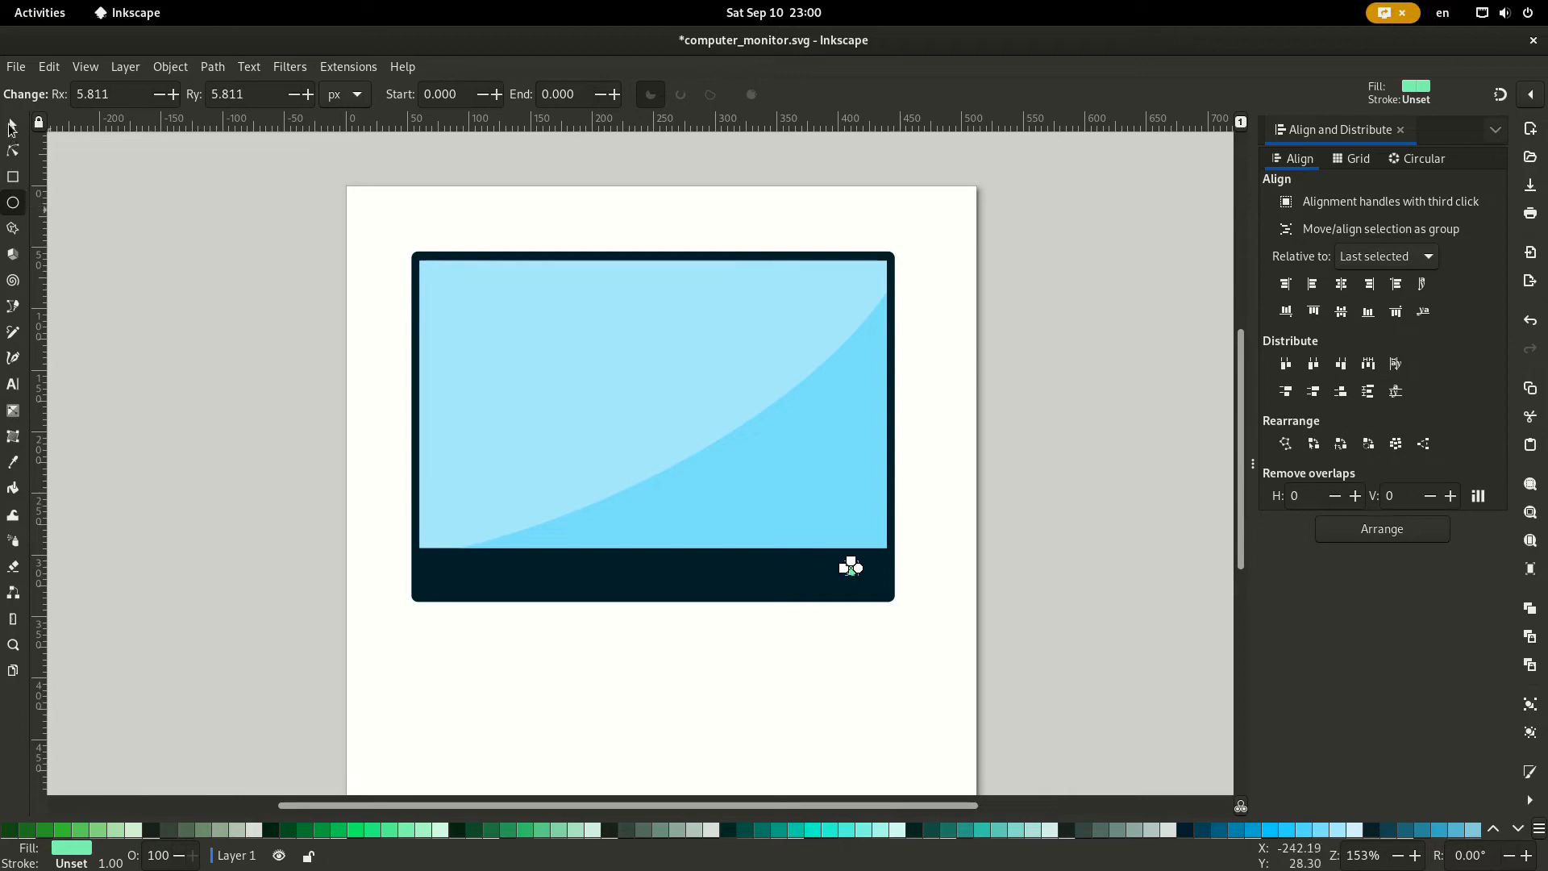
left_click(11, 126)
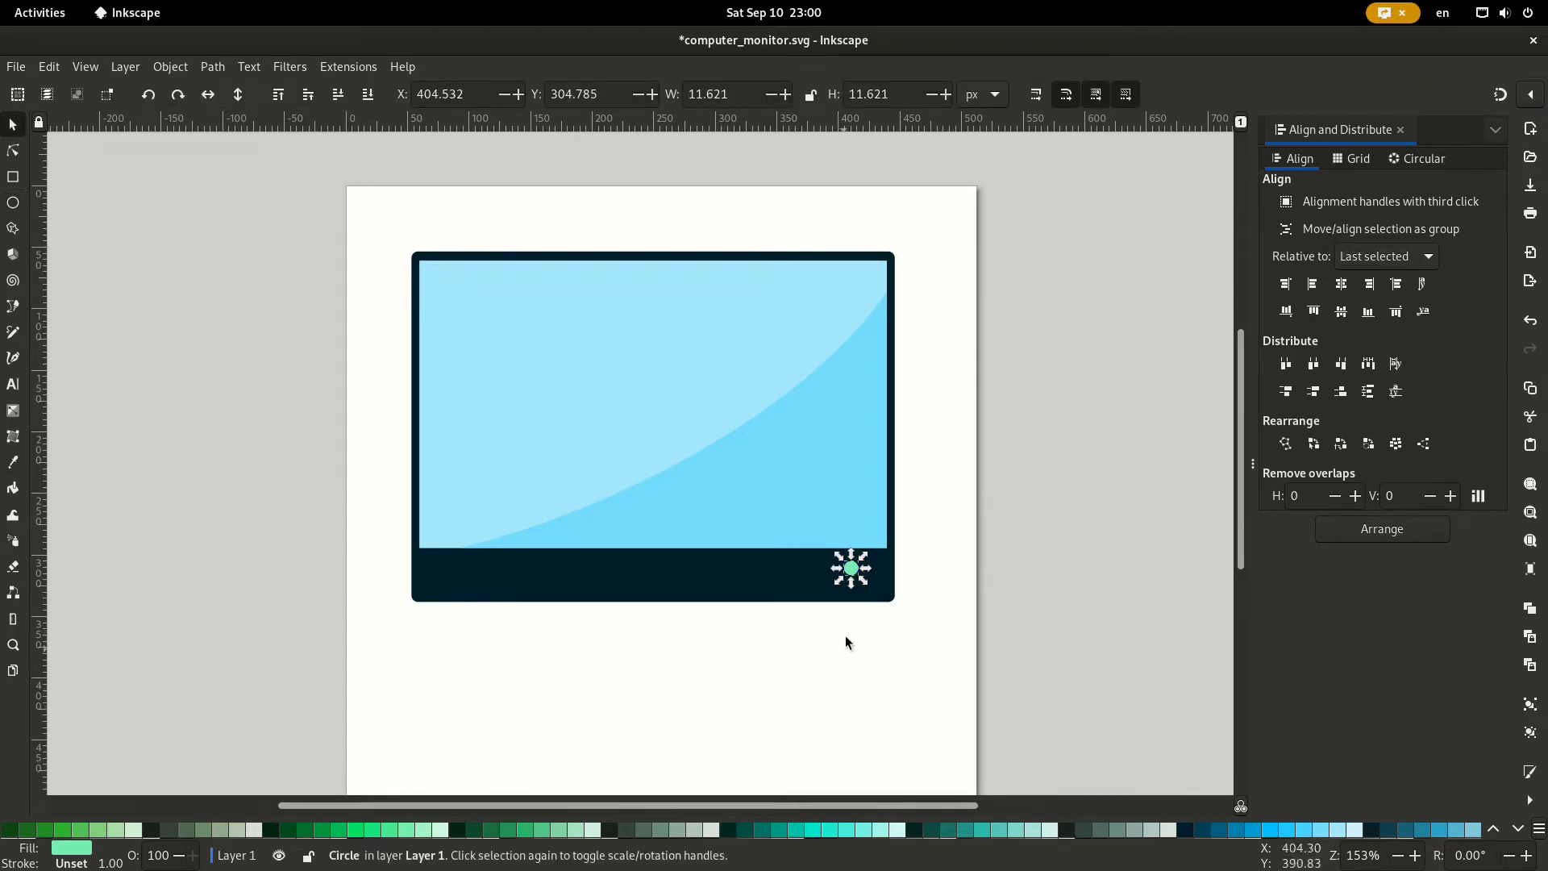
left_click_drag(856, 575, 873, 586)
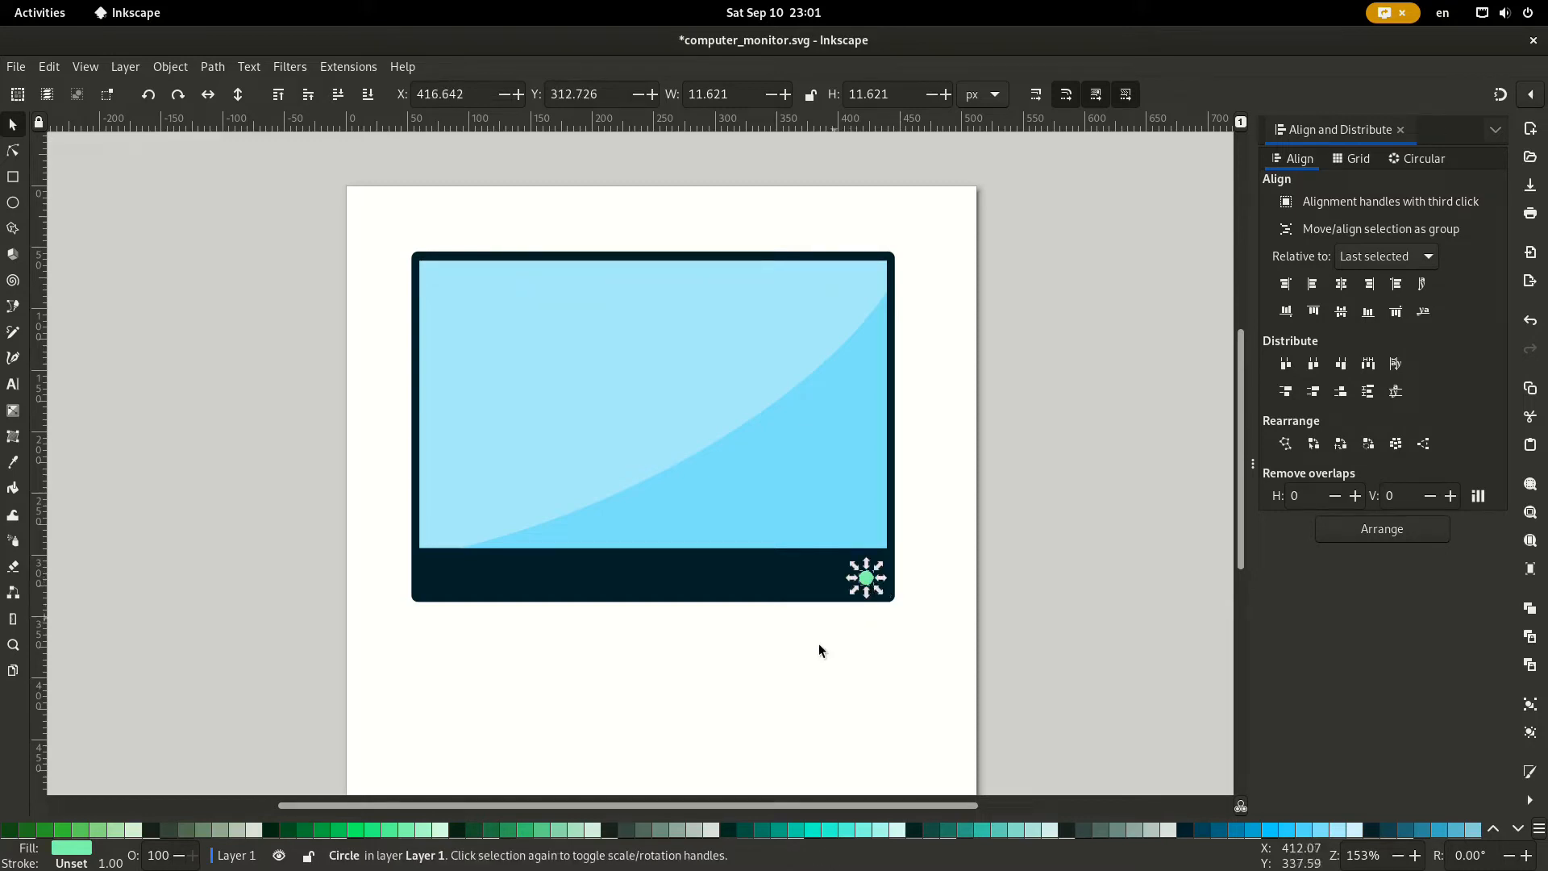
left_click(797, 686)
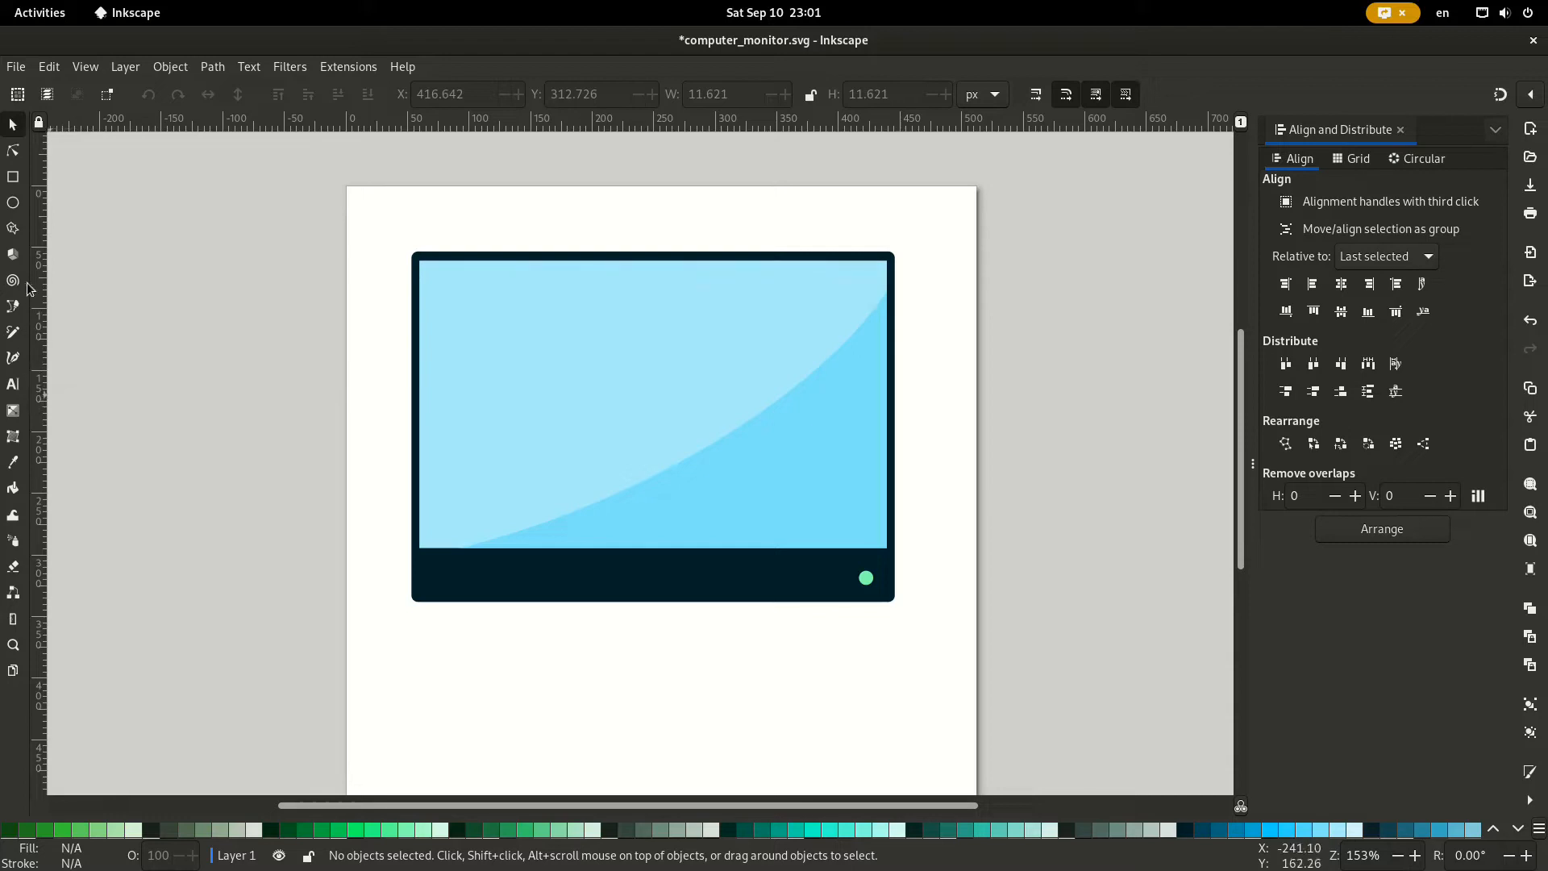
Draw a thin horizontal rectangle about 83 × 10 px near the middle of the bottom bezel and fill it with 5% Gray.
left_click(14, 179)
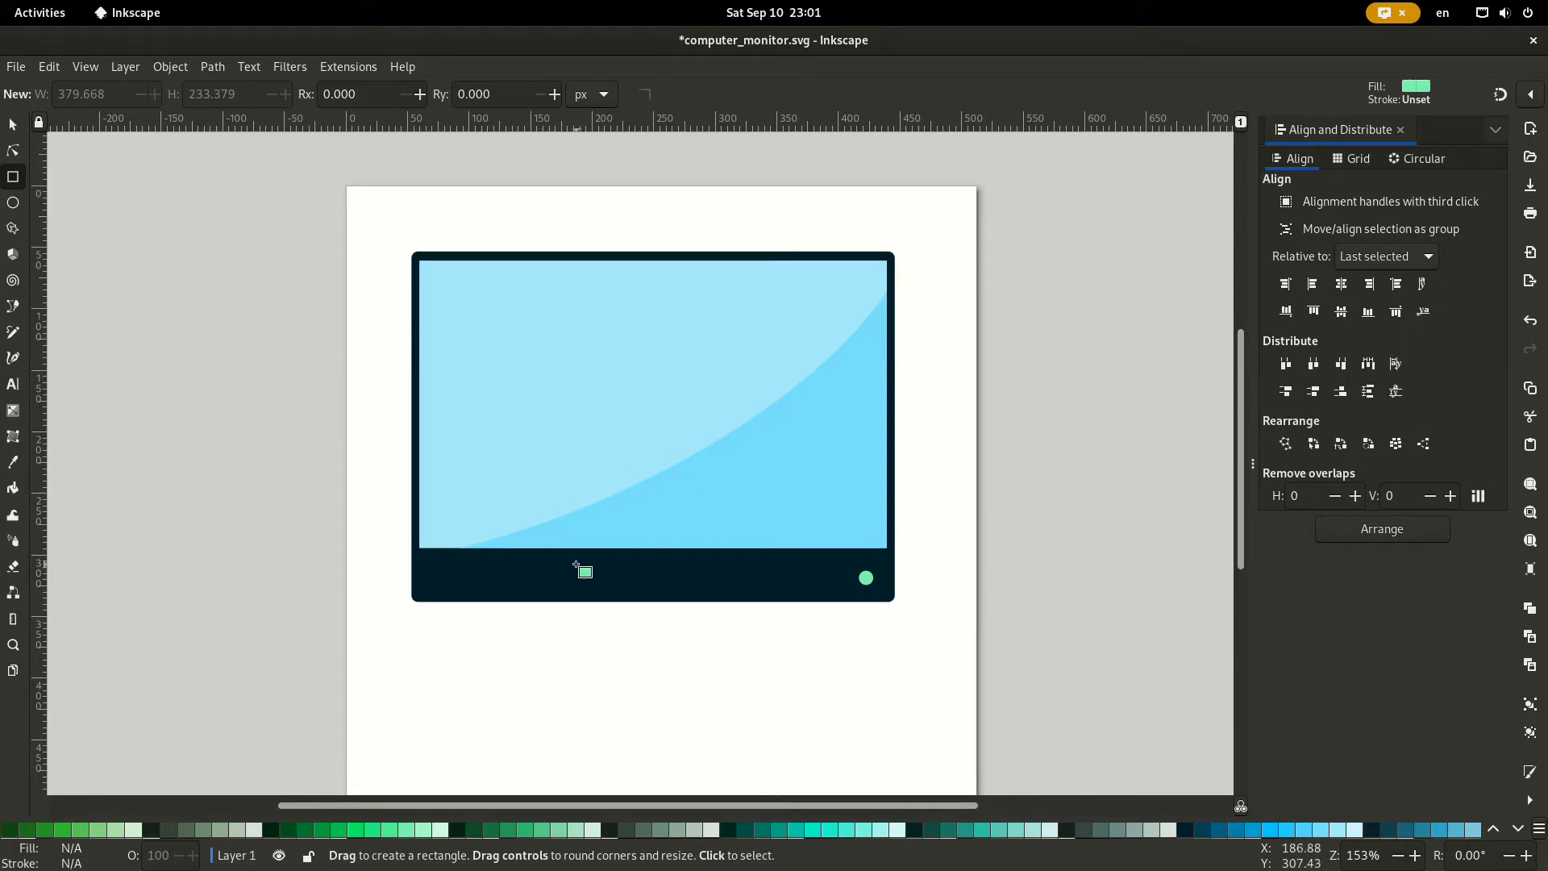
left_click_drag(575, 565, 678, 578)
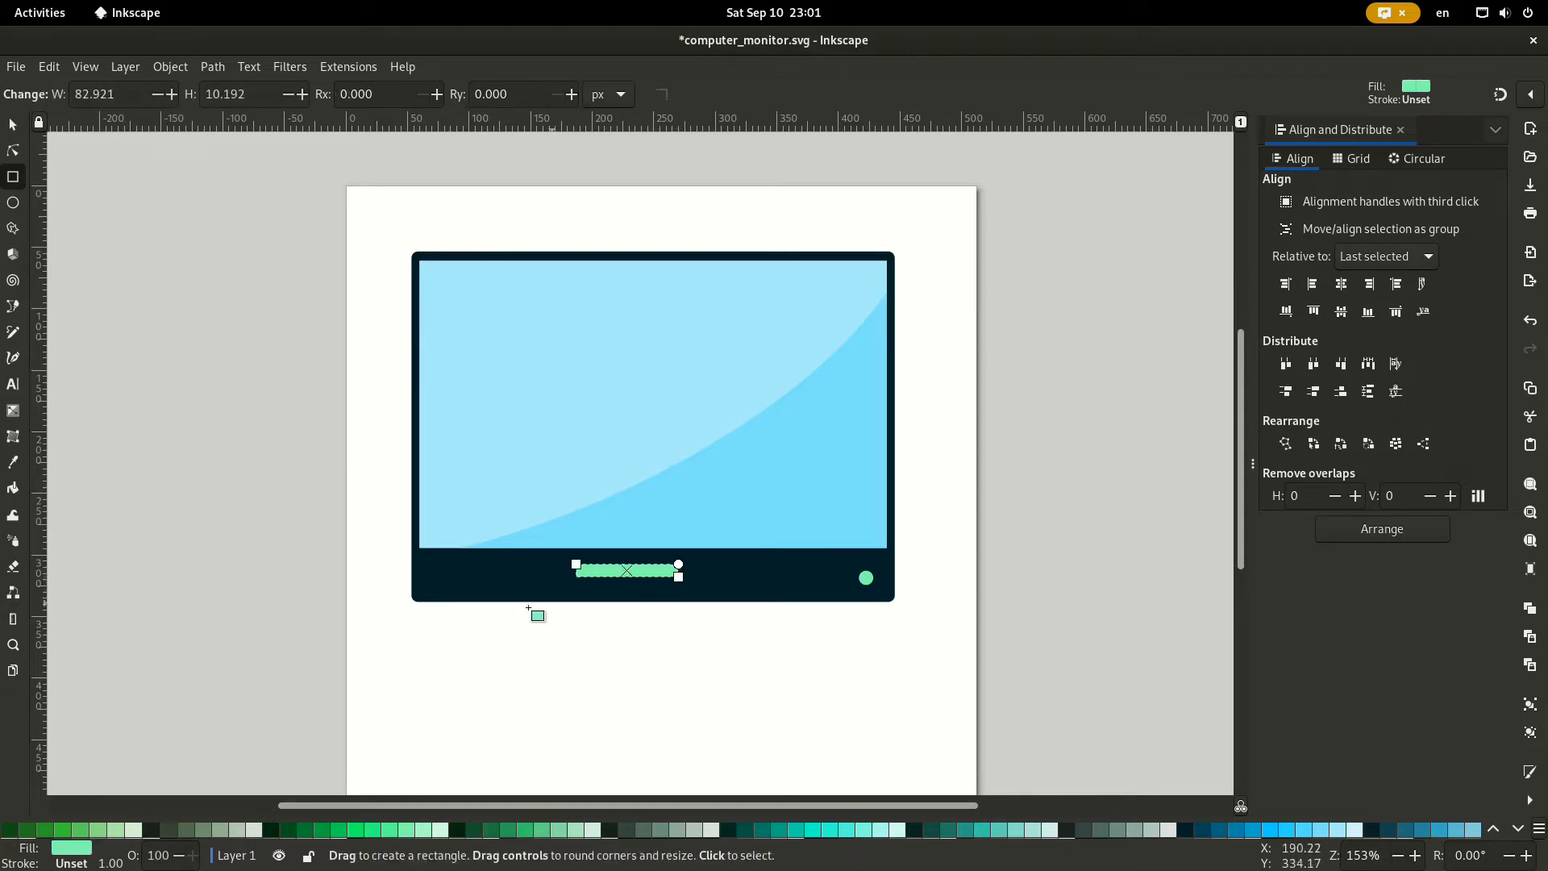
scroll(198, 841, "up", 10)
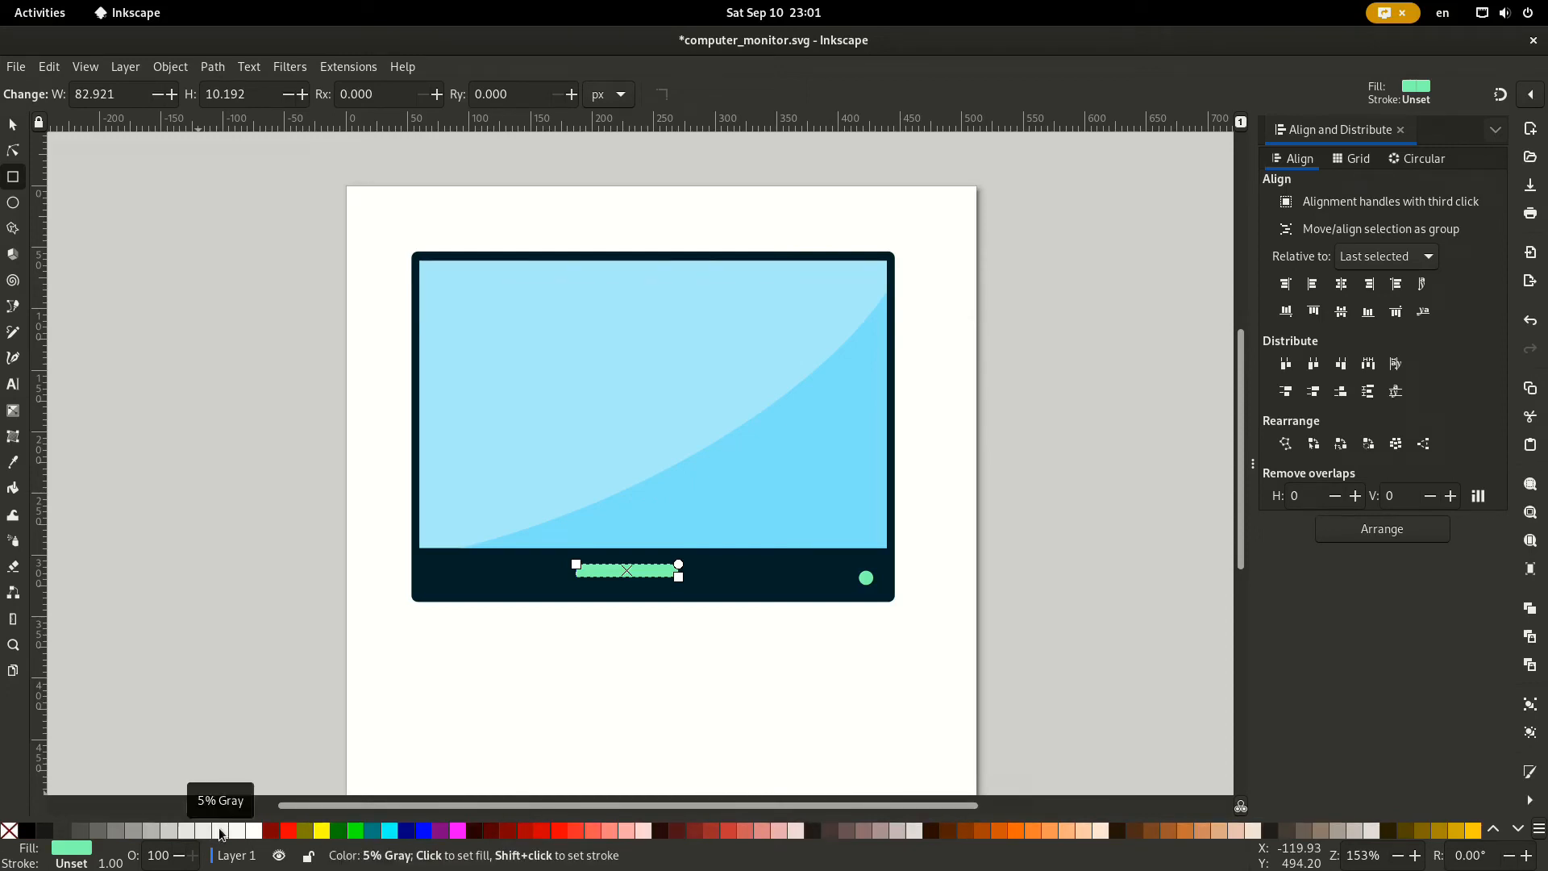
left_click(220, 834)
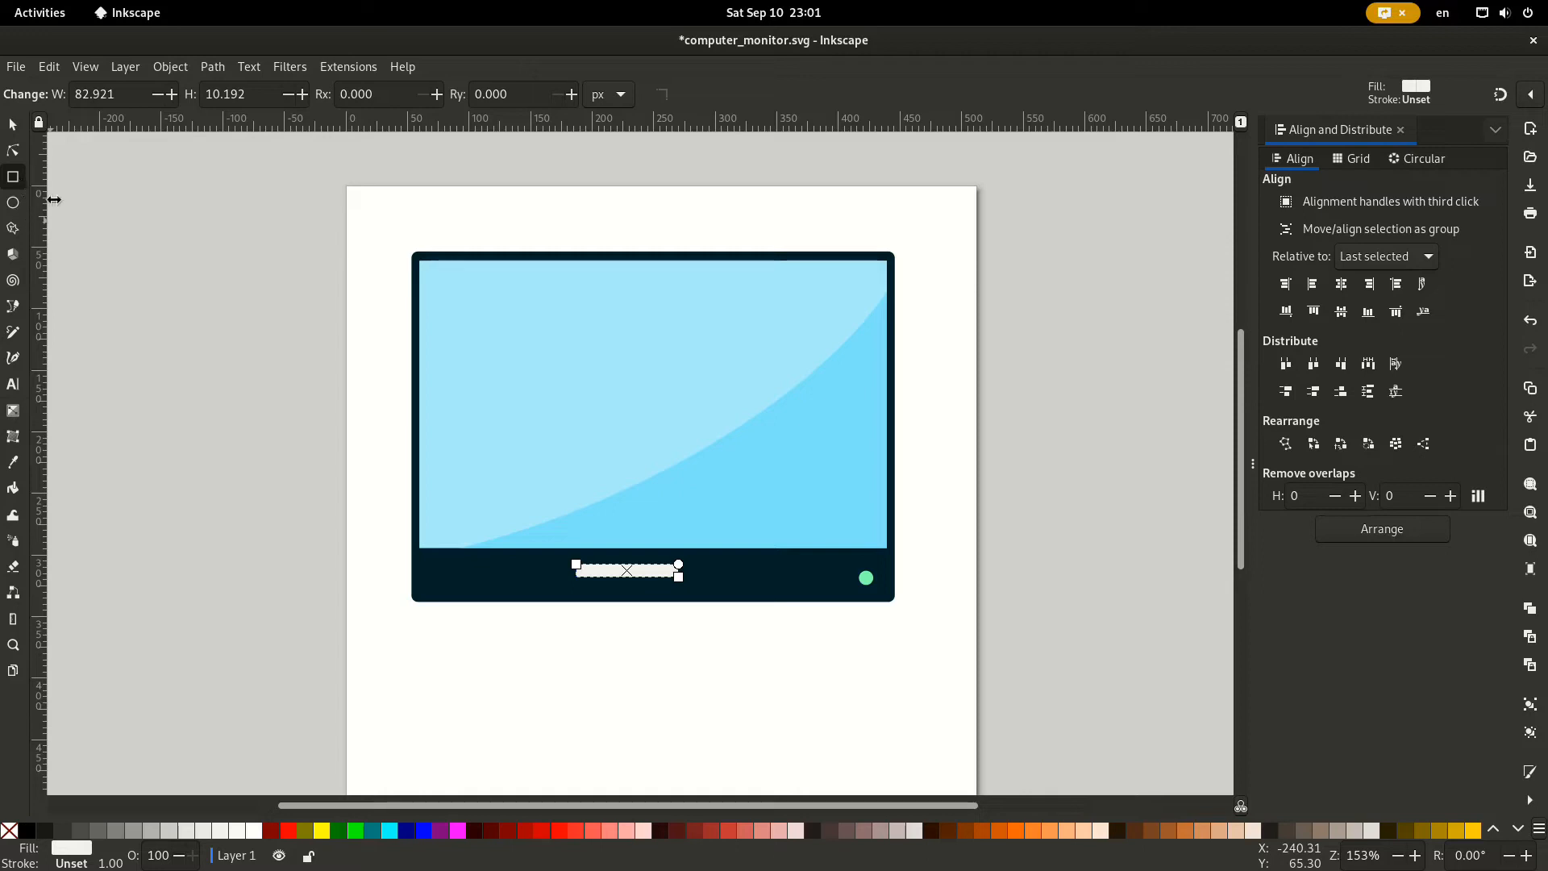
Center the light gray bar horizontally on the monitor frame, aligning relative to the last selected object.
left_click(18, 125)
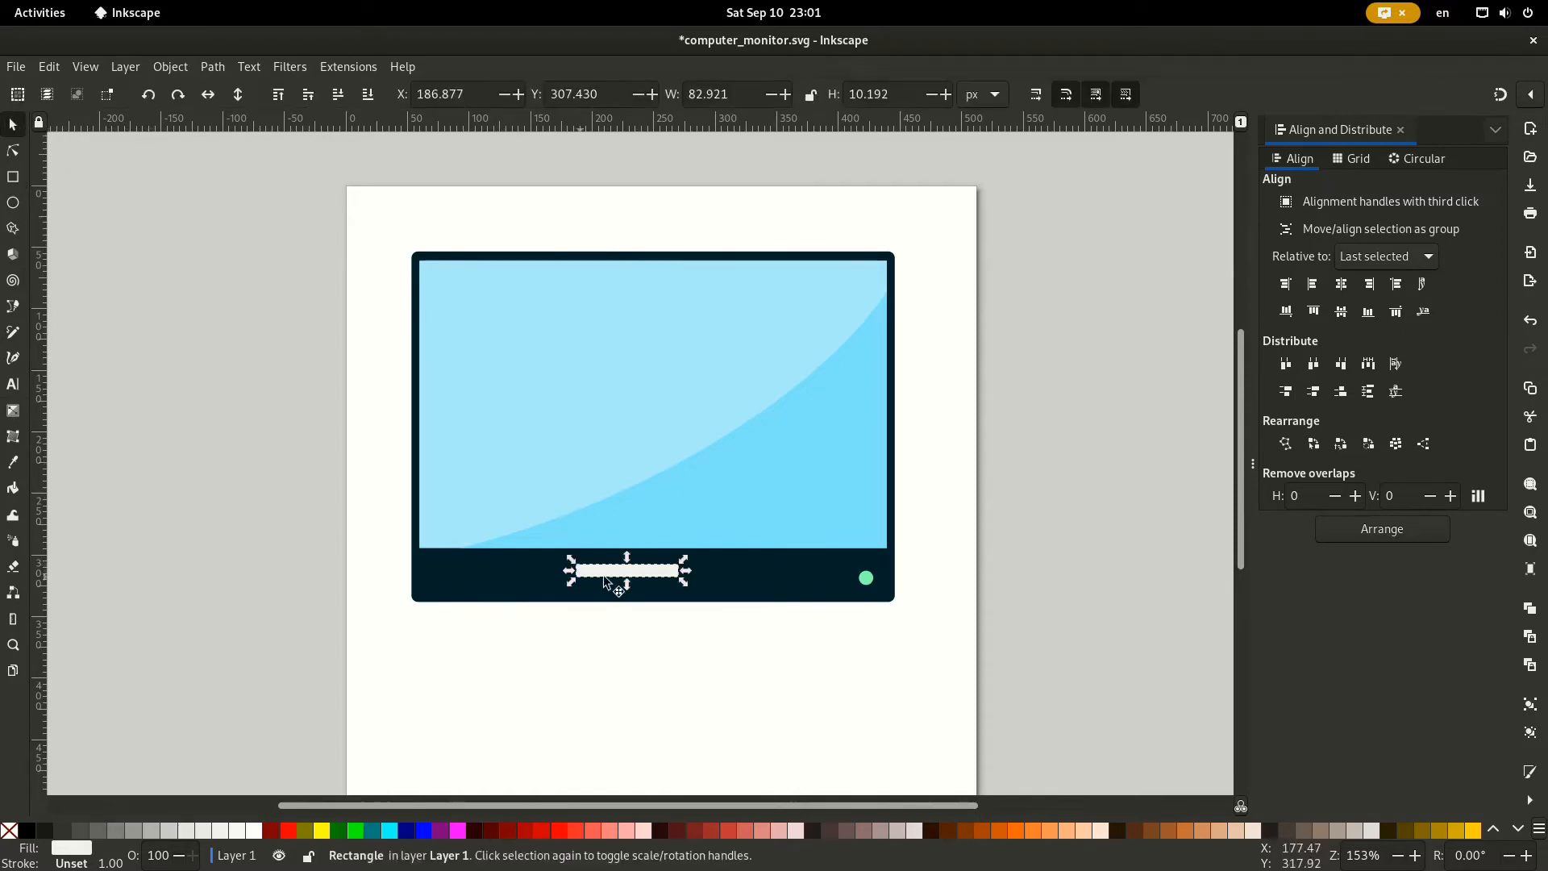
left_click(776, 574, "shift")
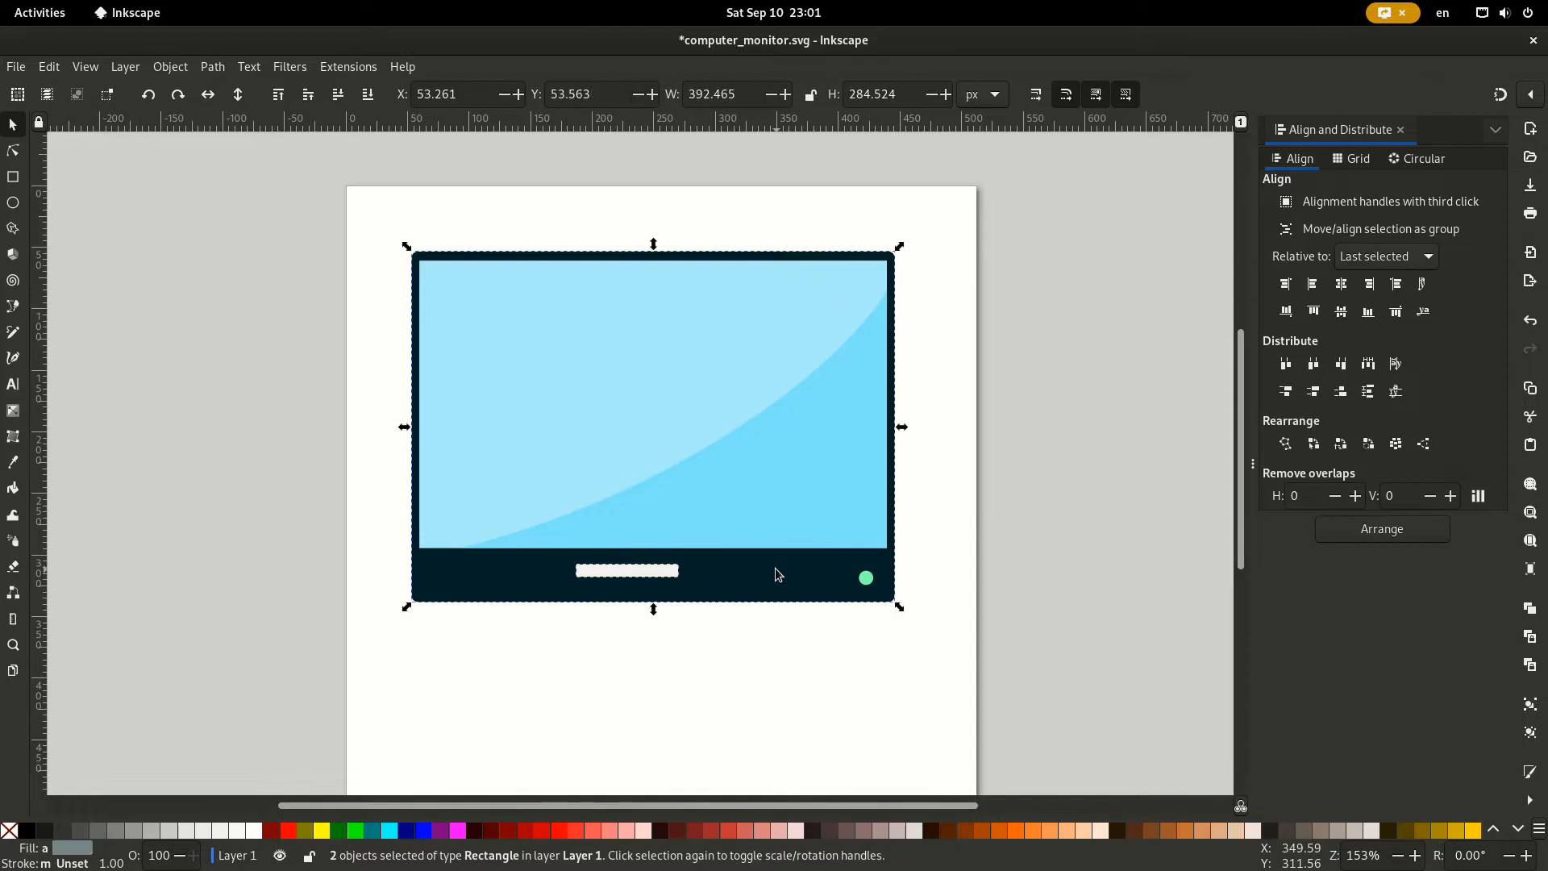
left_click(1416, 258)
left_click(1404, 267)
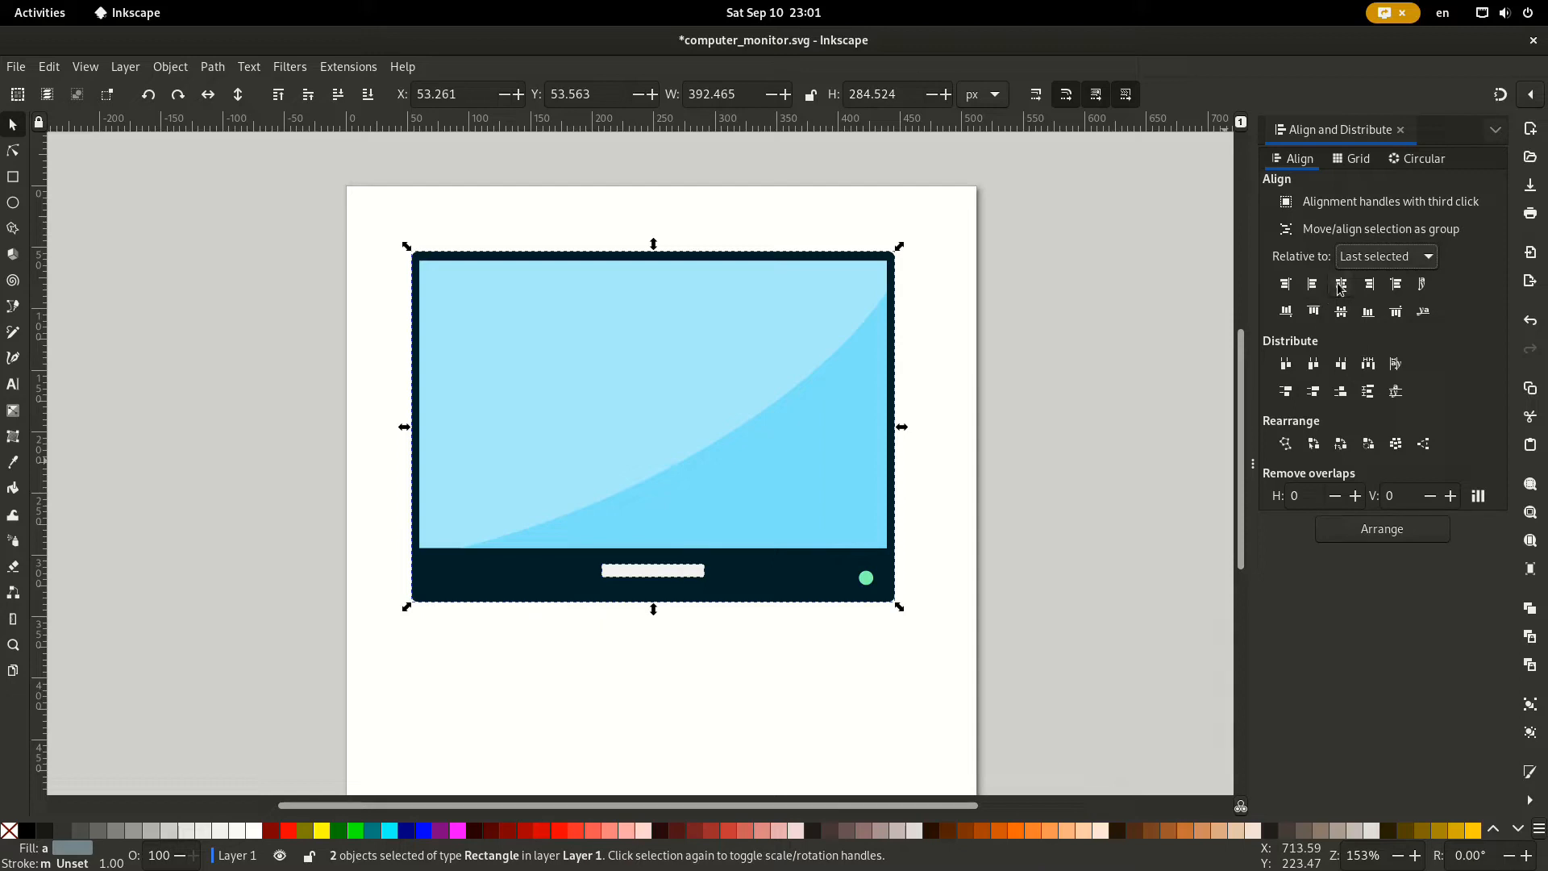
left_click(608, 679)
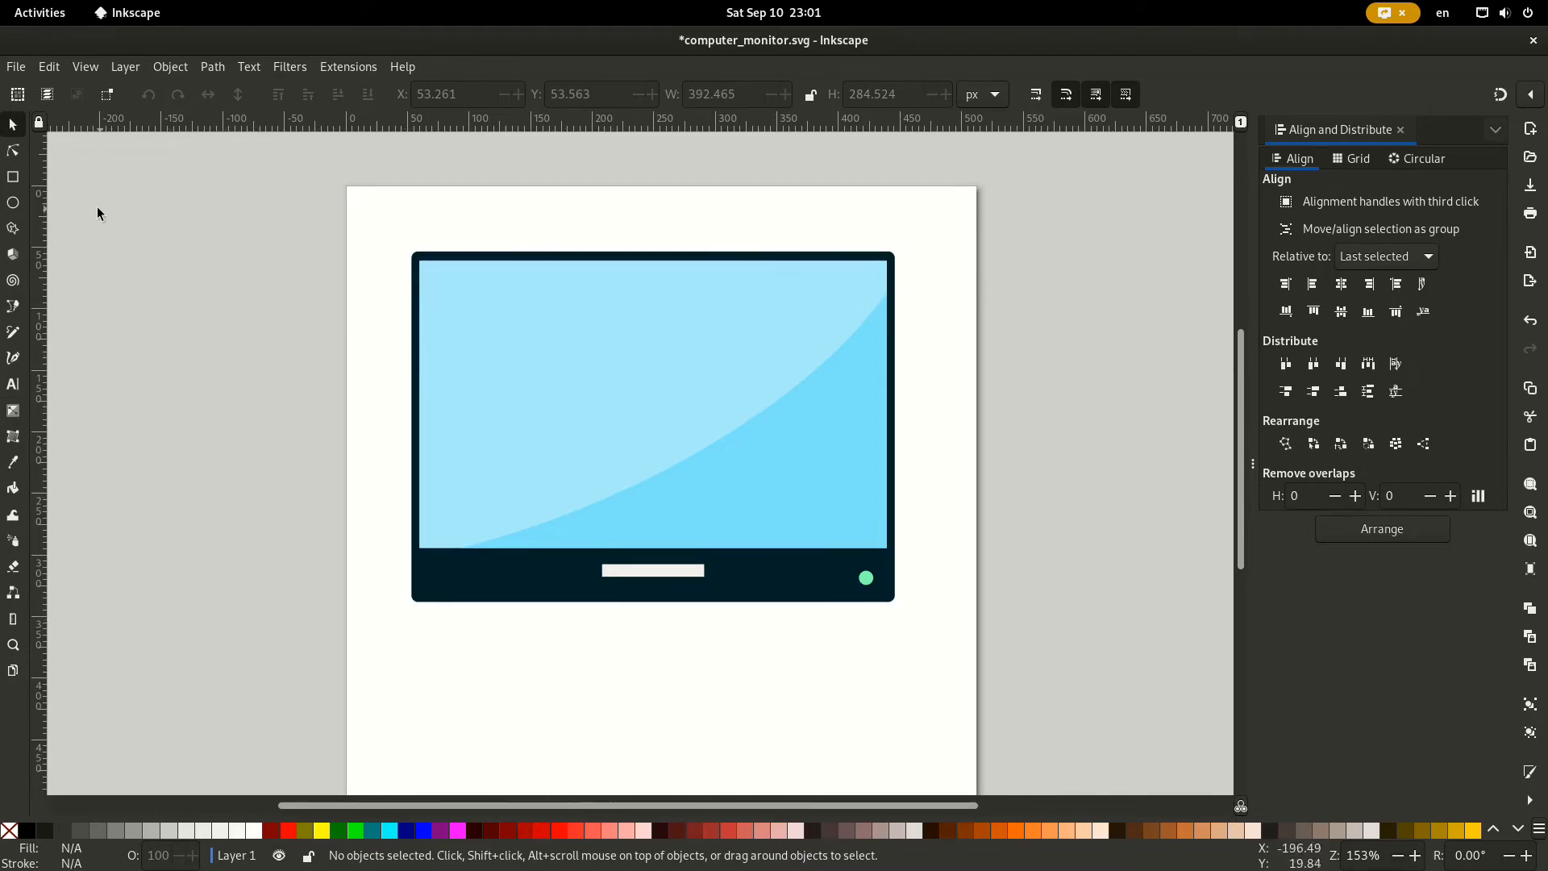
Draw a rectangle about 58 × 42 px overlapping the frame's lower edge, left of center, and convert it to a path.
left_click(14, 179)
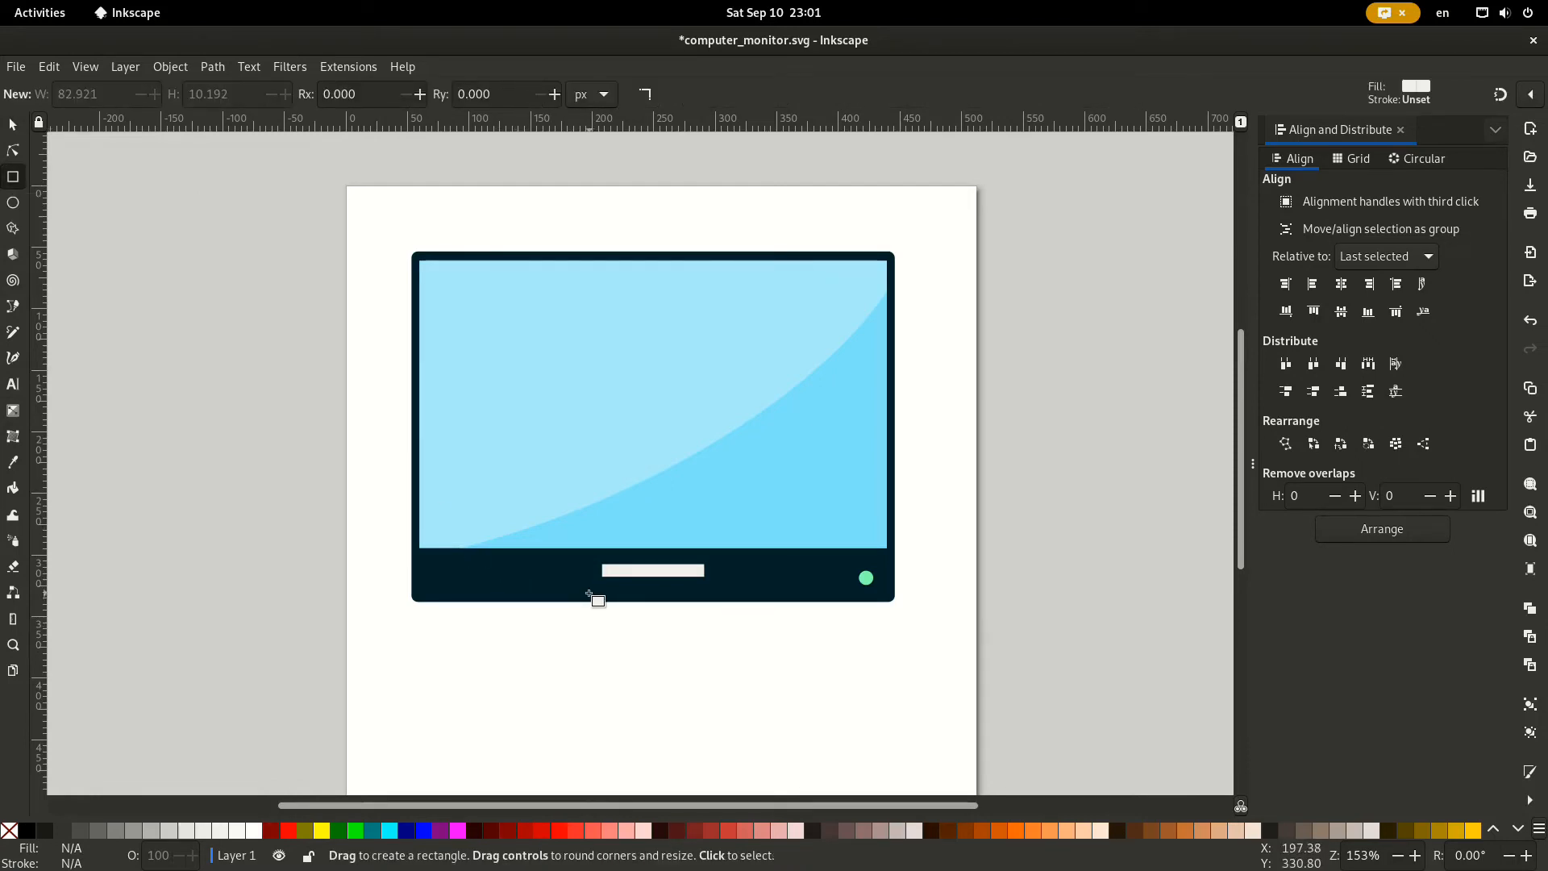
left_click_drag(590, 594, 660, 643)
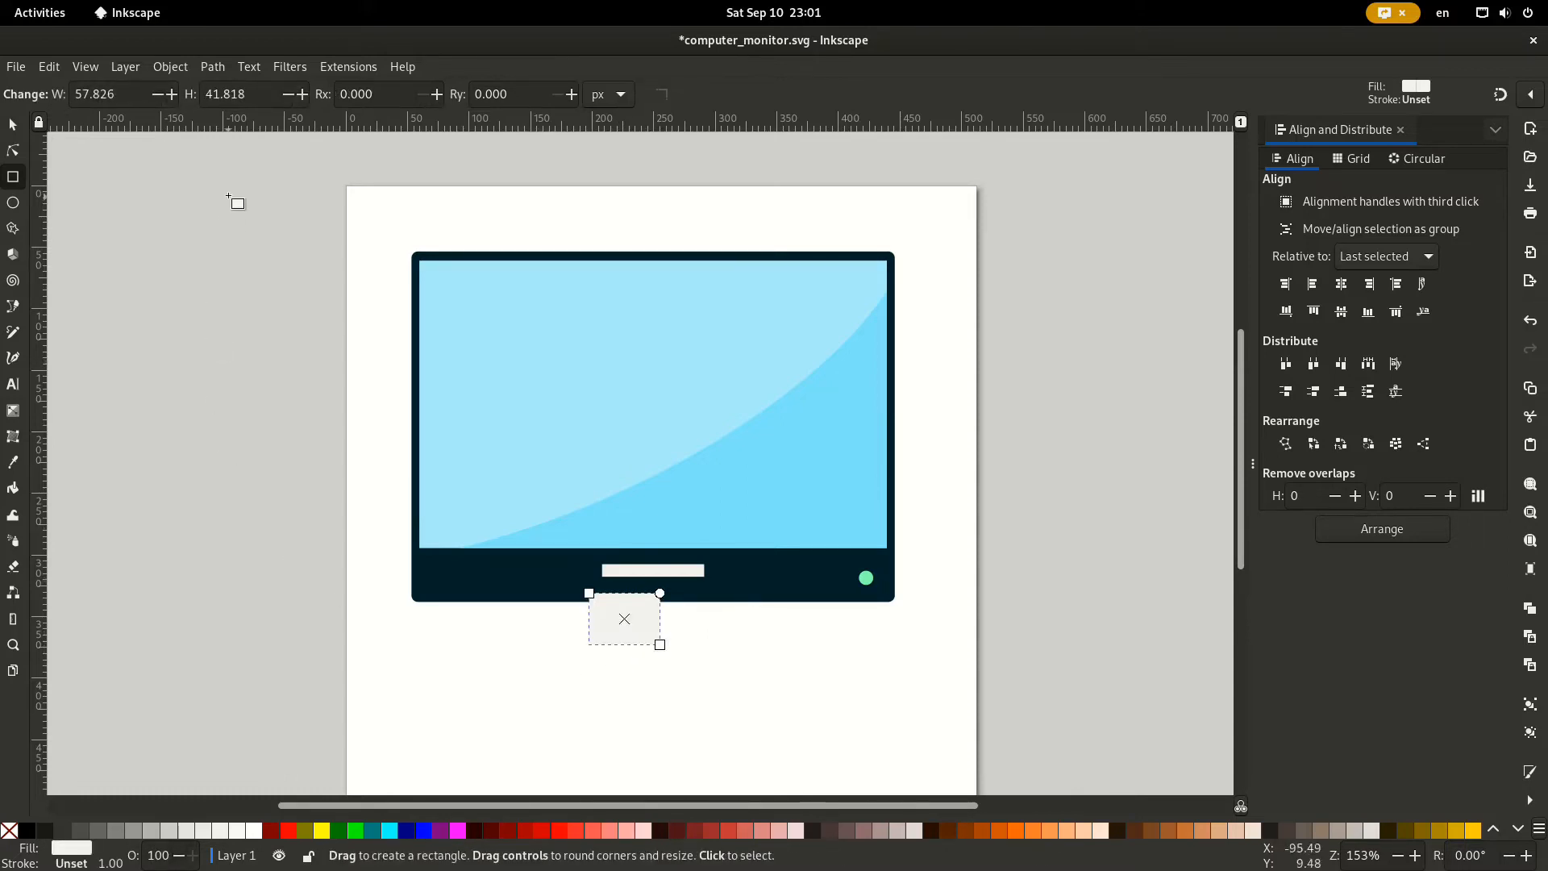
left_click(170, 68)
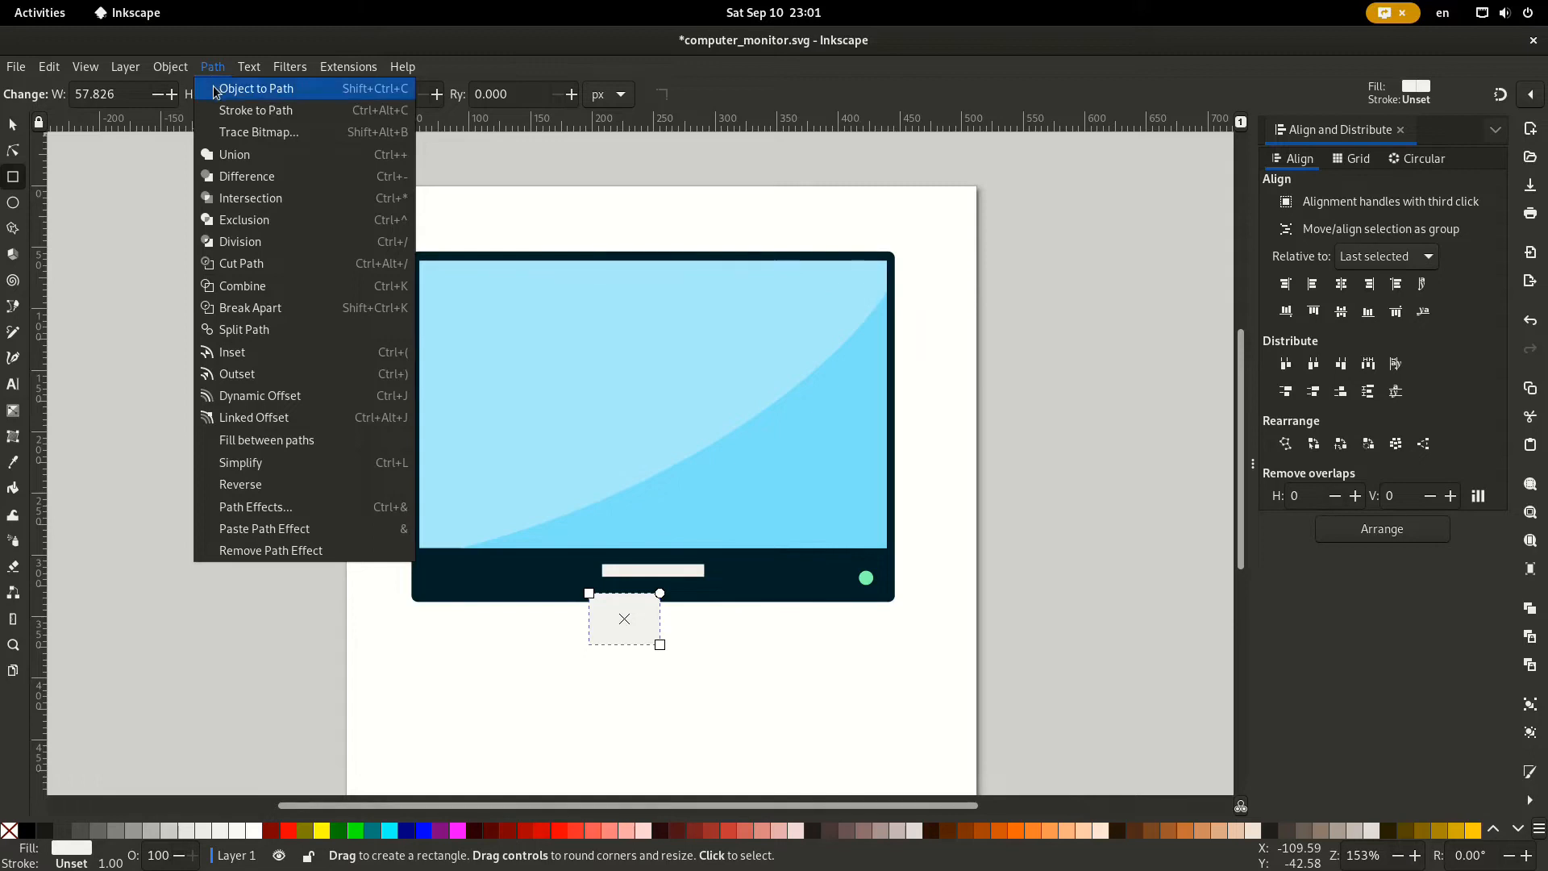
left_click(216, 89)
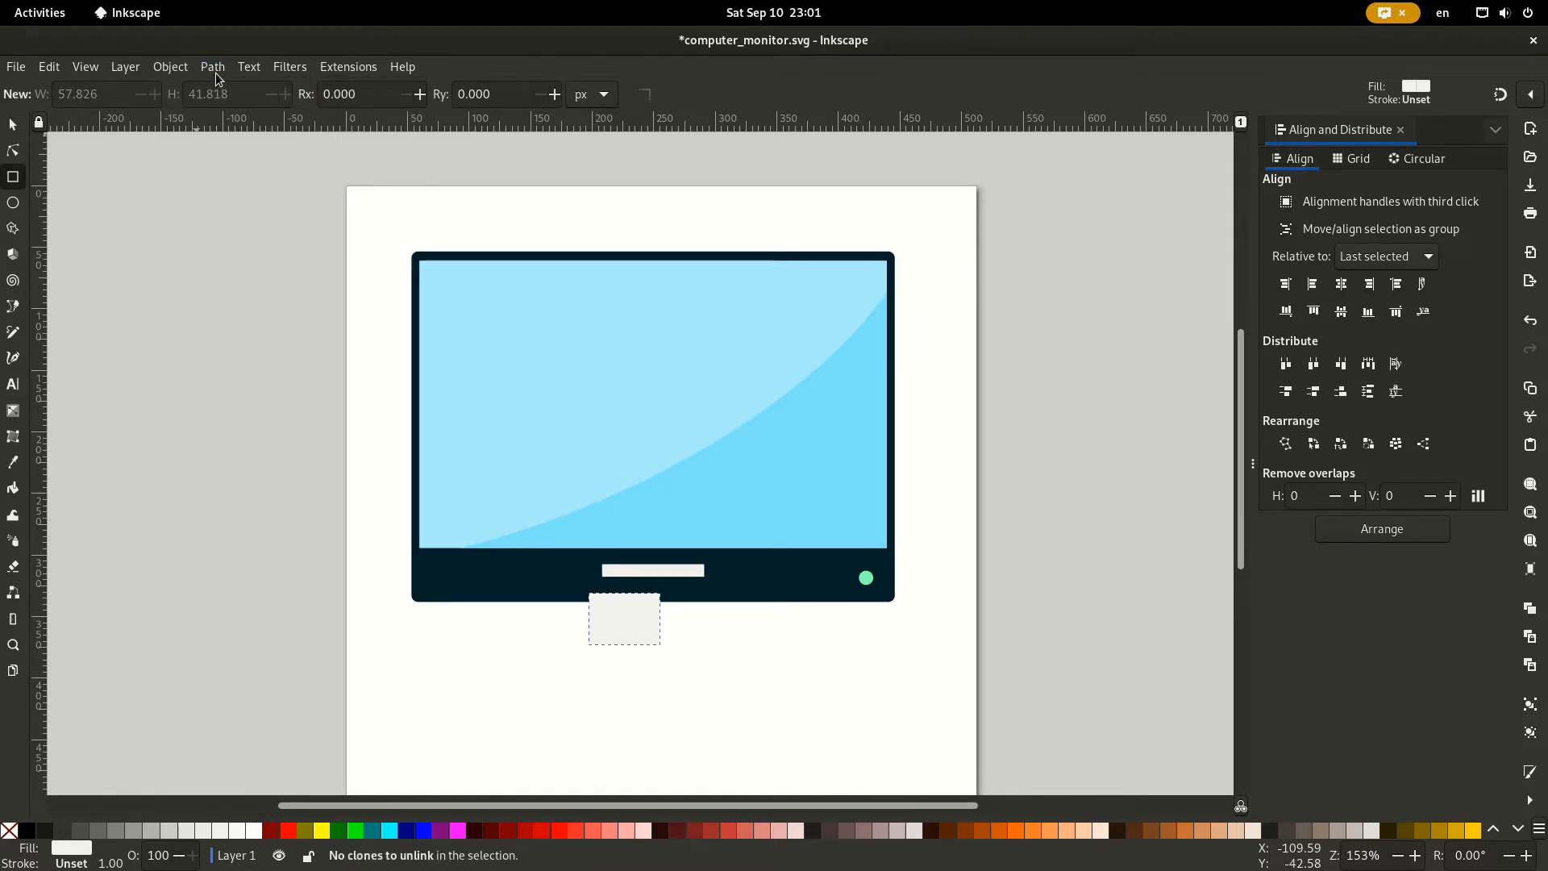
Apply the Mirror symmetry path effect to the stand neck path.
left_click(213, 68)
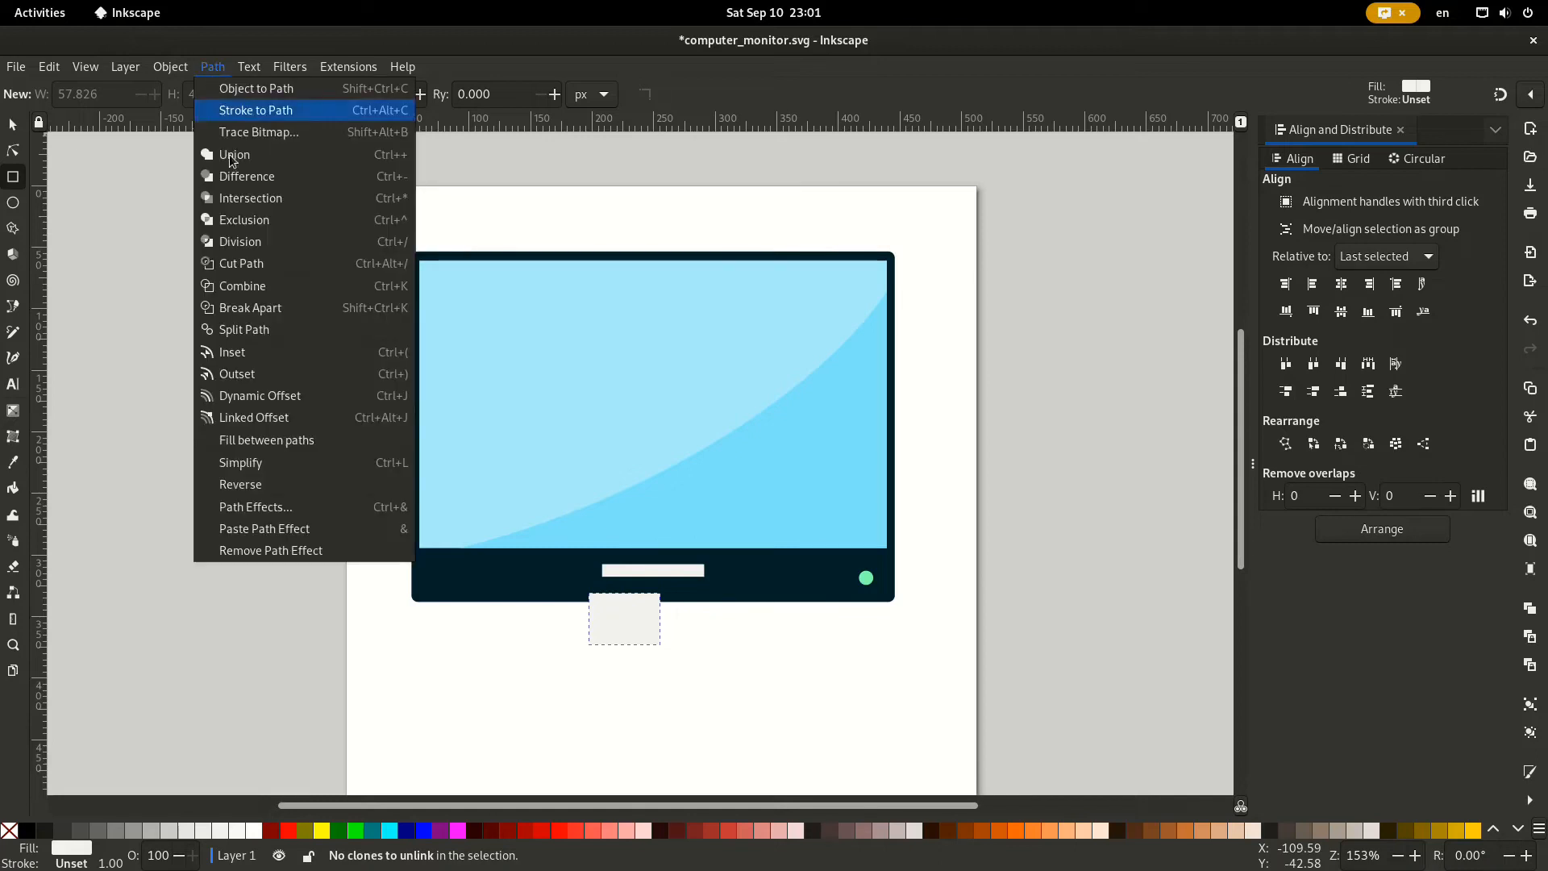
left_click(294, 506)
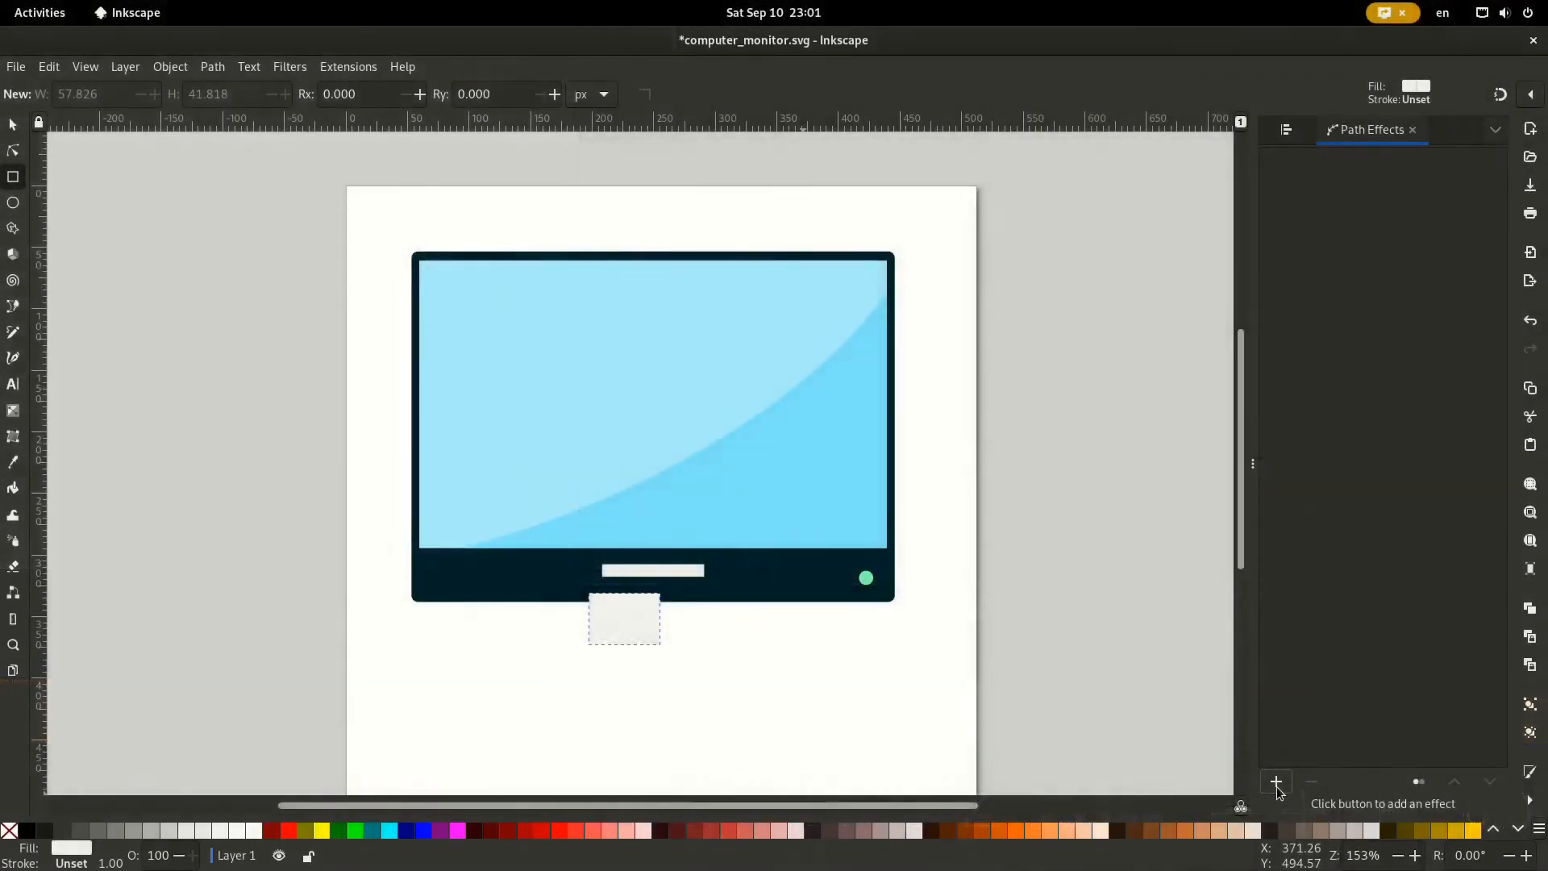
left_click(749, 534)
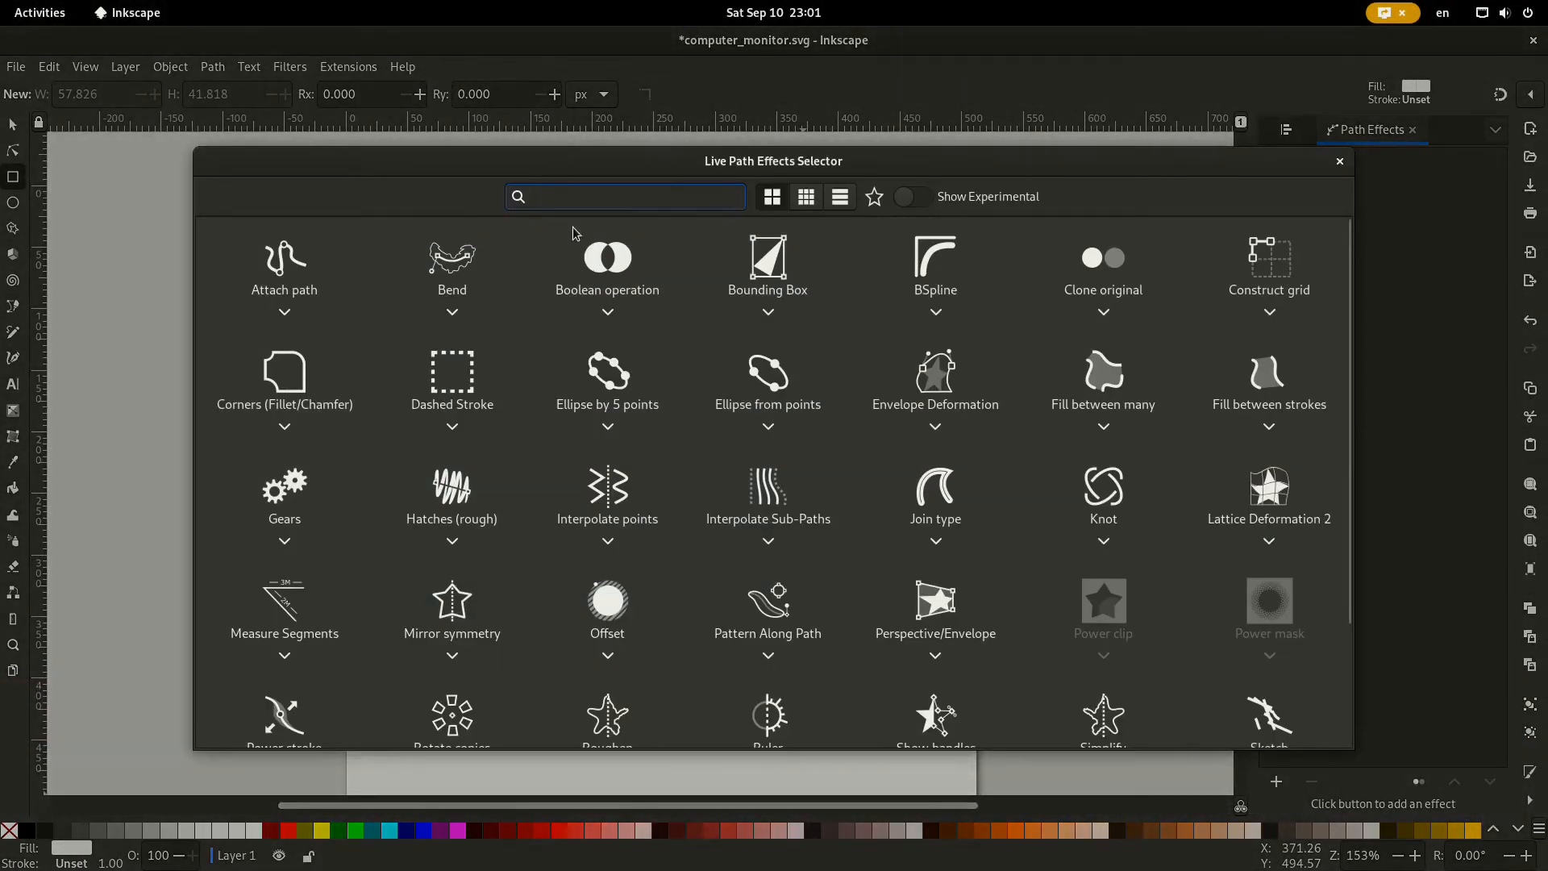
type("mirr")
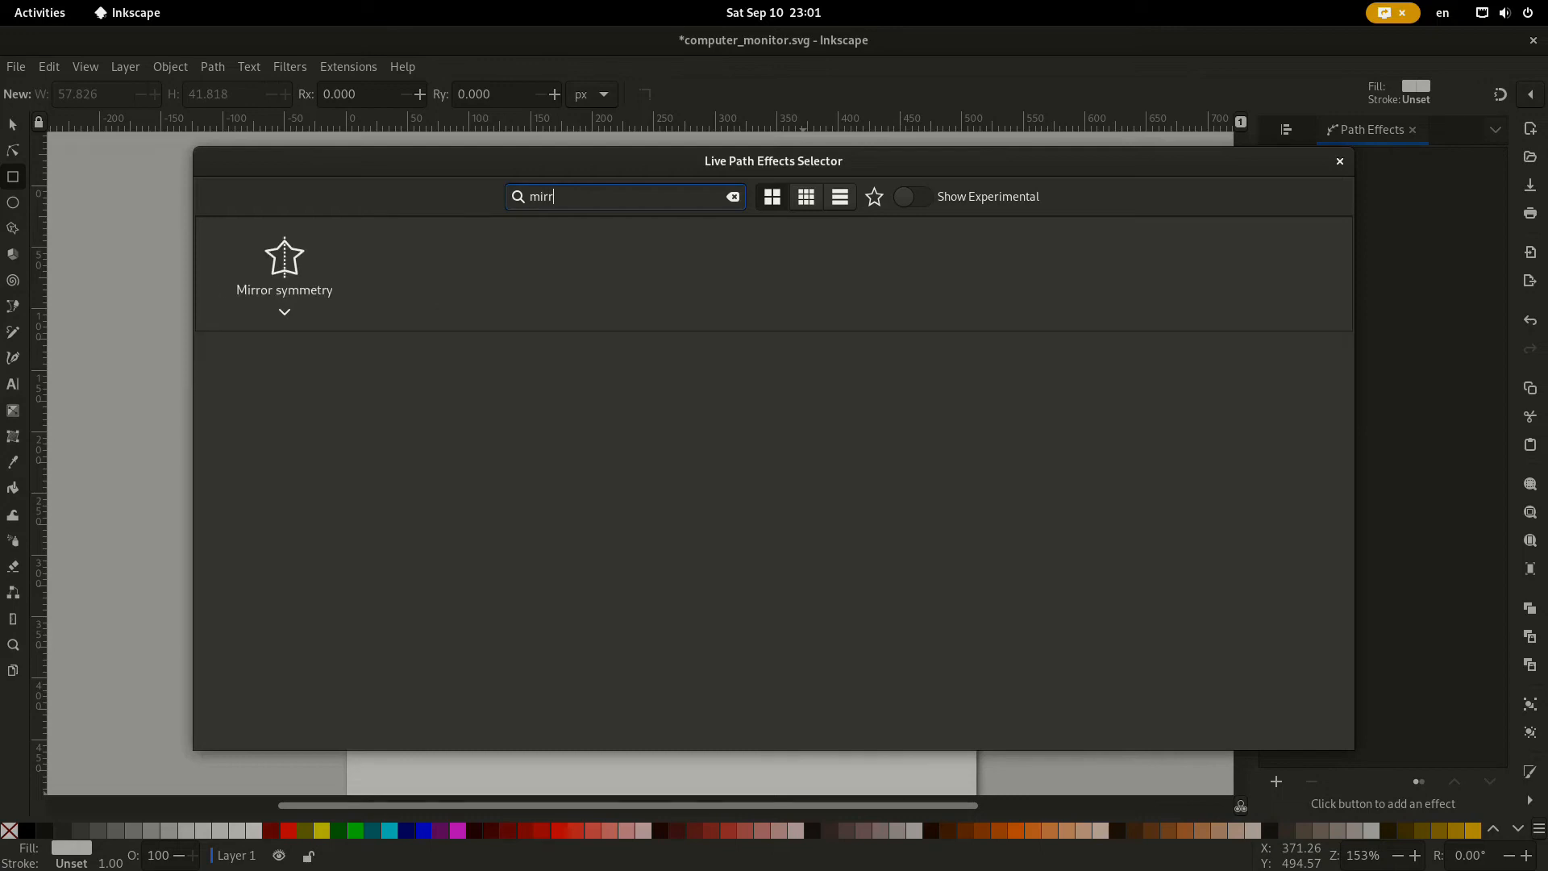
left_click(284, 259)
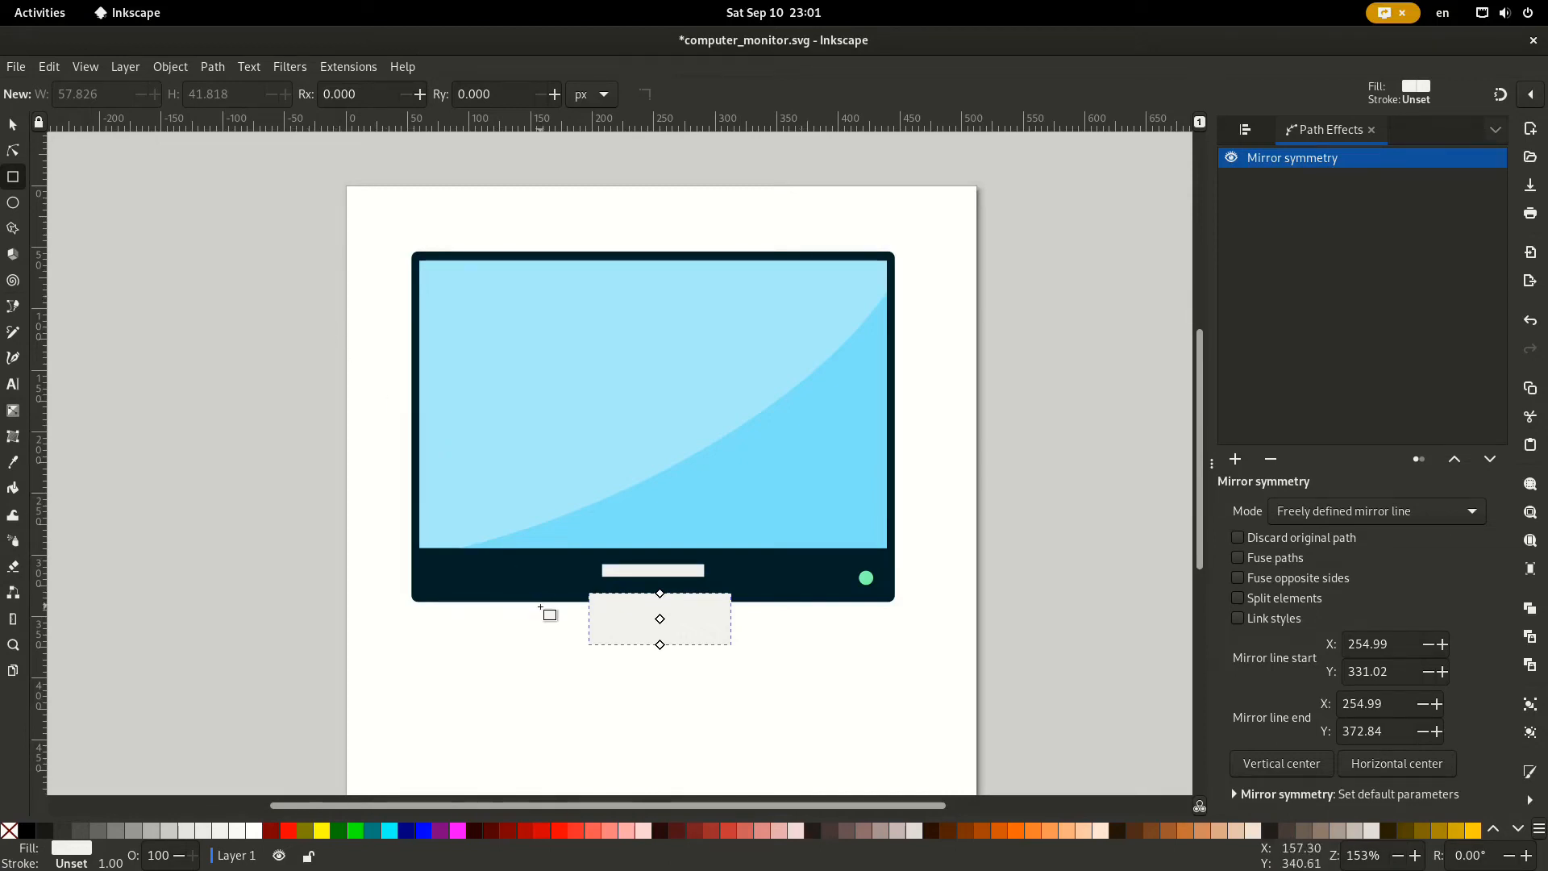
Move the neck's lower-left node outward by about 3 px and bend its left side slightly inward into a curve.
key("3")
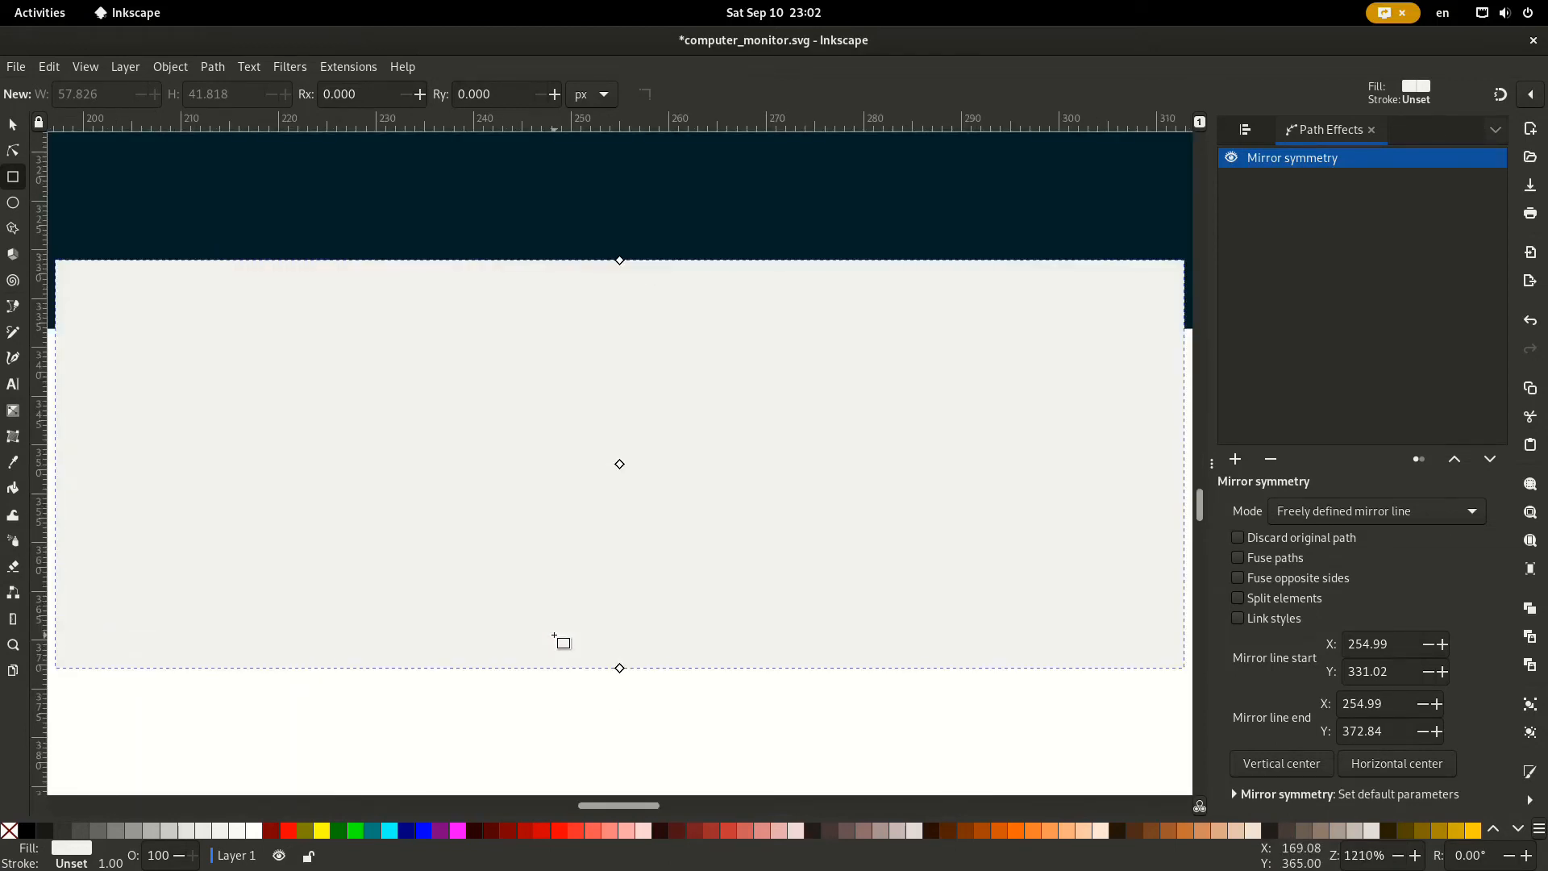
scroll(539, 586, "down", 1)
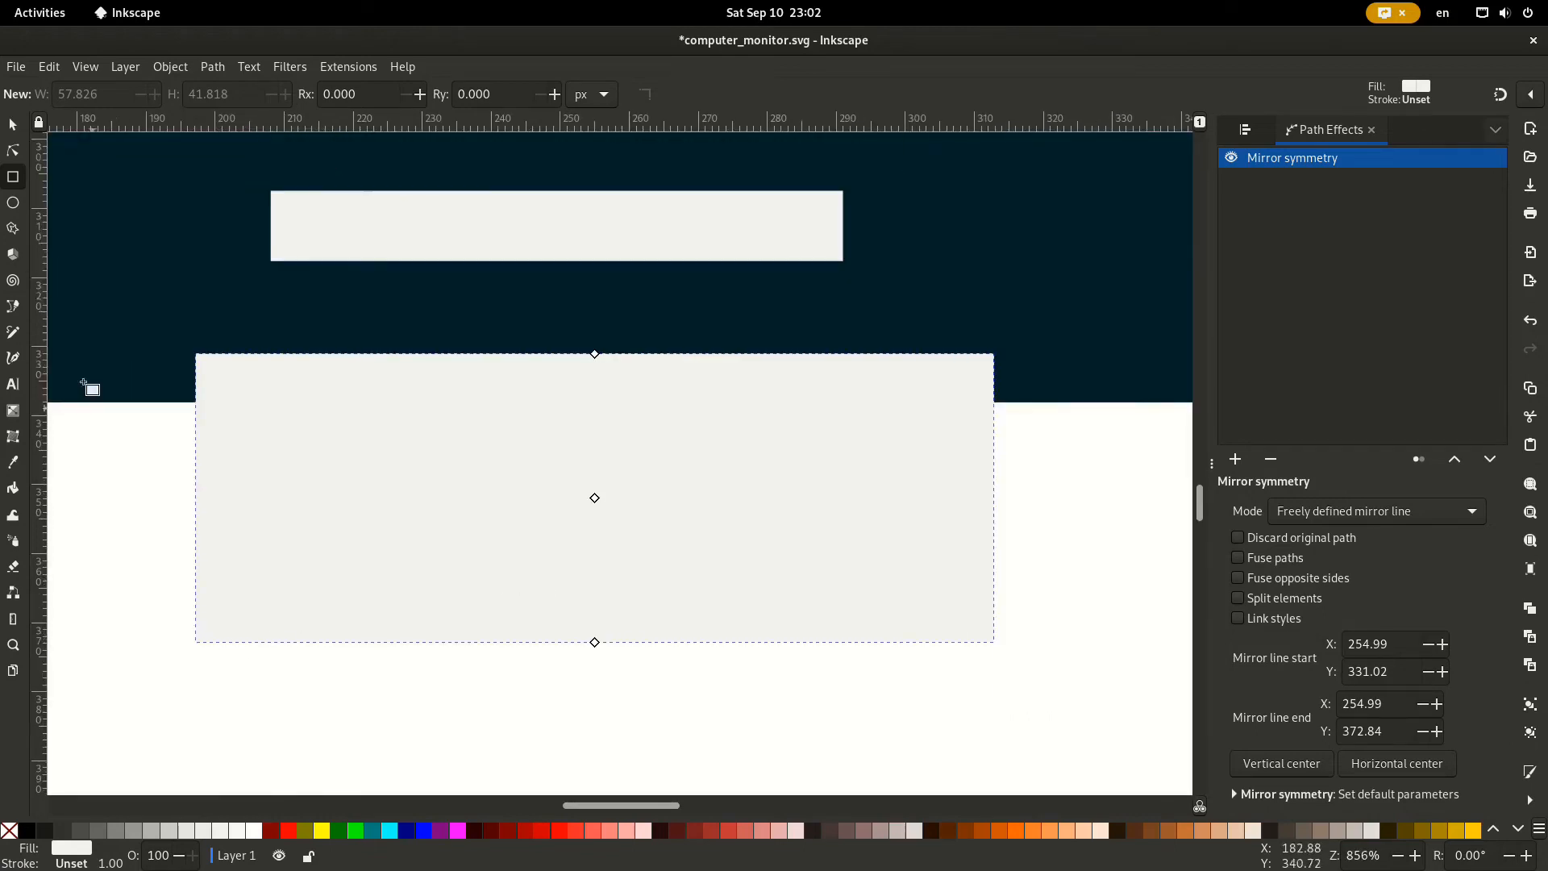
left_click(13, 151)
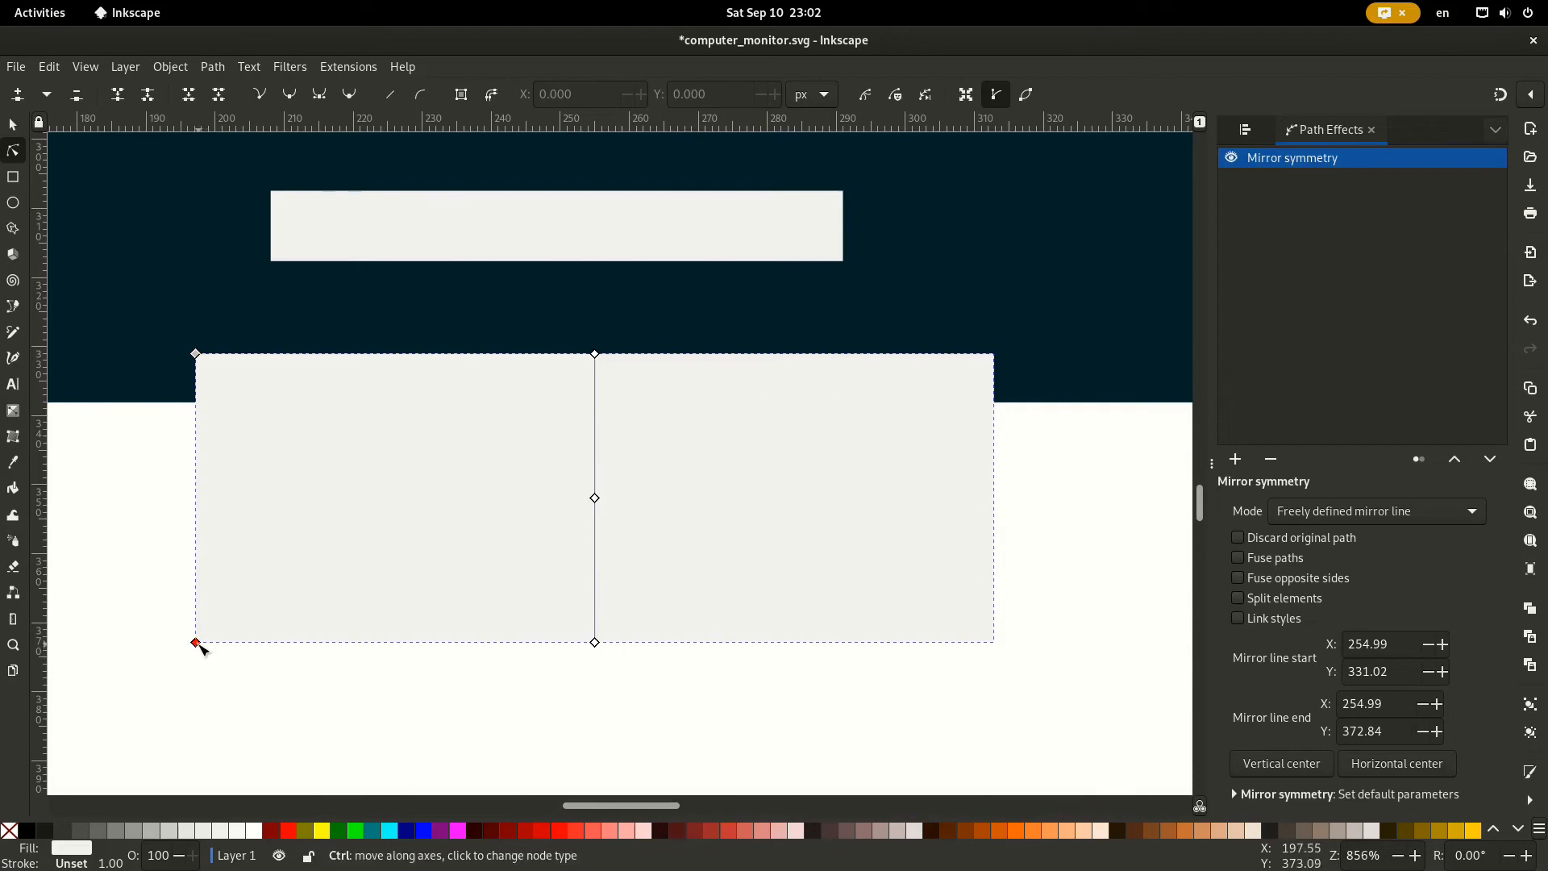
left_click_drag(199, 646, 176, 643)
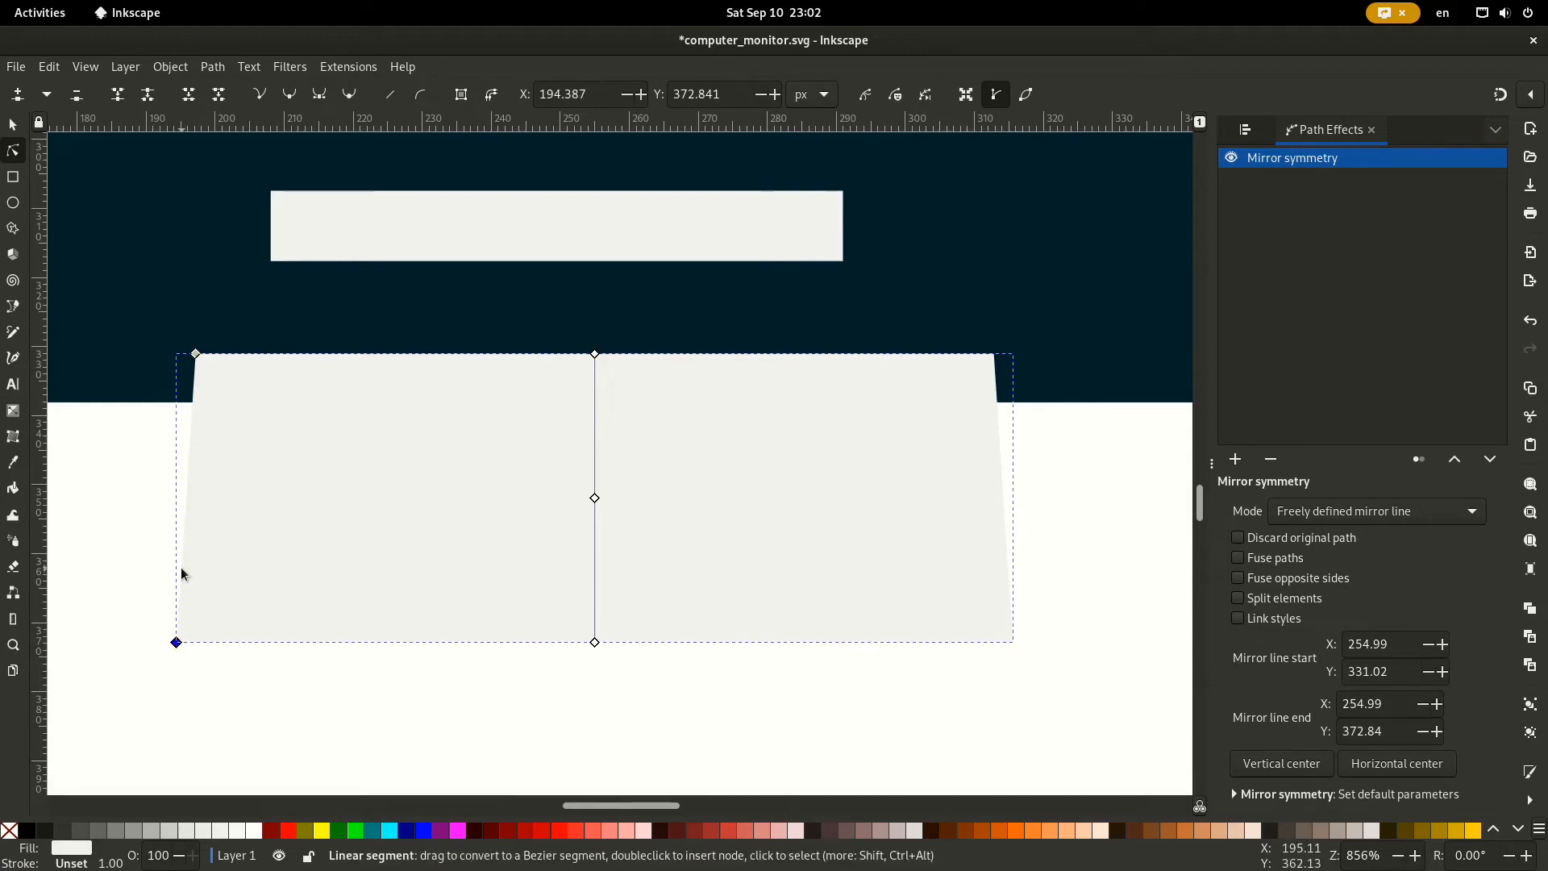
left_click_drag(183, 574, 188, 579)
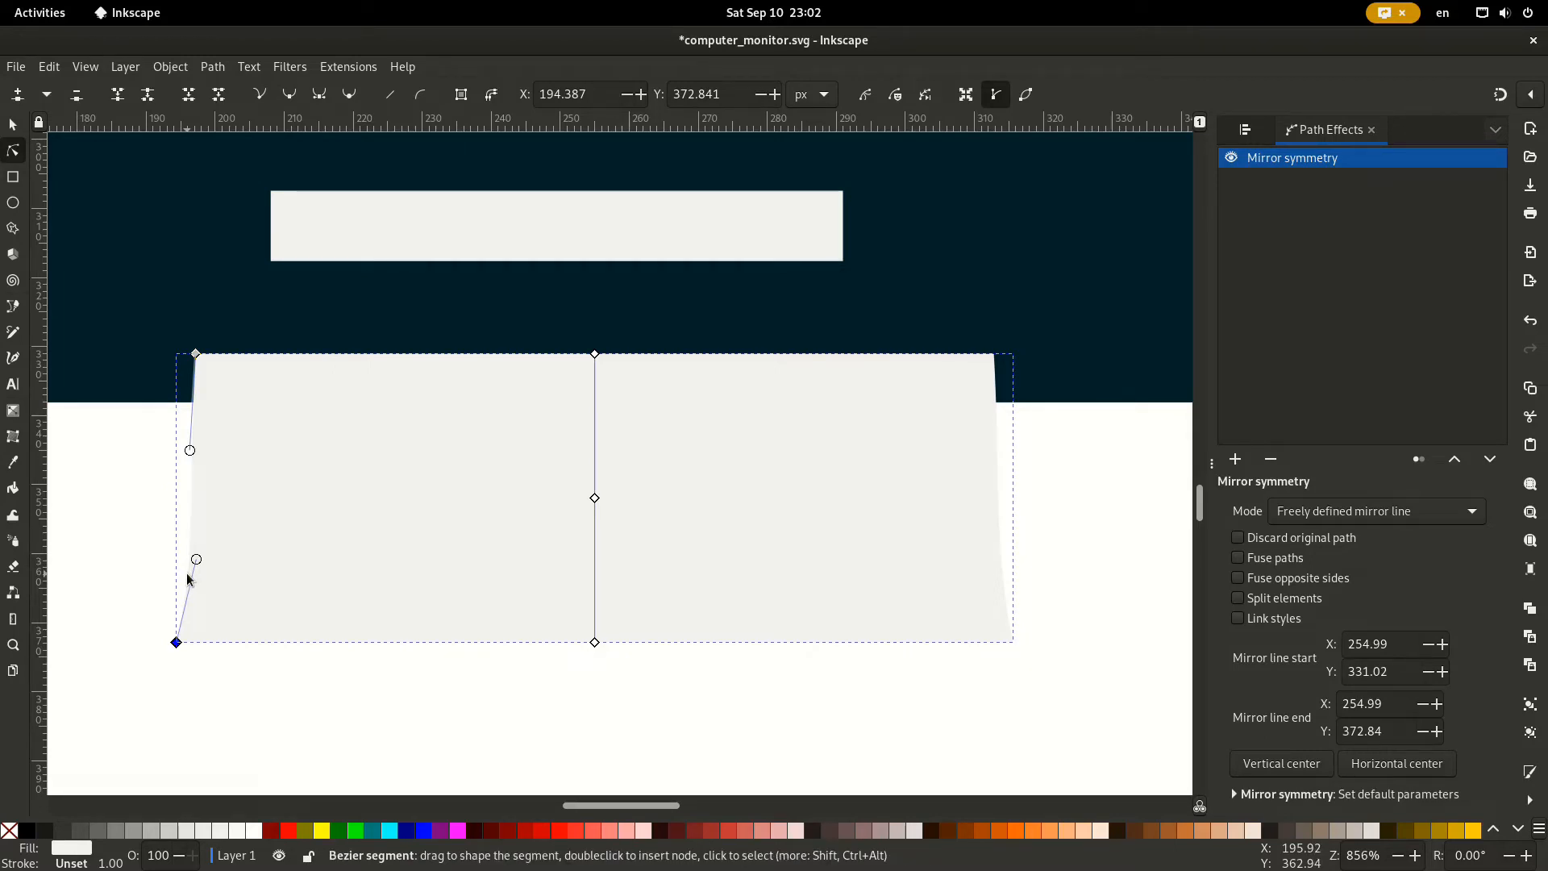
Fill the mirrored stand neck with near-black gray and place it behind the monitor frame.
scroll(311, 553, "down", 4)
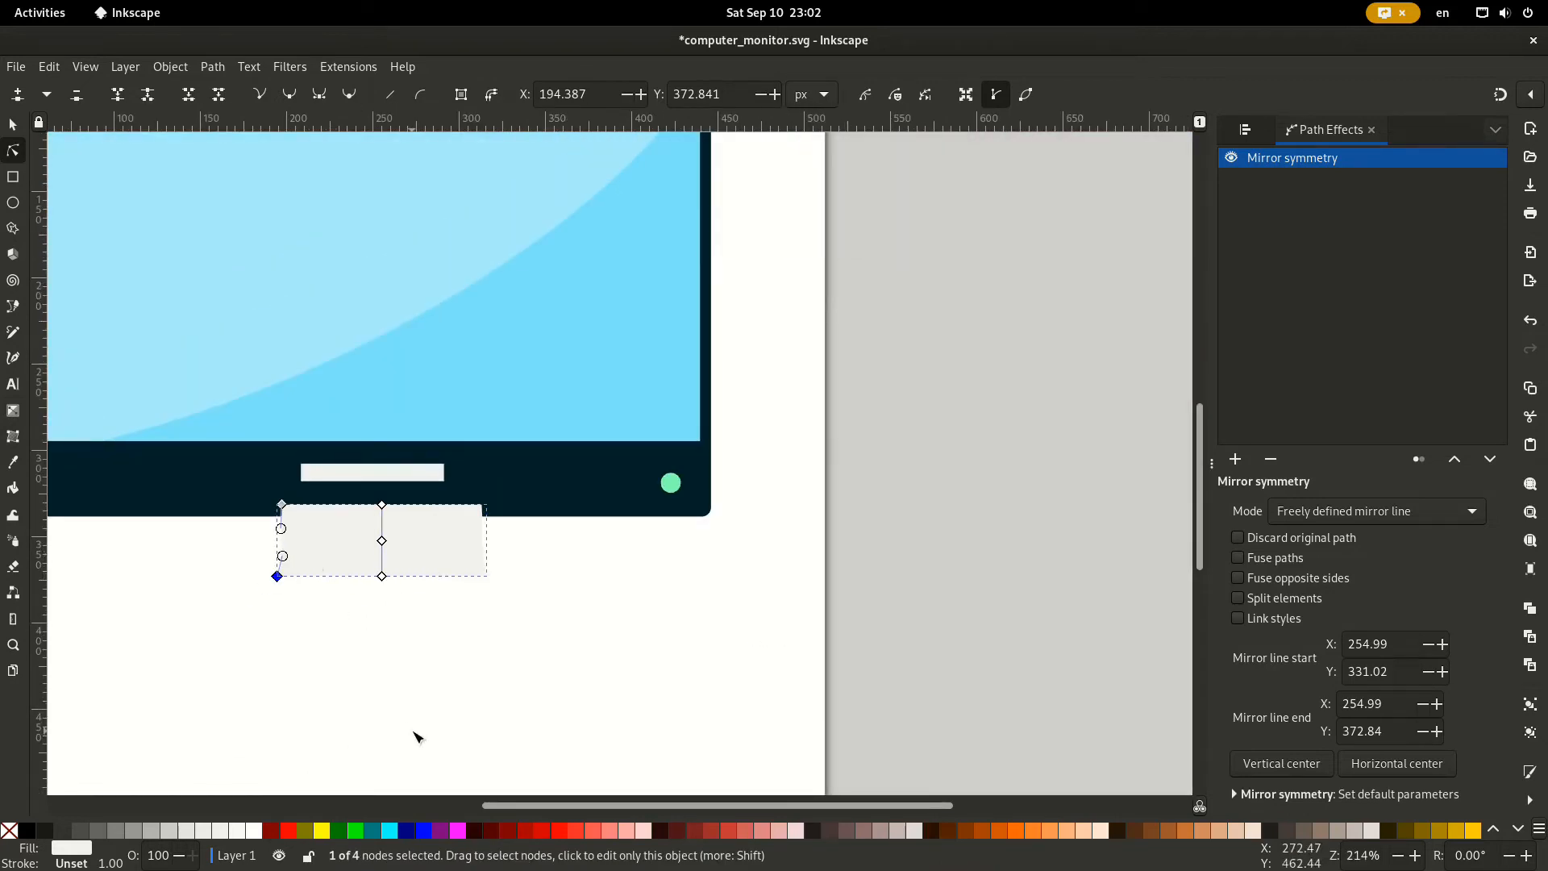
mouse_move(347, 317)
left_mouse_down()
mouse_move(477, 359)
mouse_move(505, 401)
mouse_move(546, 416)
mouse_move(582, 335)
left_mouse_up()
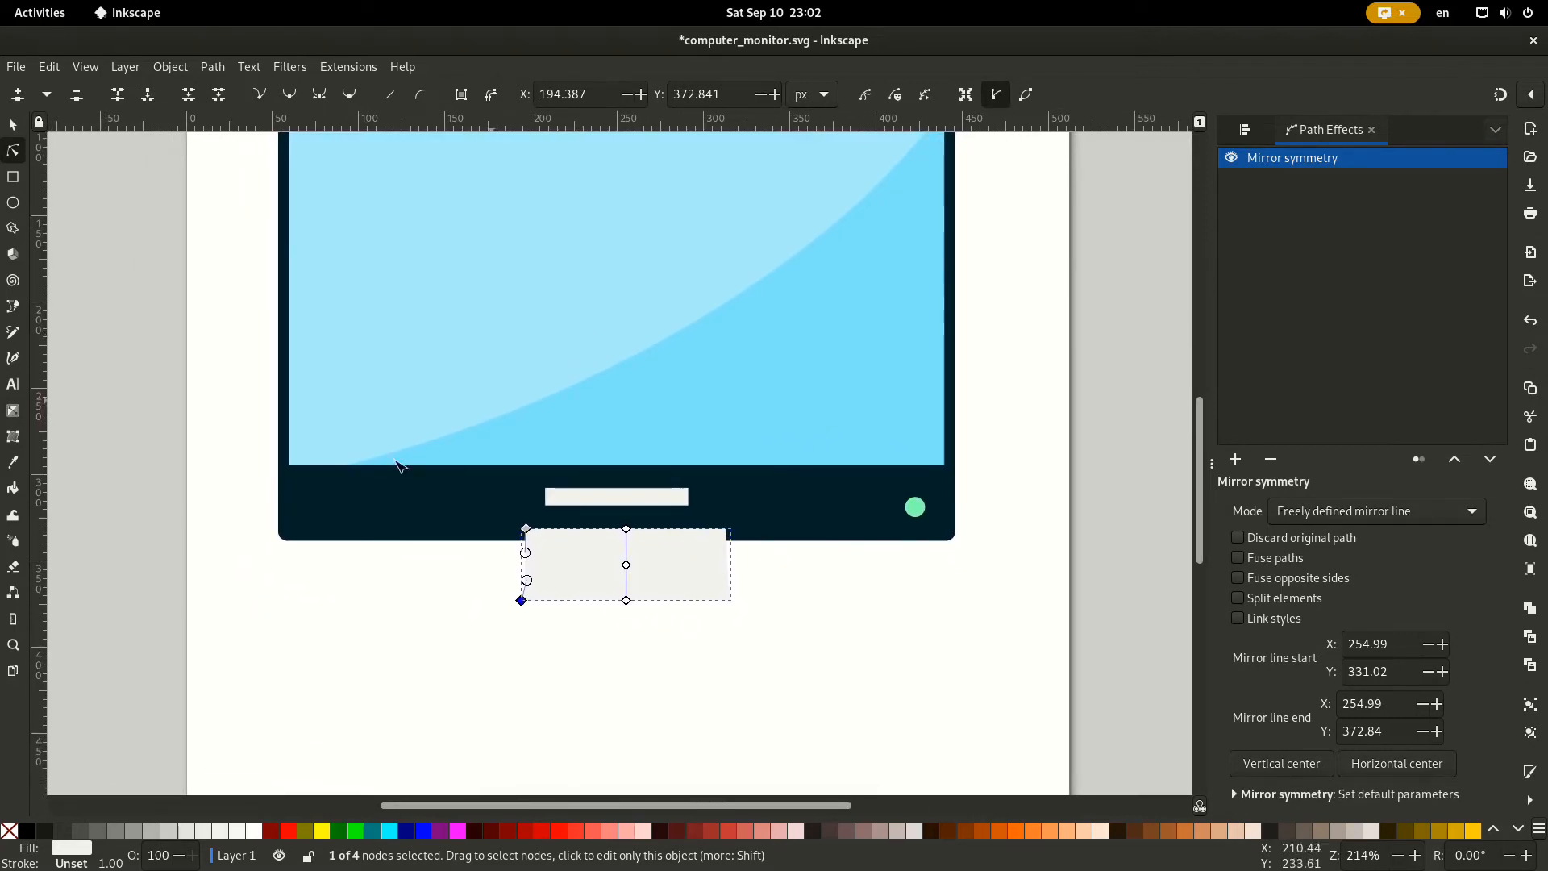
left_click(54, 832)
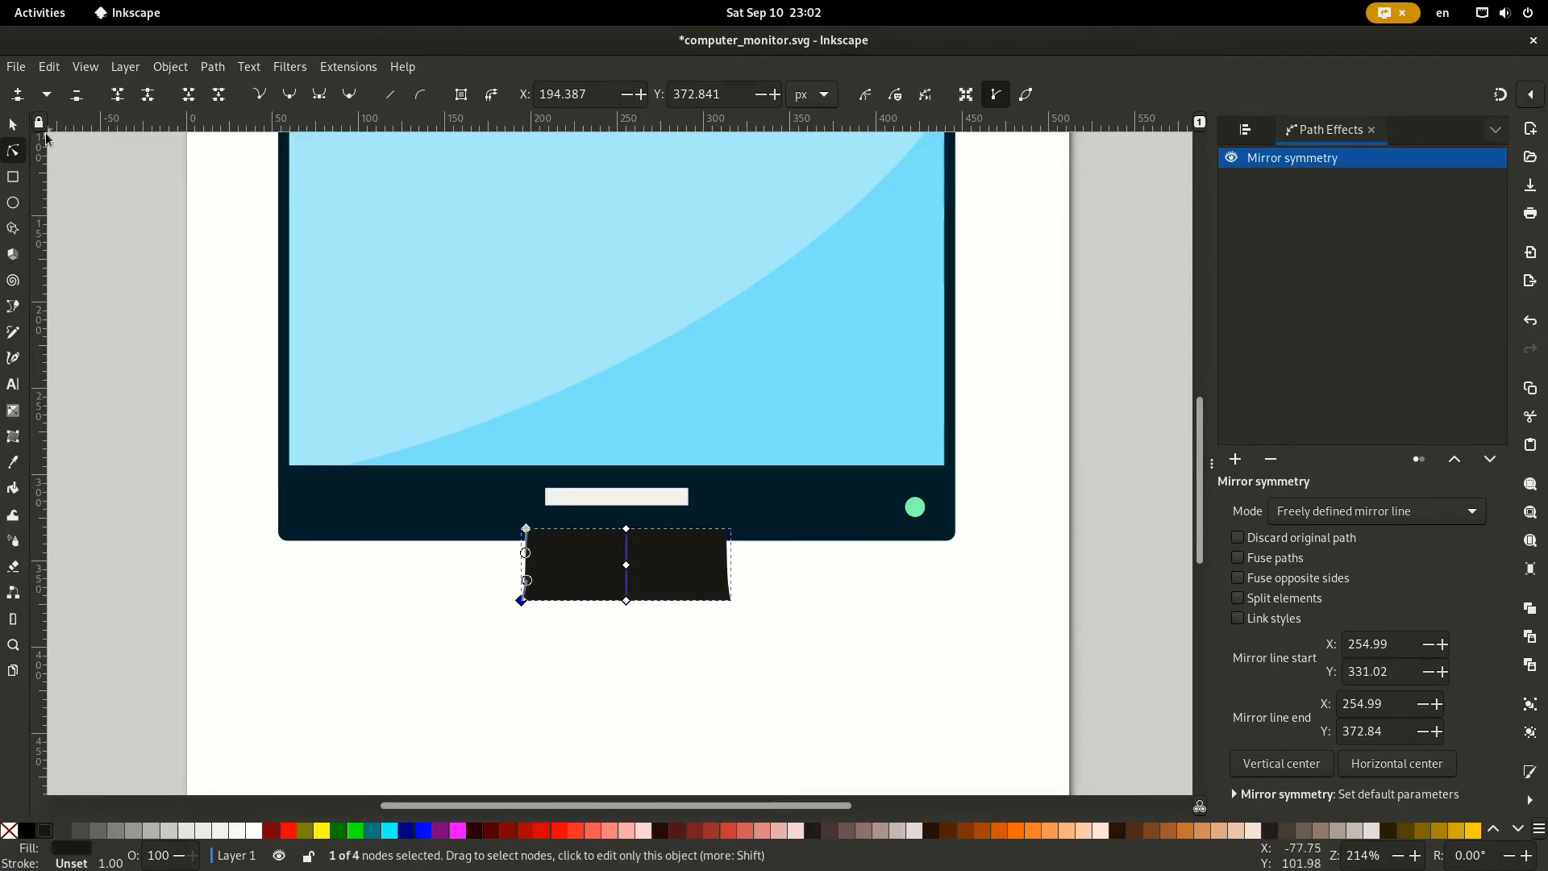
left_click(13, 125)
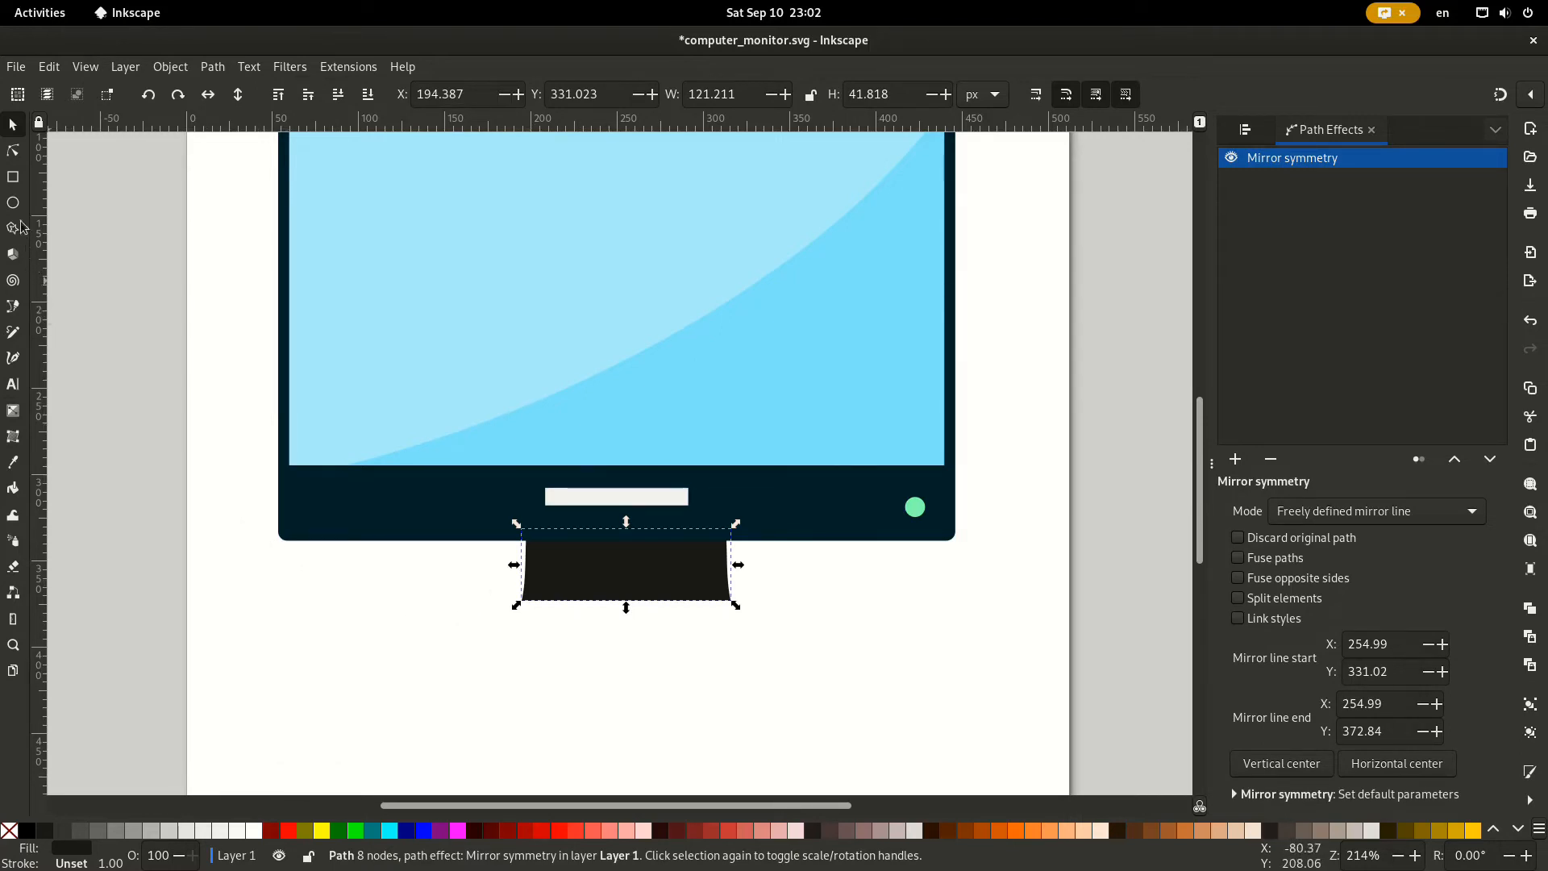
Draw a stand base rectangle about 238 × 28 px under the neck and round its corners to a radius of about 11.9 px.
left_click(13, 179)
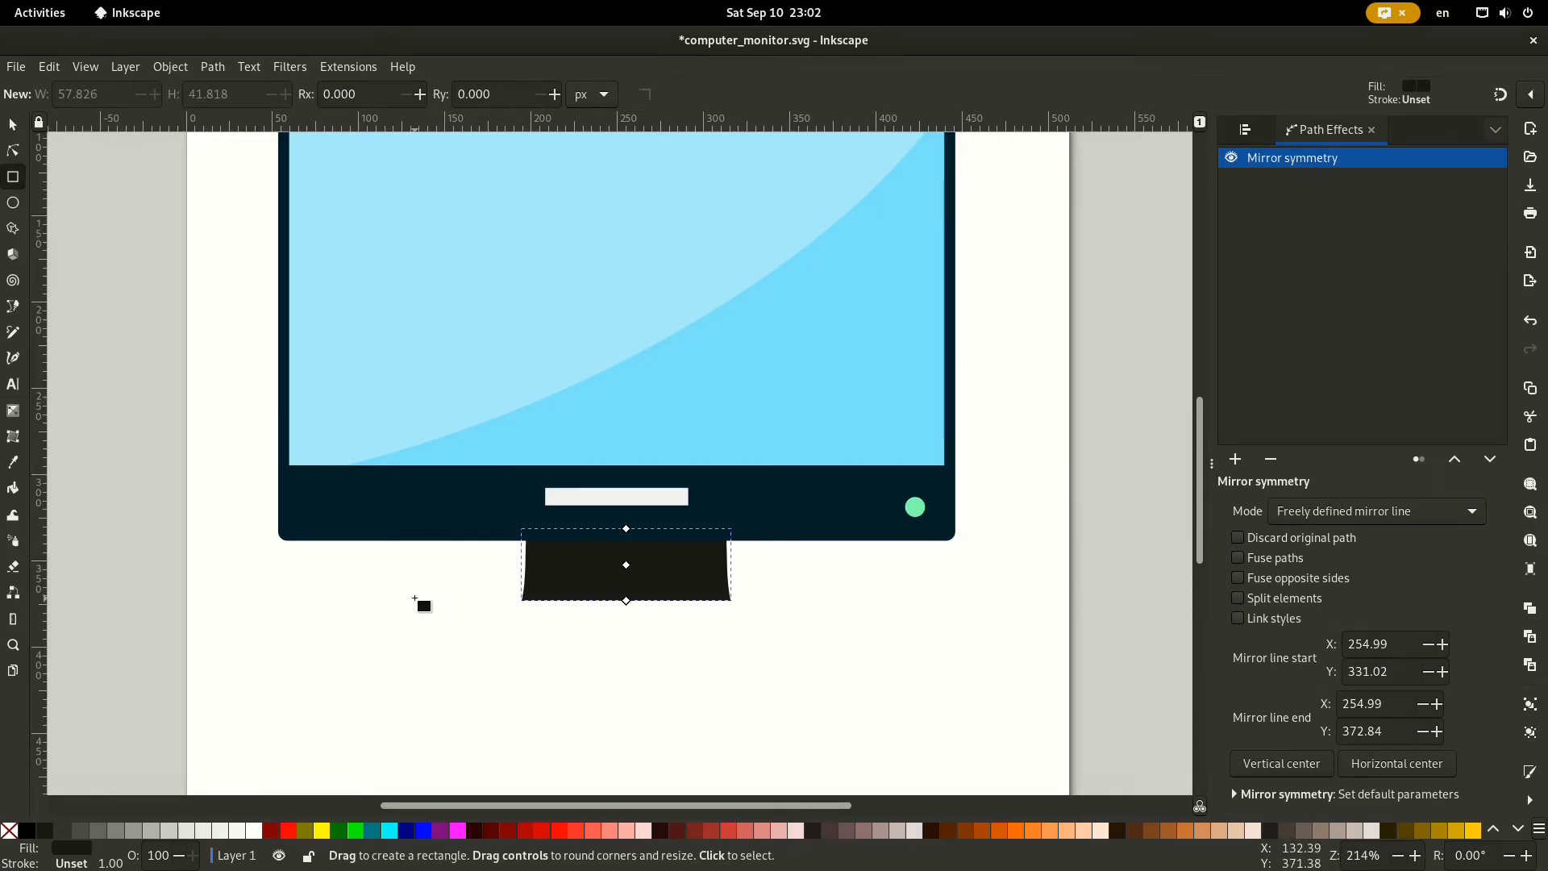
left_click_drag(415, 599, 825, 646)
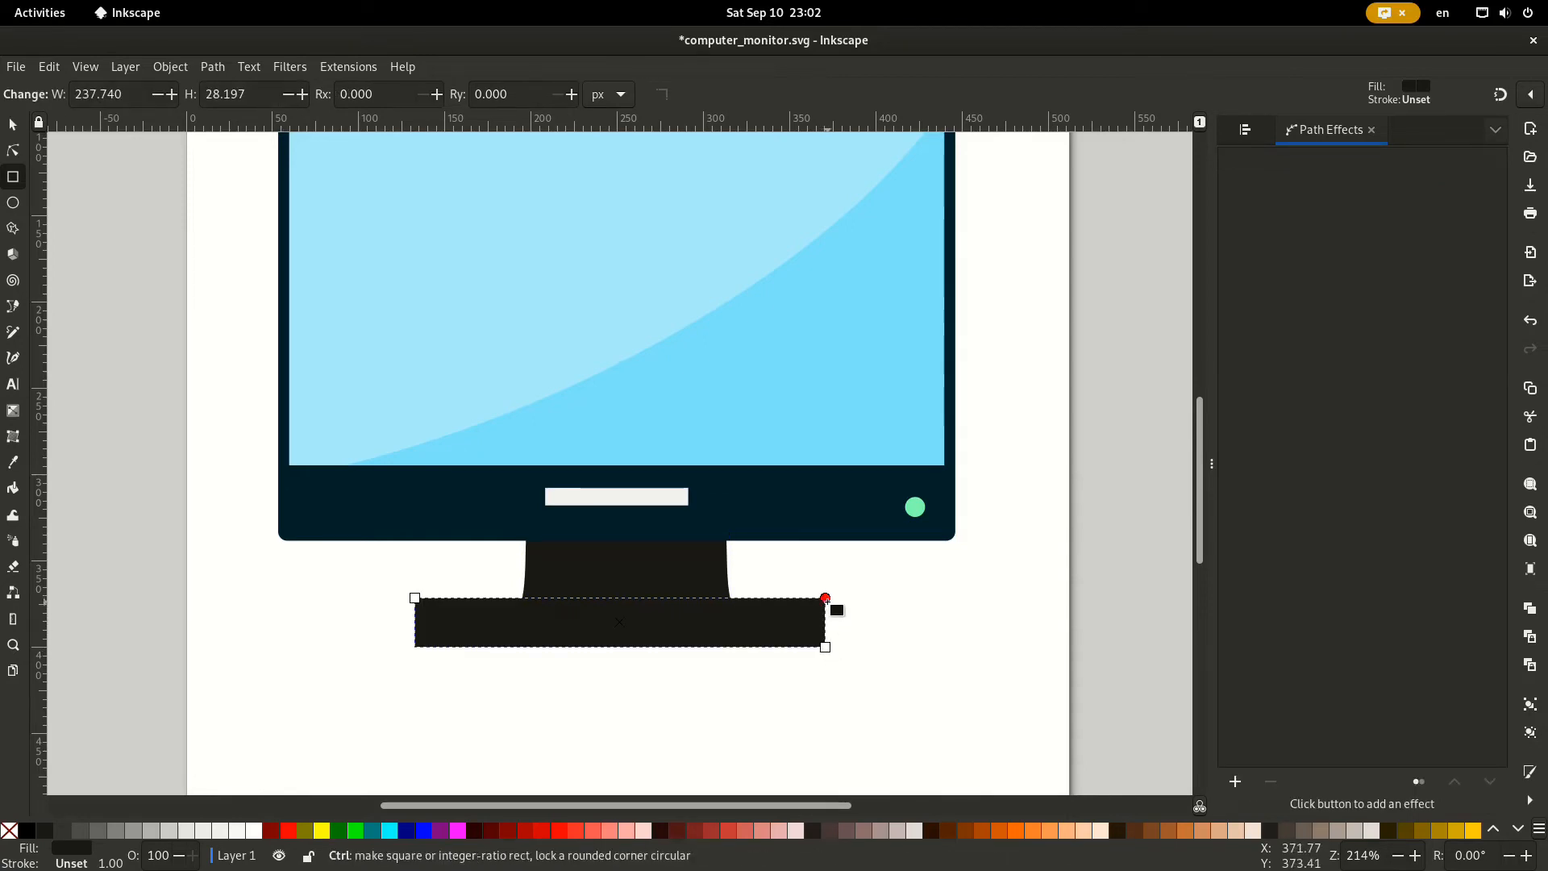
left_click_drag(830, 607, 830, 625)
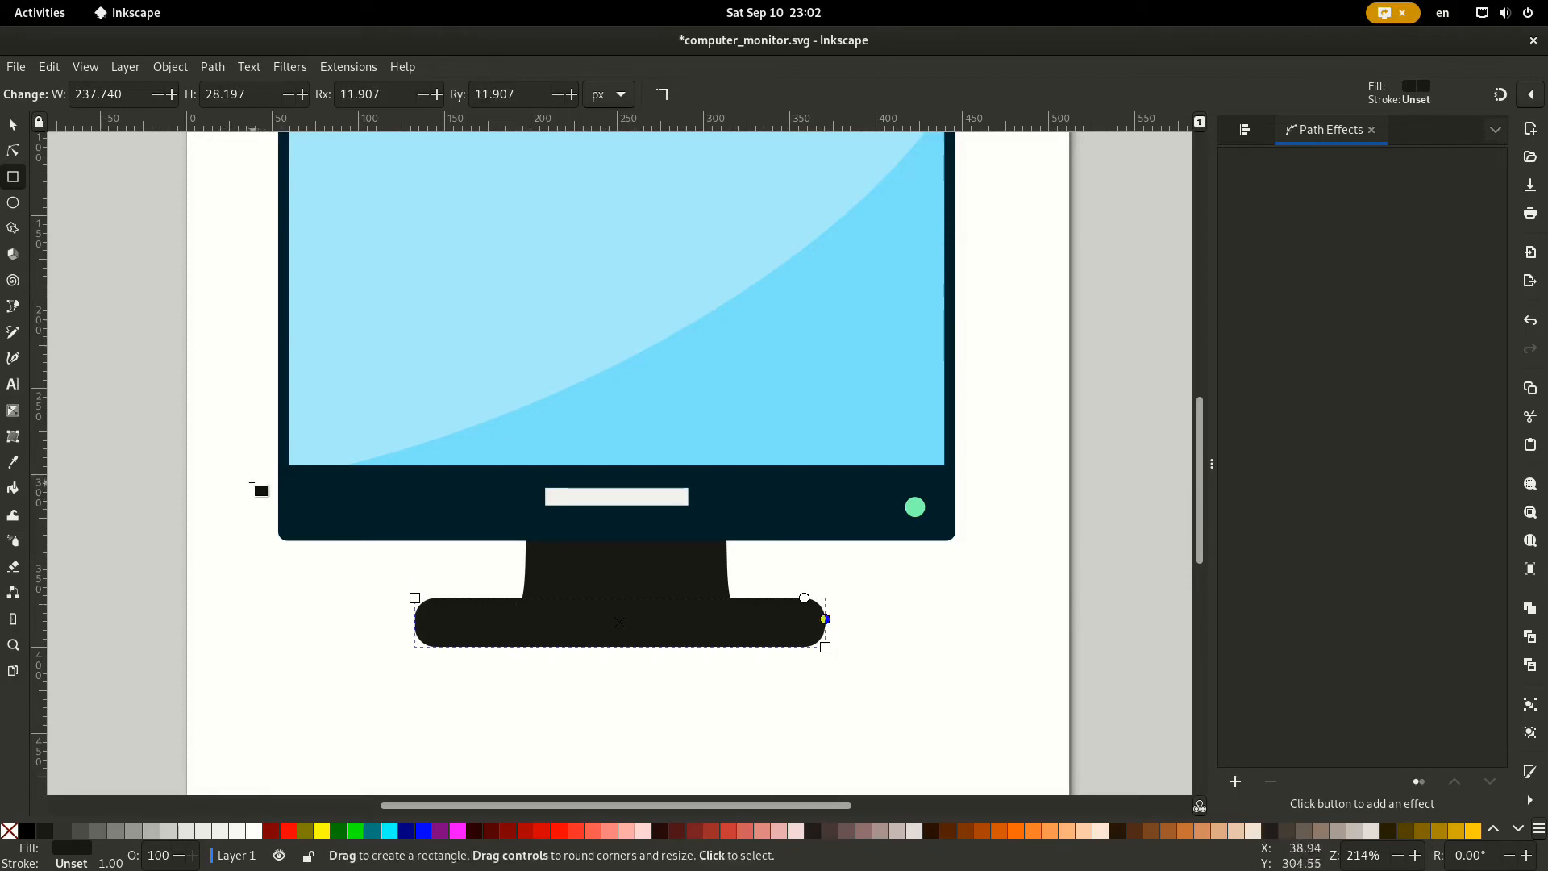
Duplicate the rounded stand base in place and make the copy's corners sharp.
left_click(12, 125)
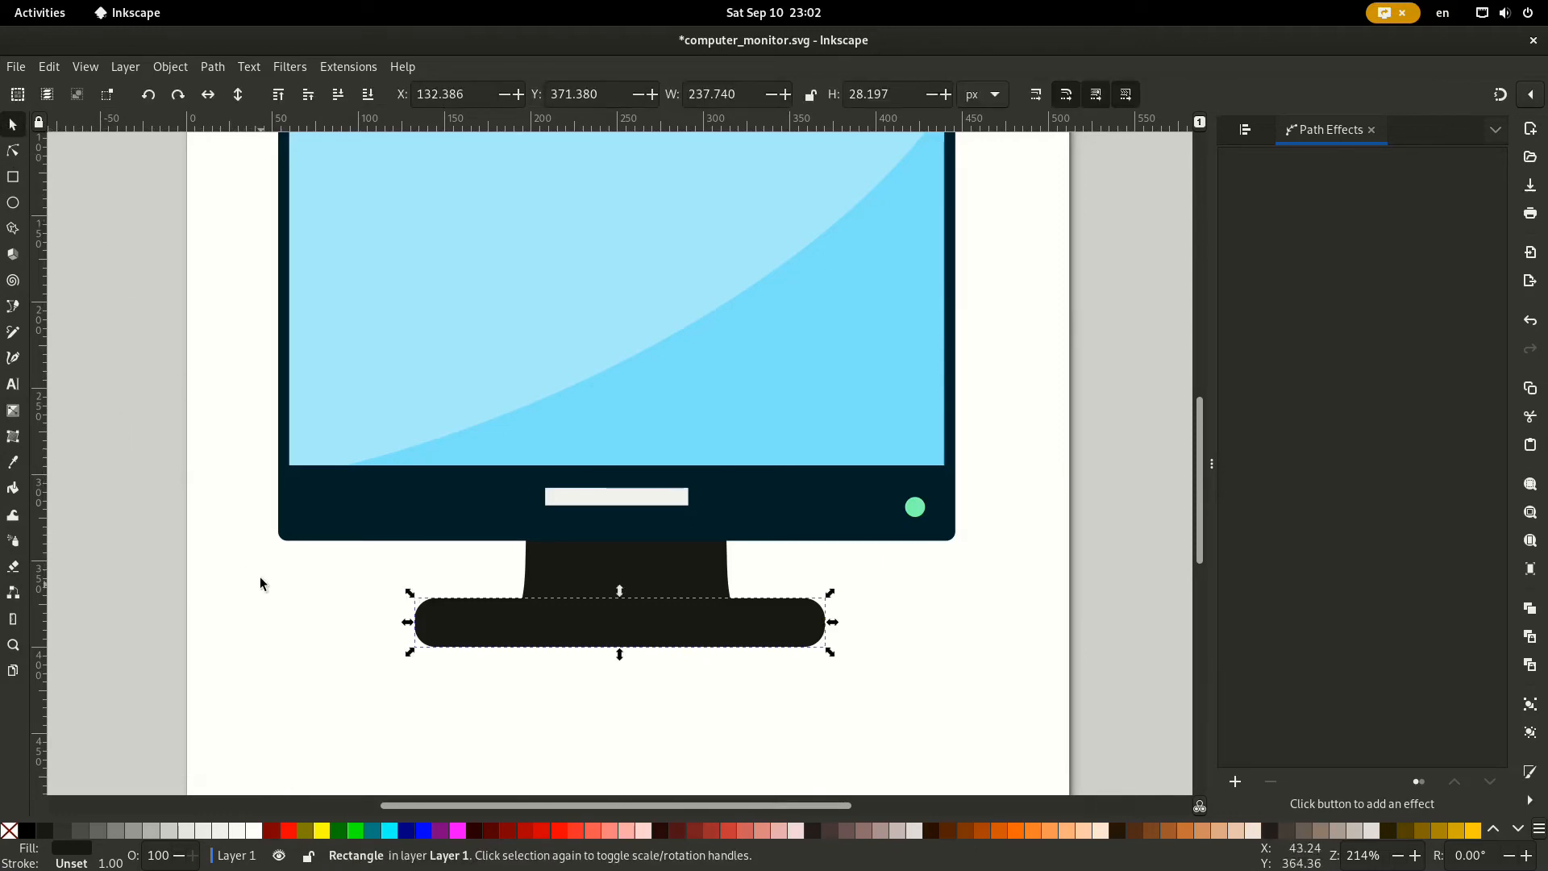
left_click(49, 67)
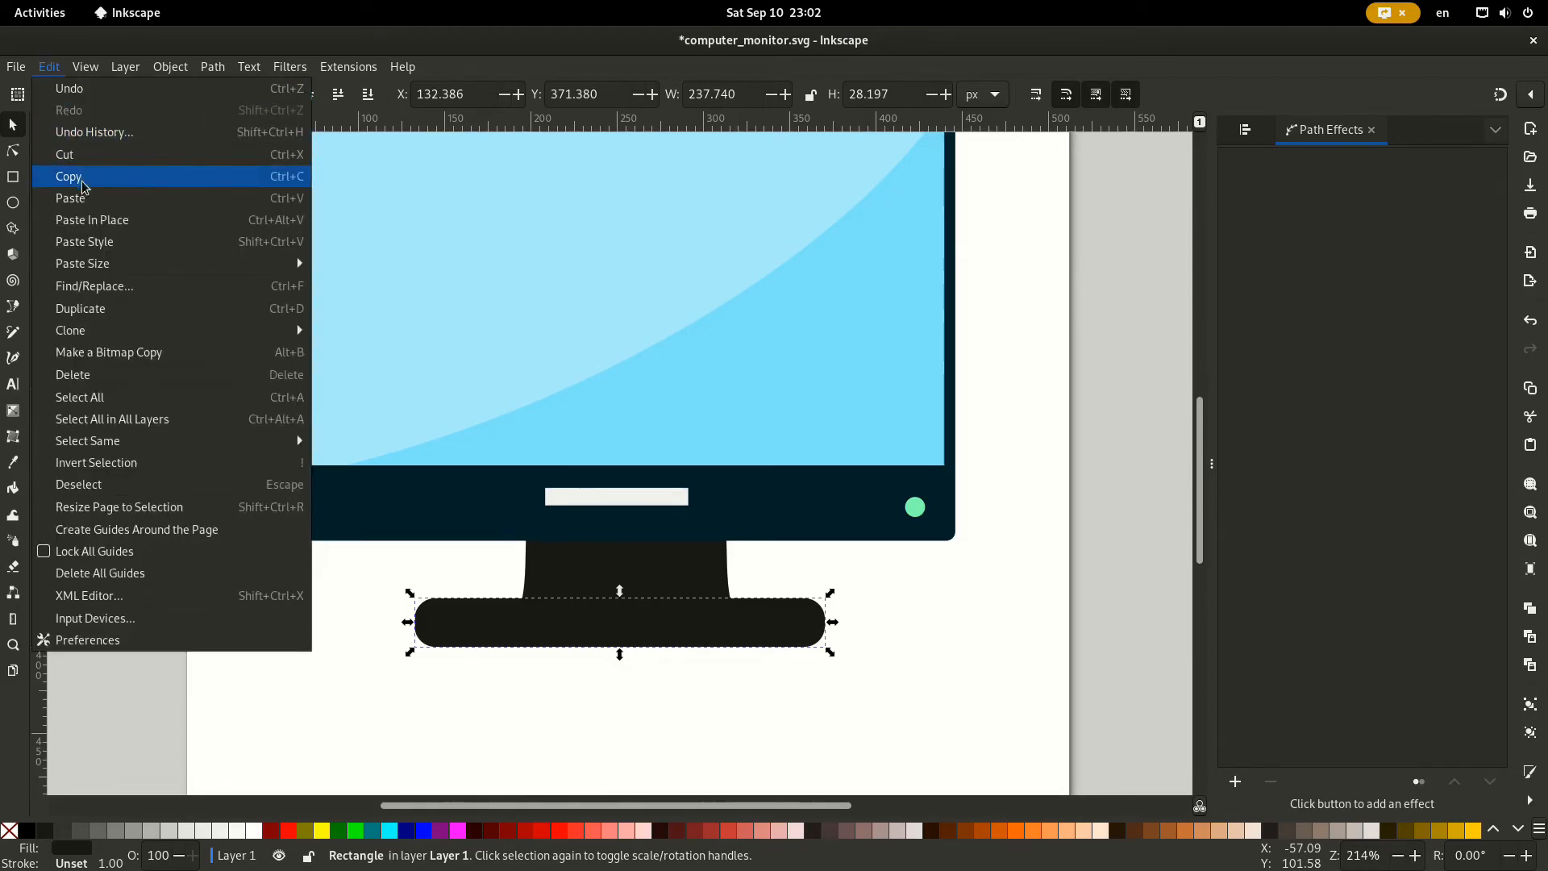
left_click(92, 312)
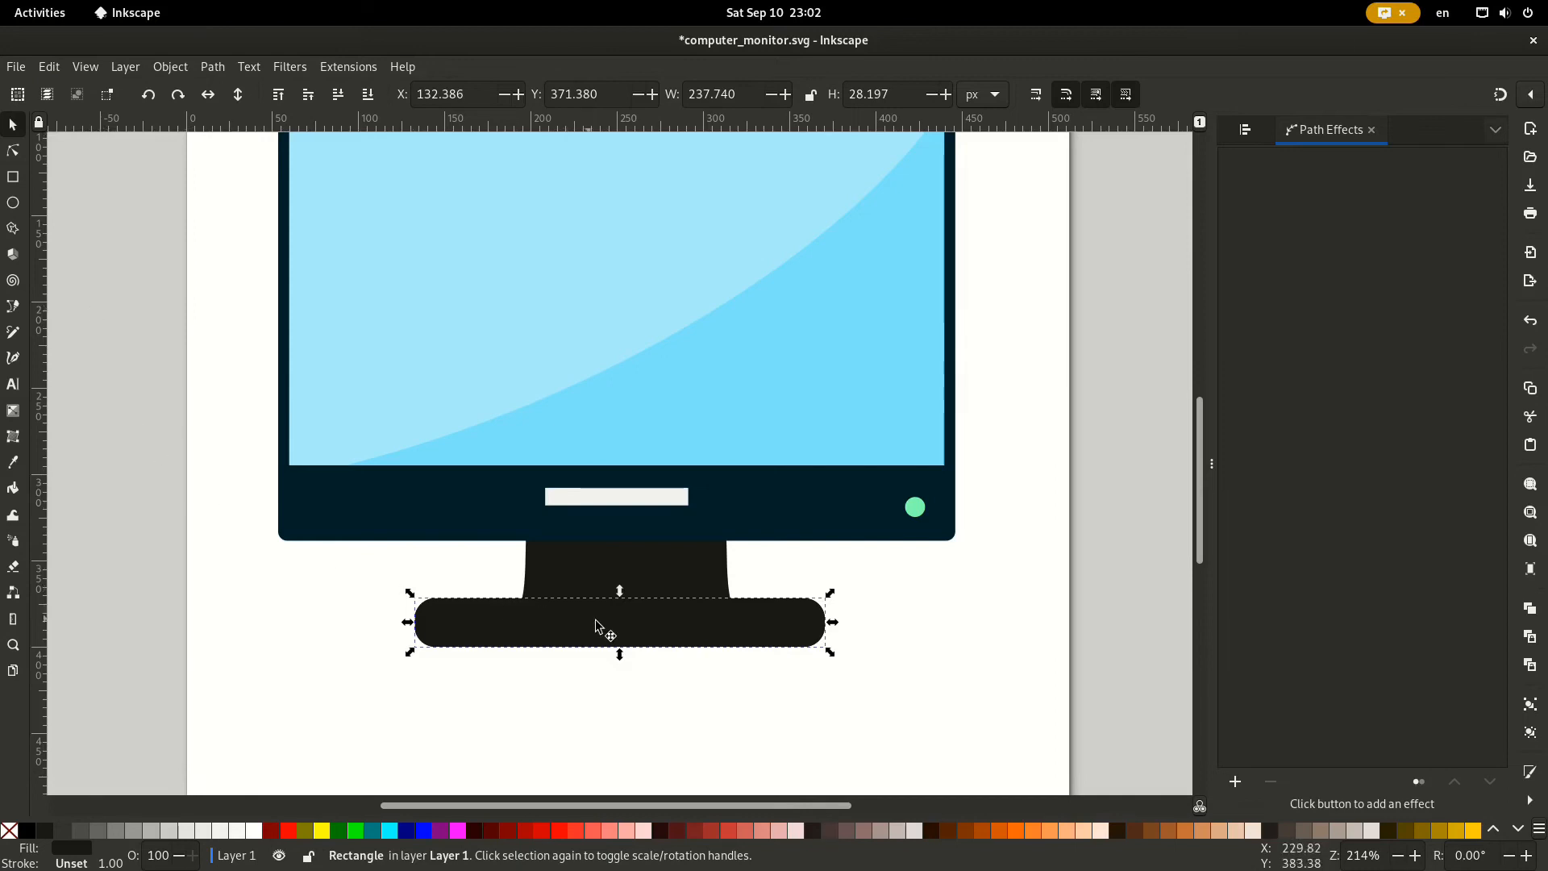
left_click(682, 722)
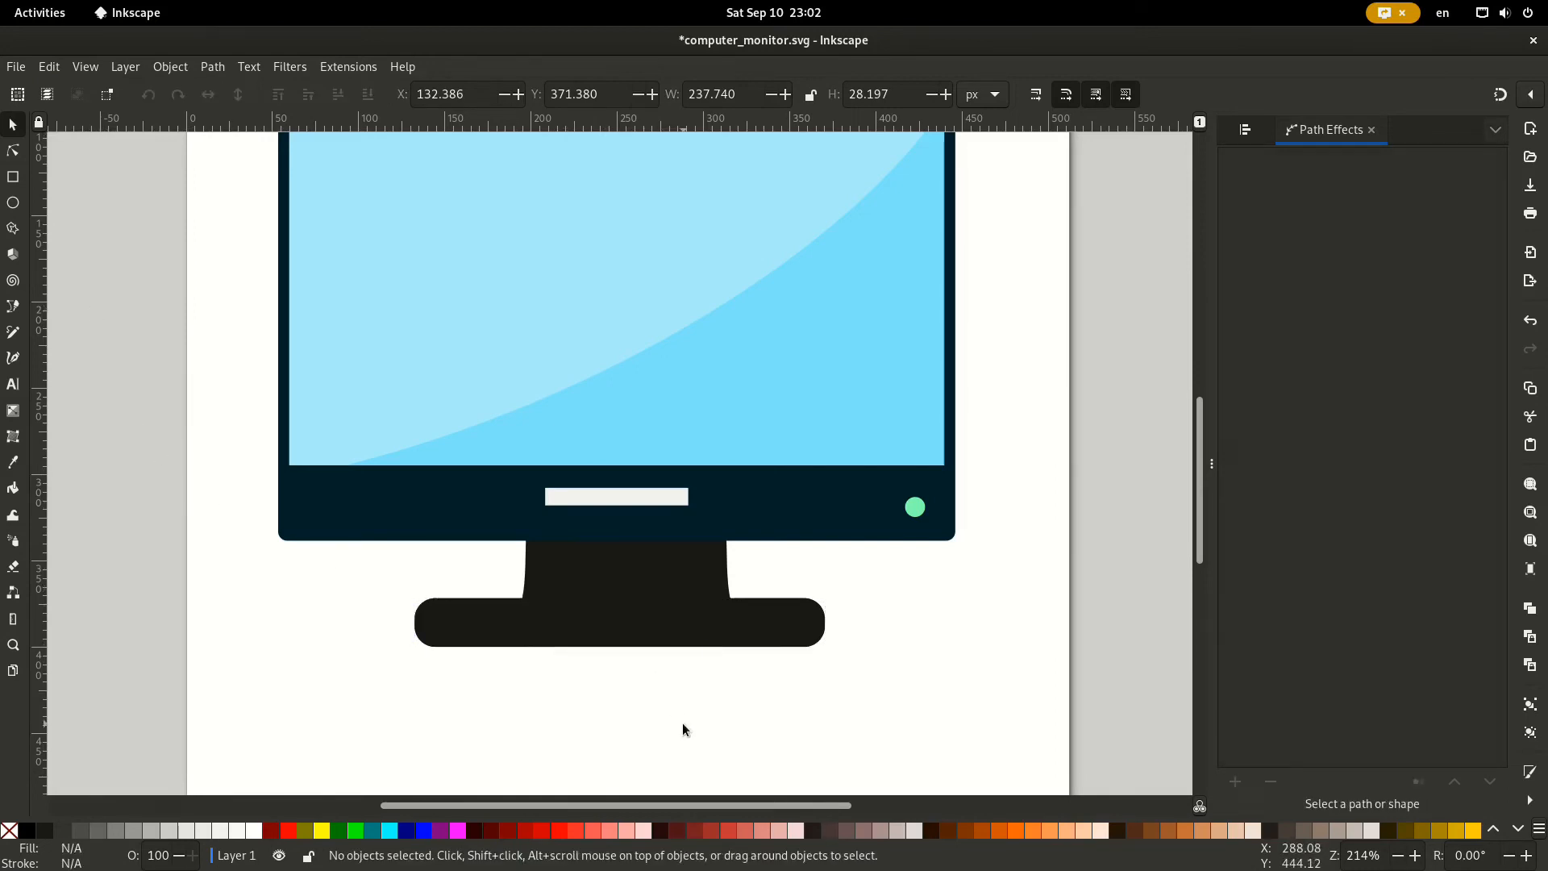
left_click(685, 636)
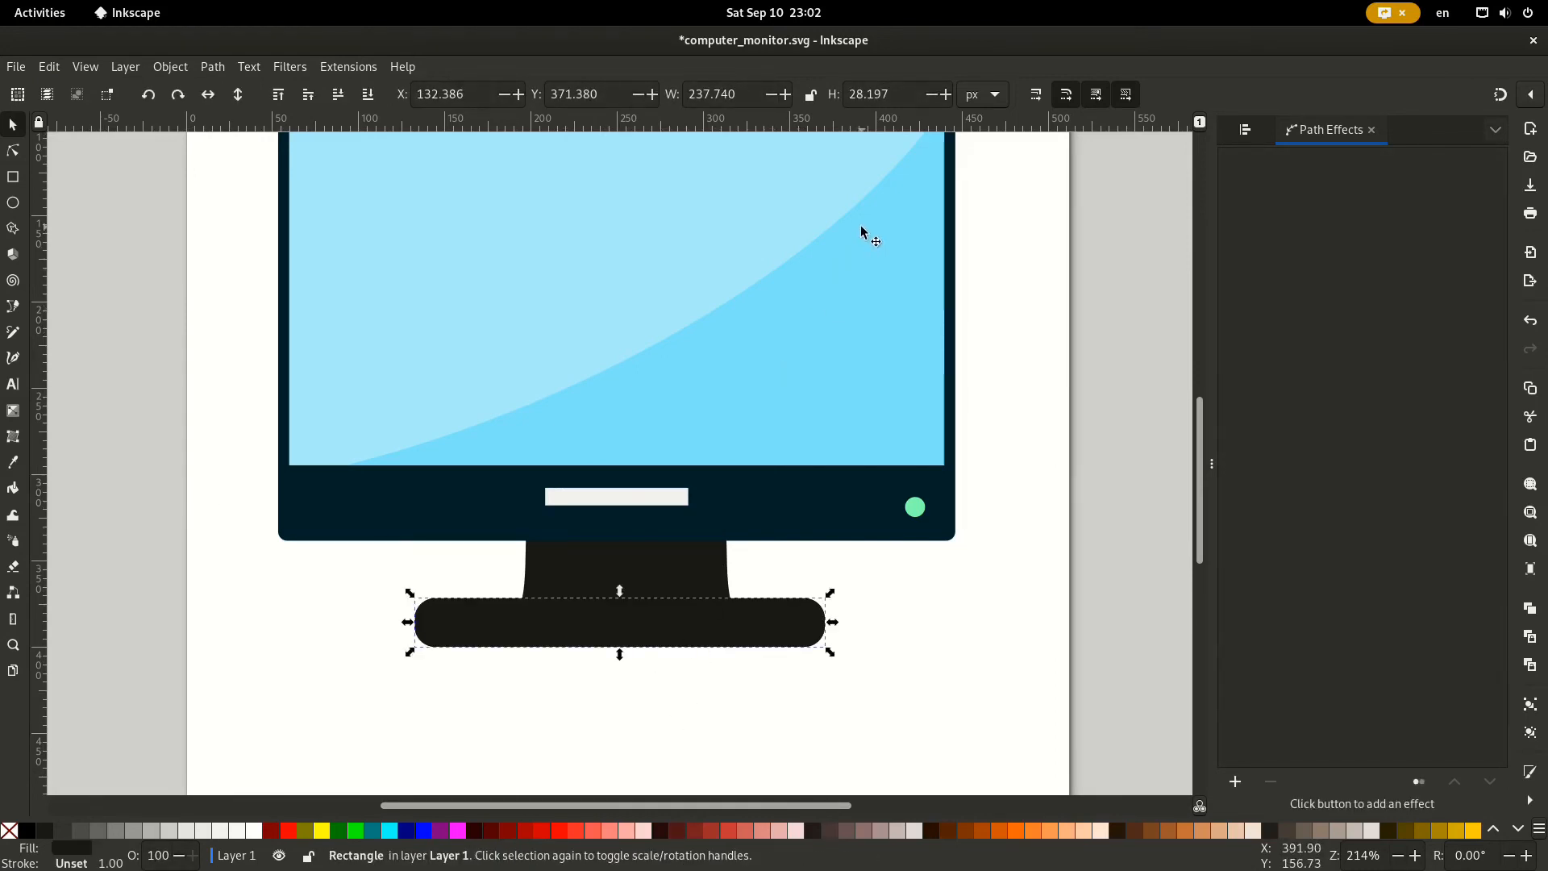
left_click(13, 176)
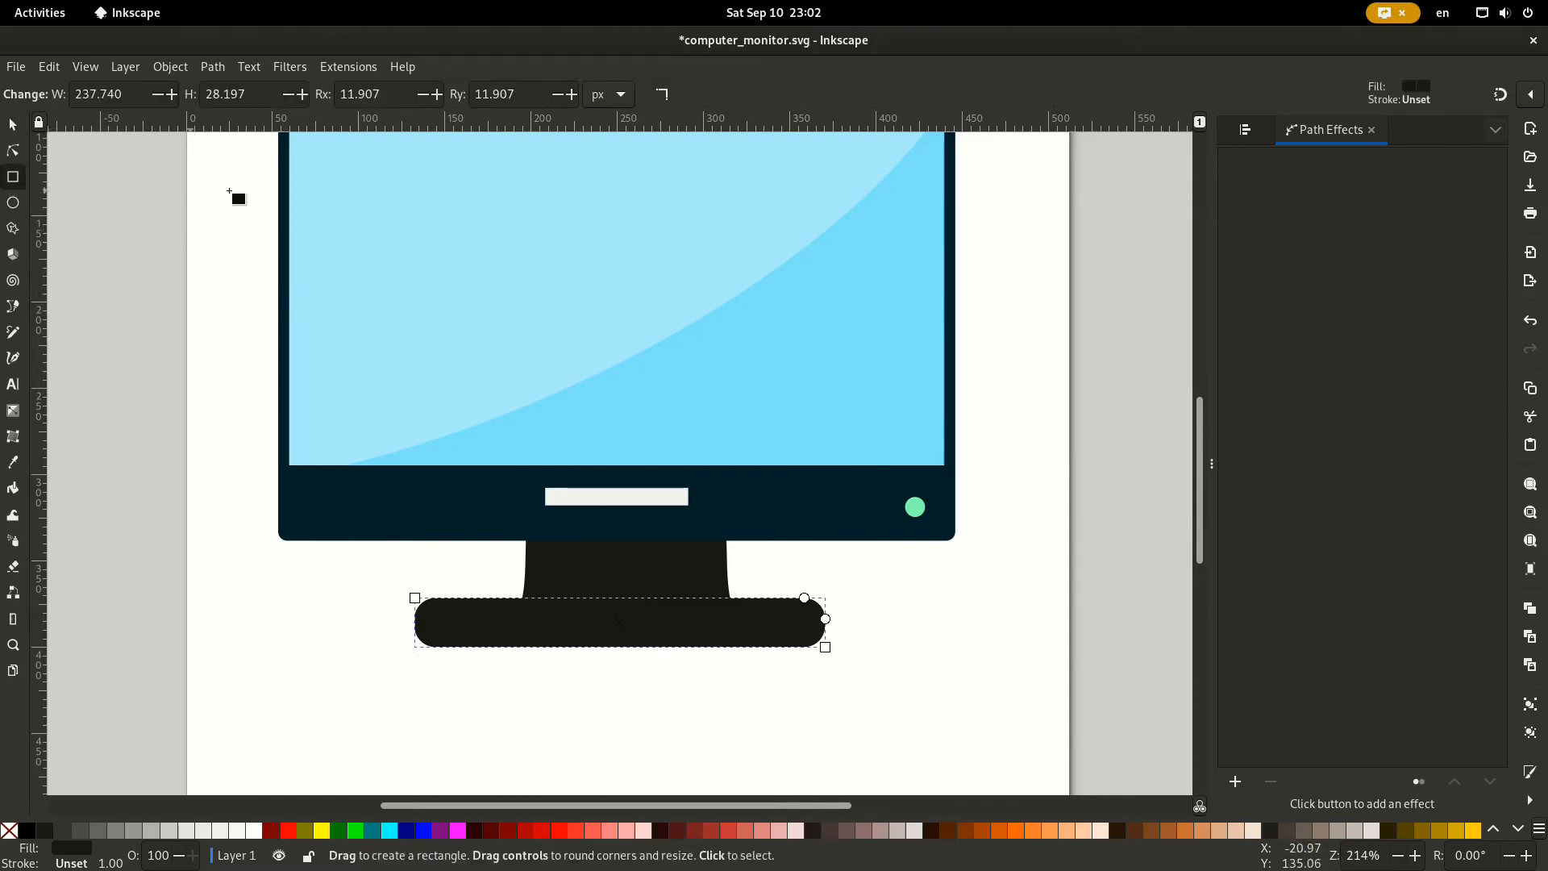
left_click(664, 98)
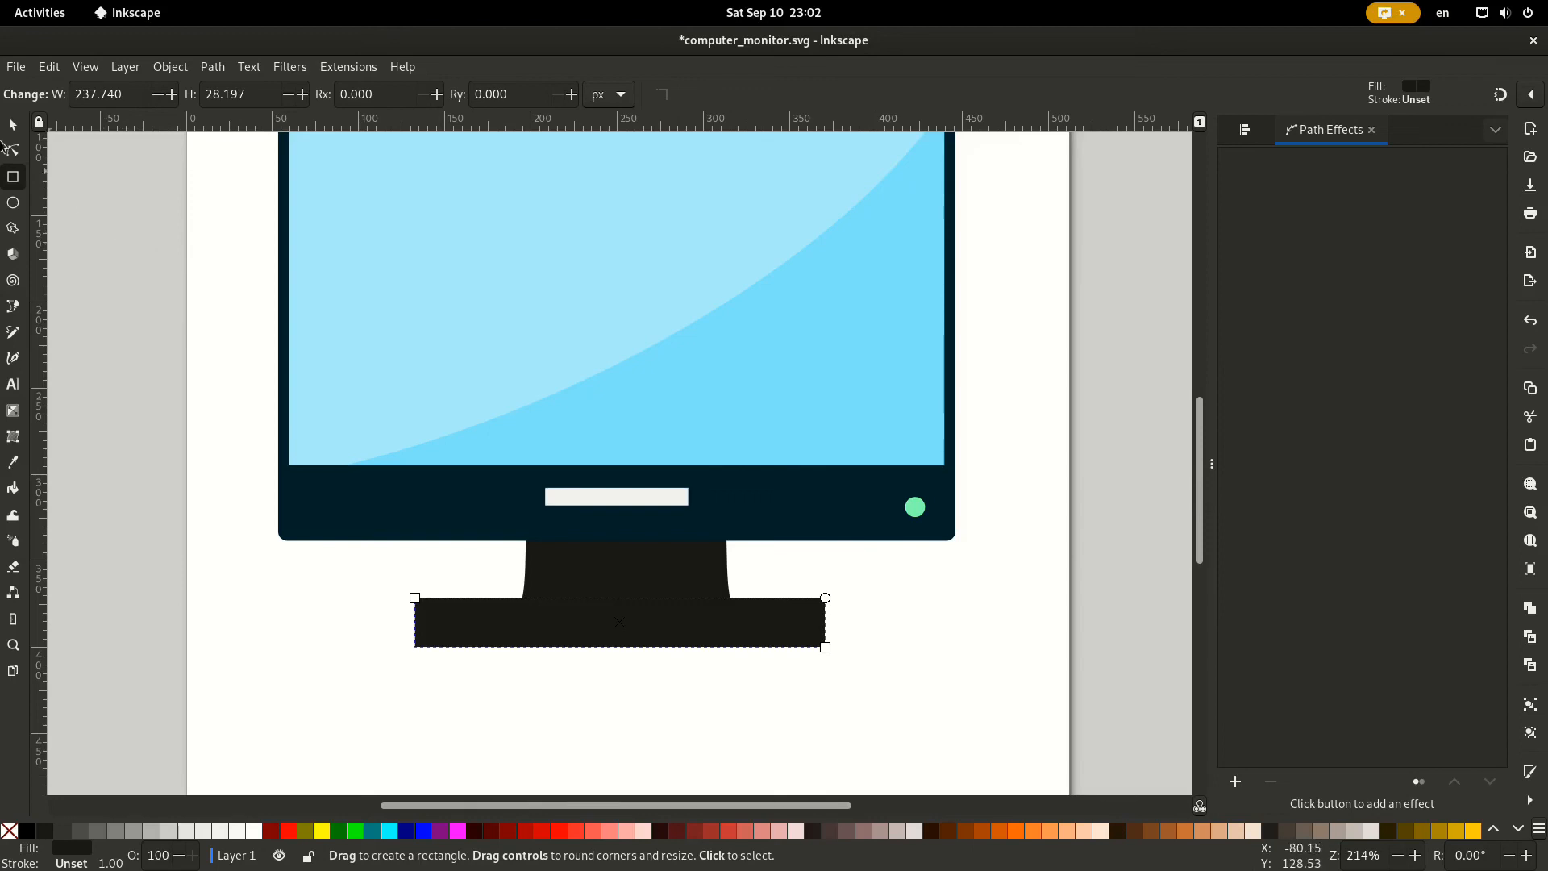
Shrink the sharp-cornered copy from its top edge to about 14.6 px high and unite it with the rounded base.
left_click(8, 125)
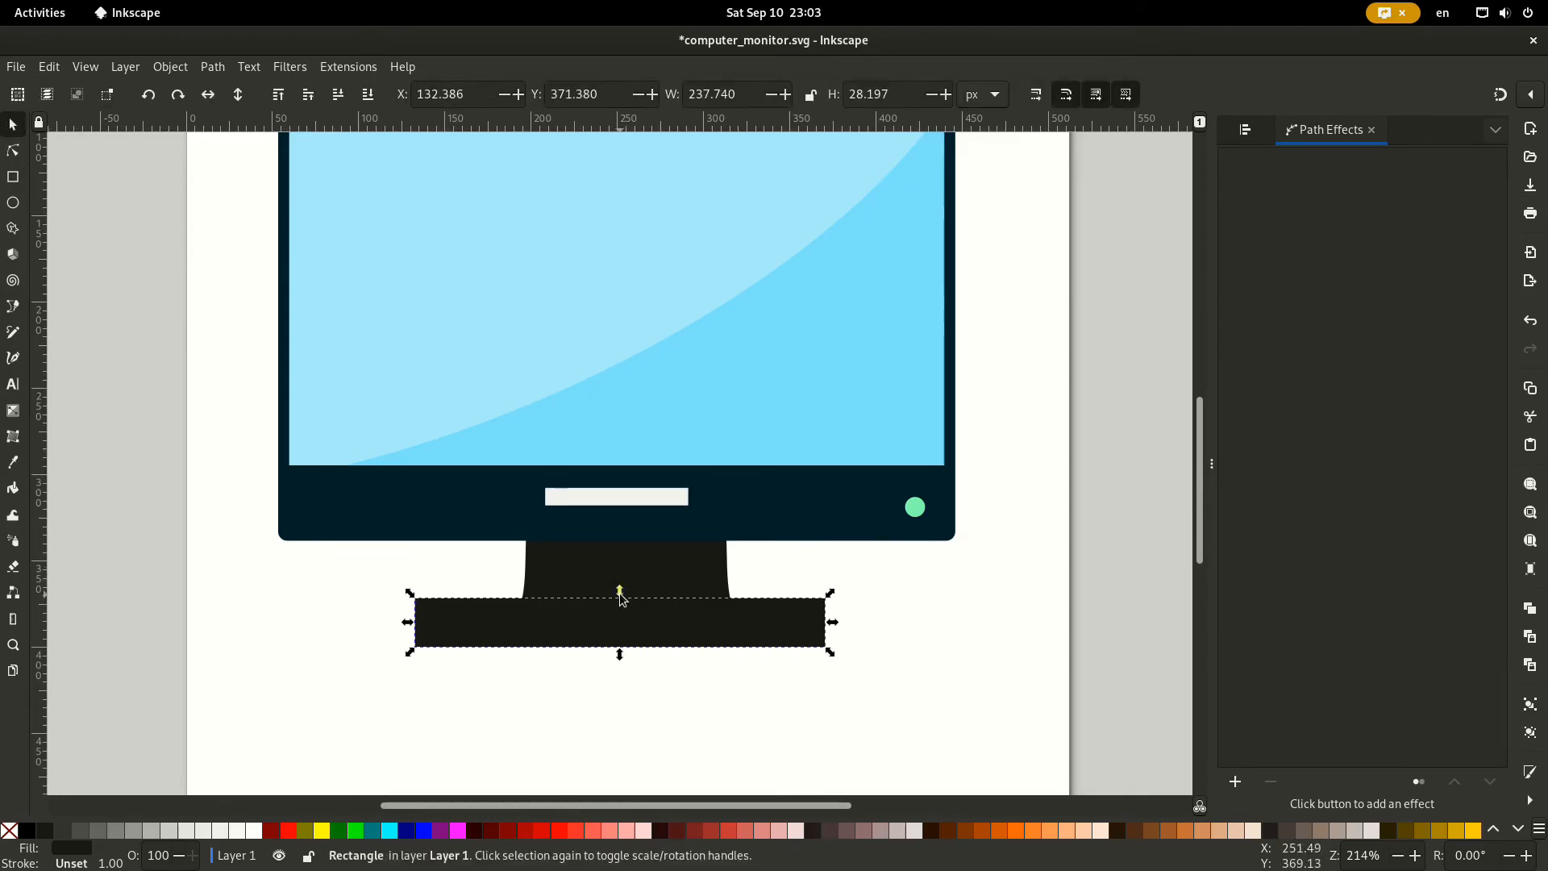
left_click_drag(621, 595, 623, 621)
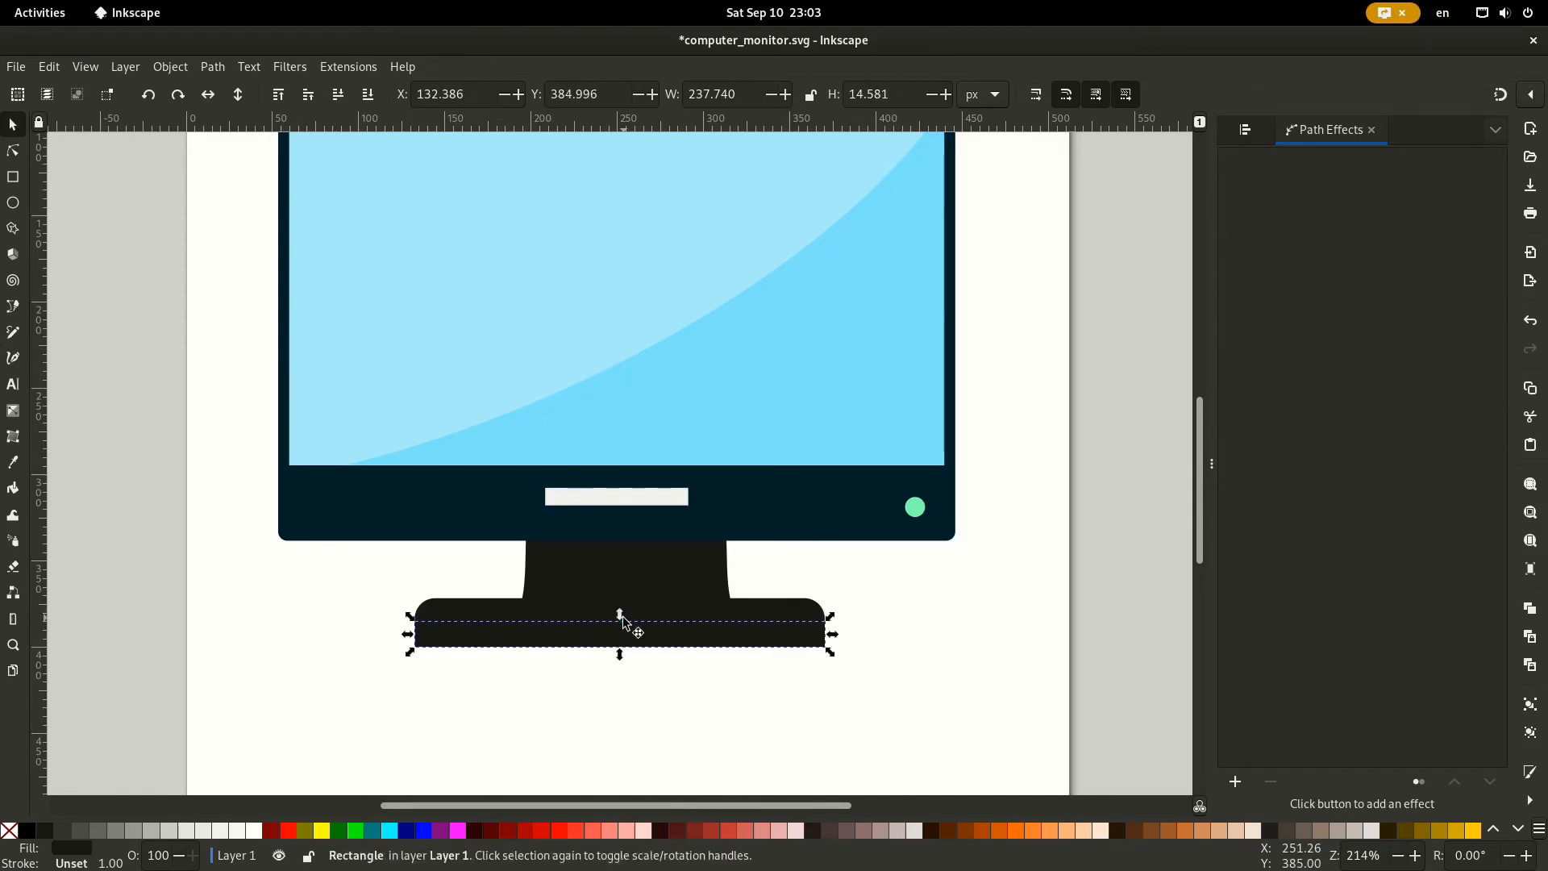
left_click(724, 612, "shift")
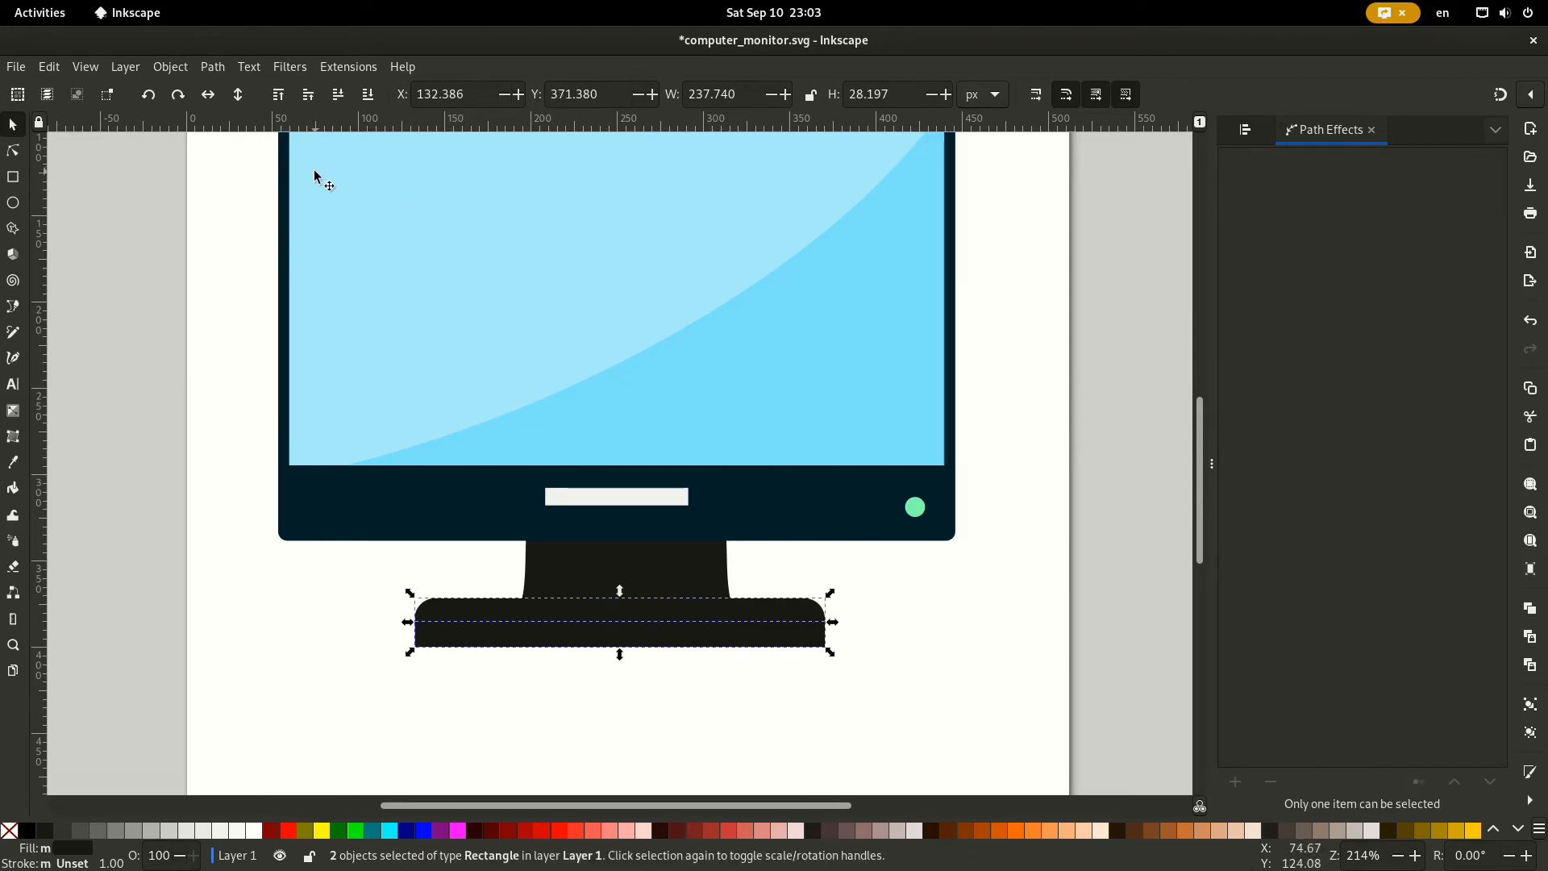
left_click(214, 67)
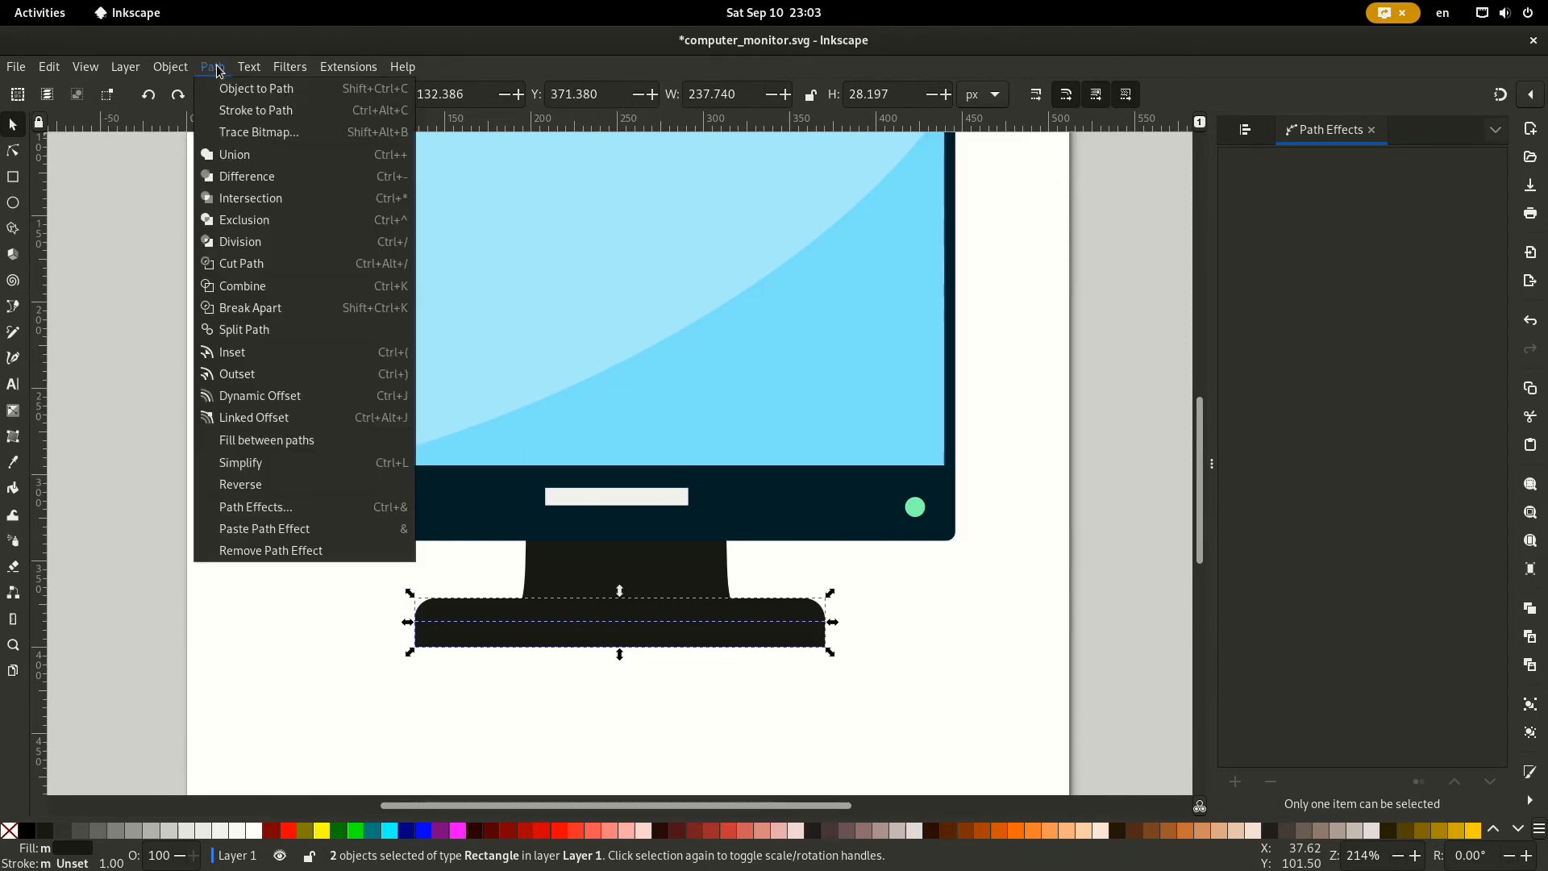
left_click(224, 155)
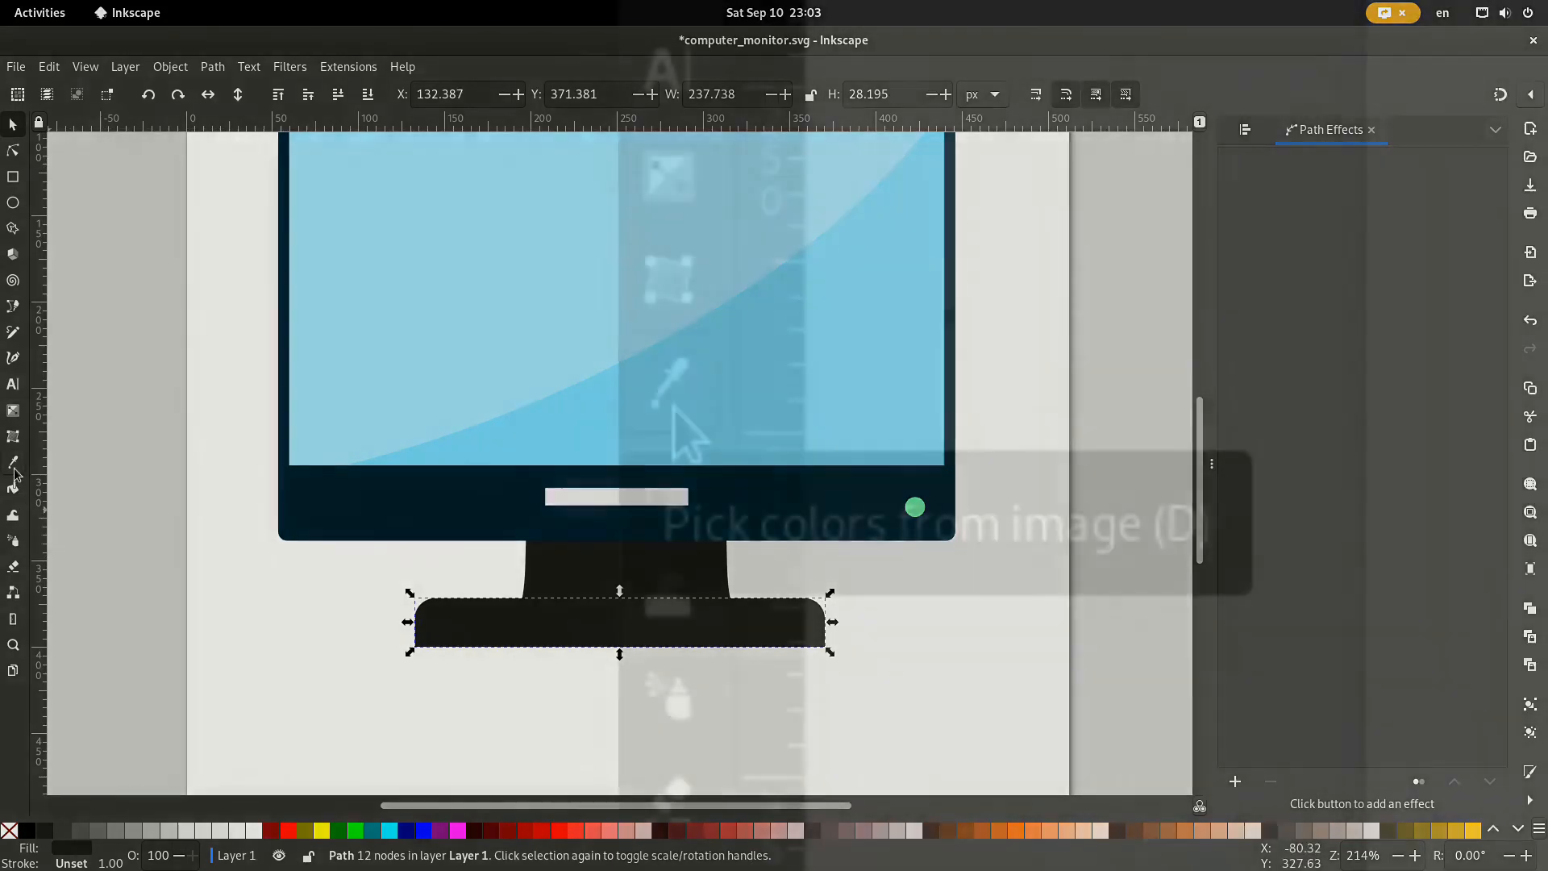
Fill the united stand base with the monitor frame's dark color #00222b, sampled from the frame.
left_click(13, 466)
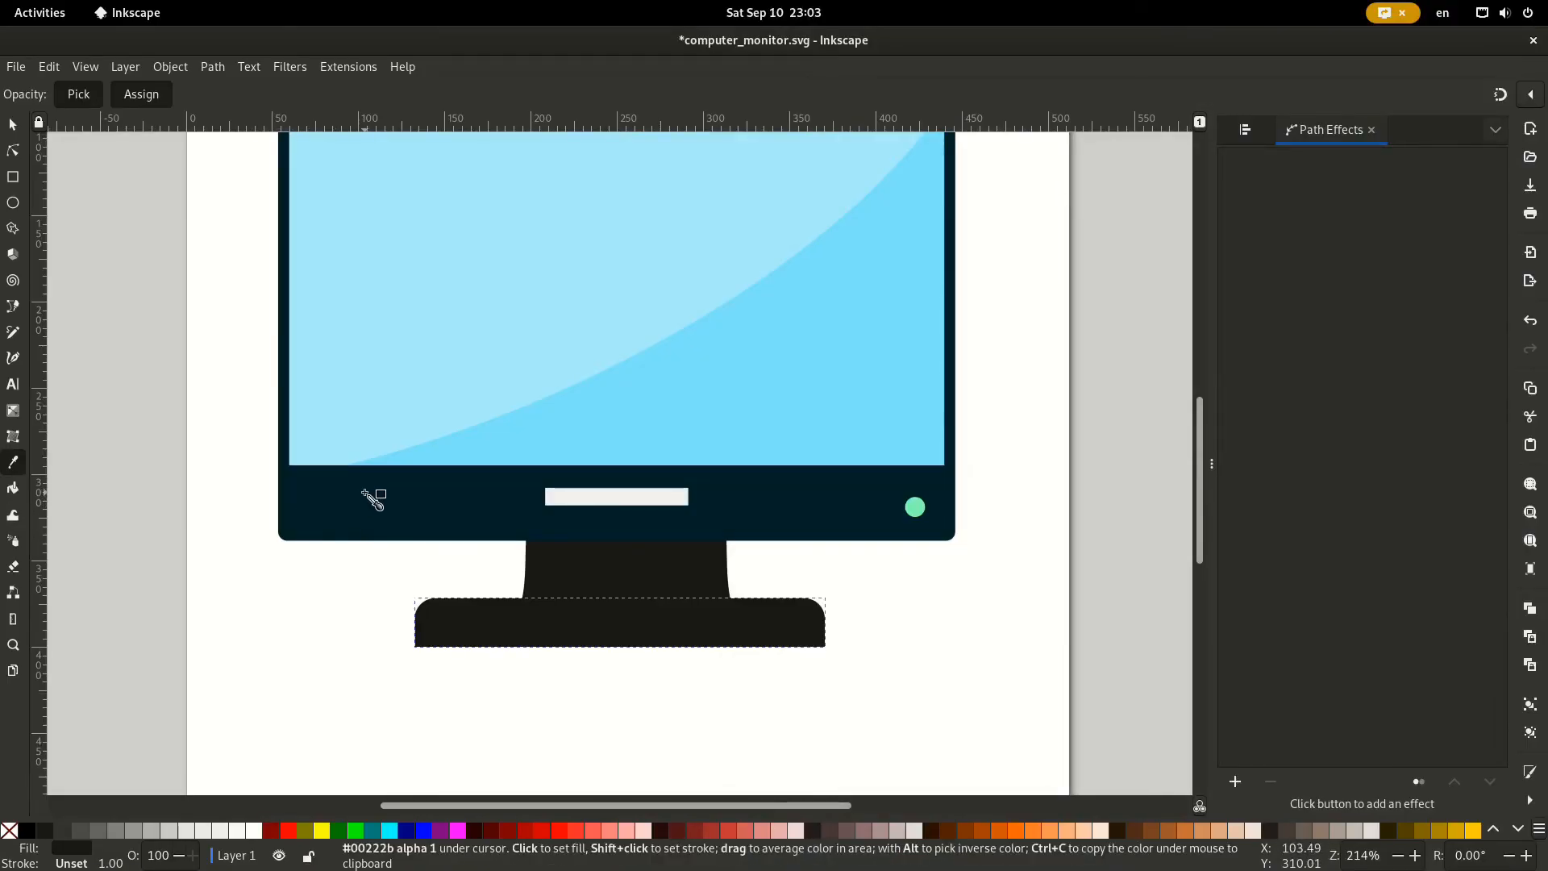
left_click(364, 492)
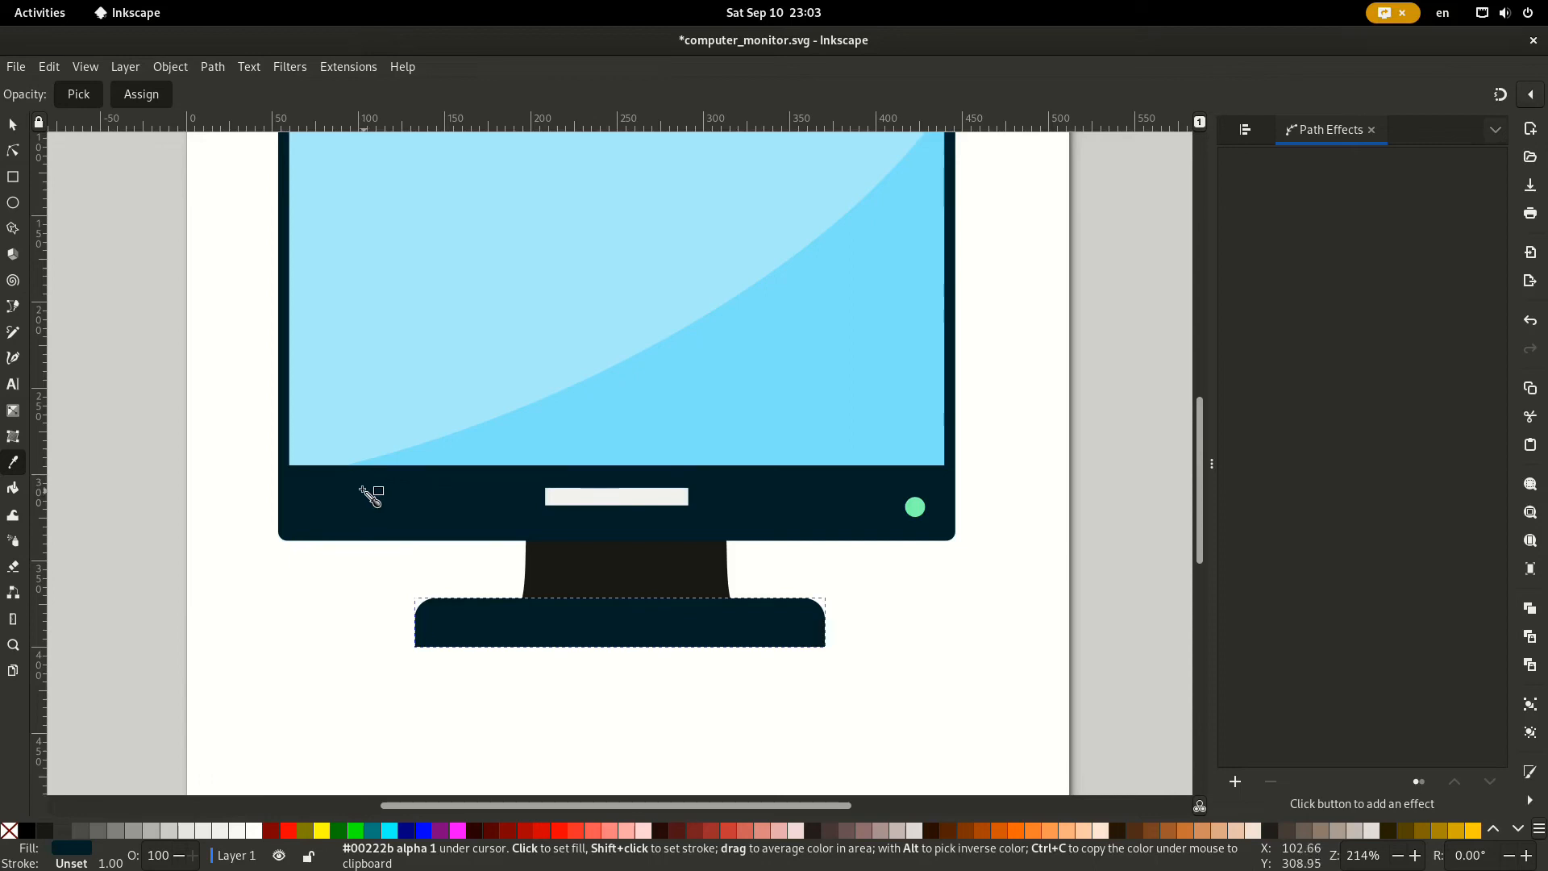
left_click(12, 127)
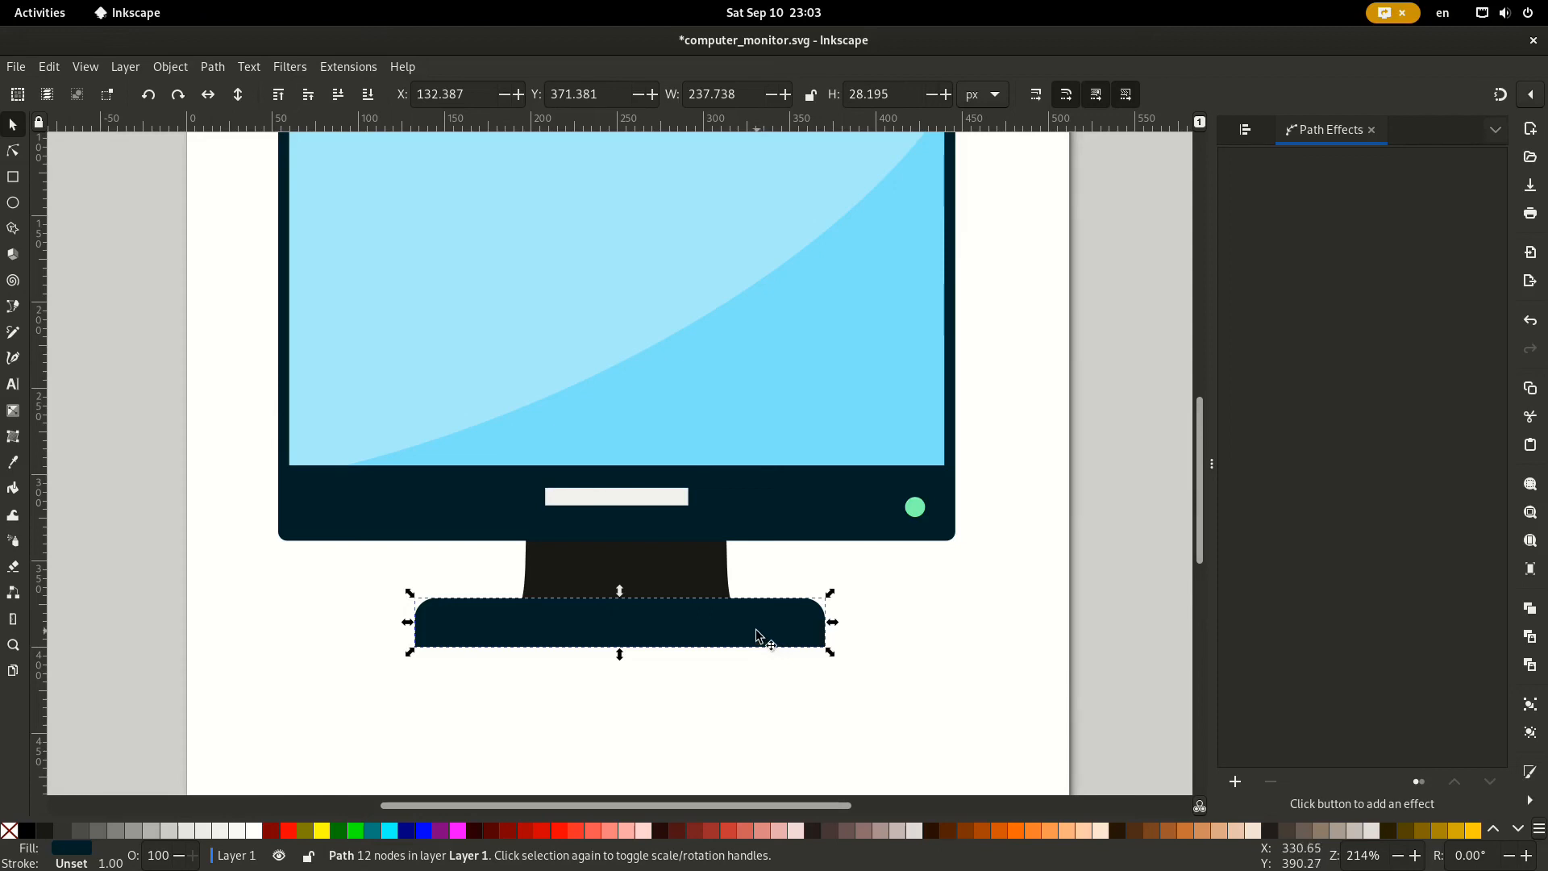
Center the stand base and neck horizontally on the monitor frame, aligning relative to the last selected object.
left_click(681, 577, "shift")
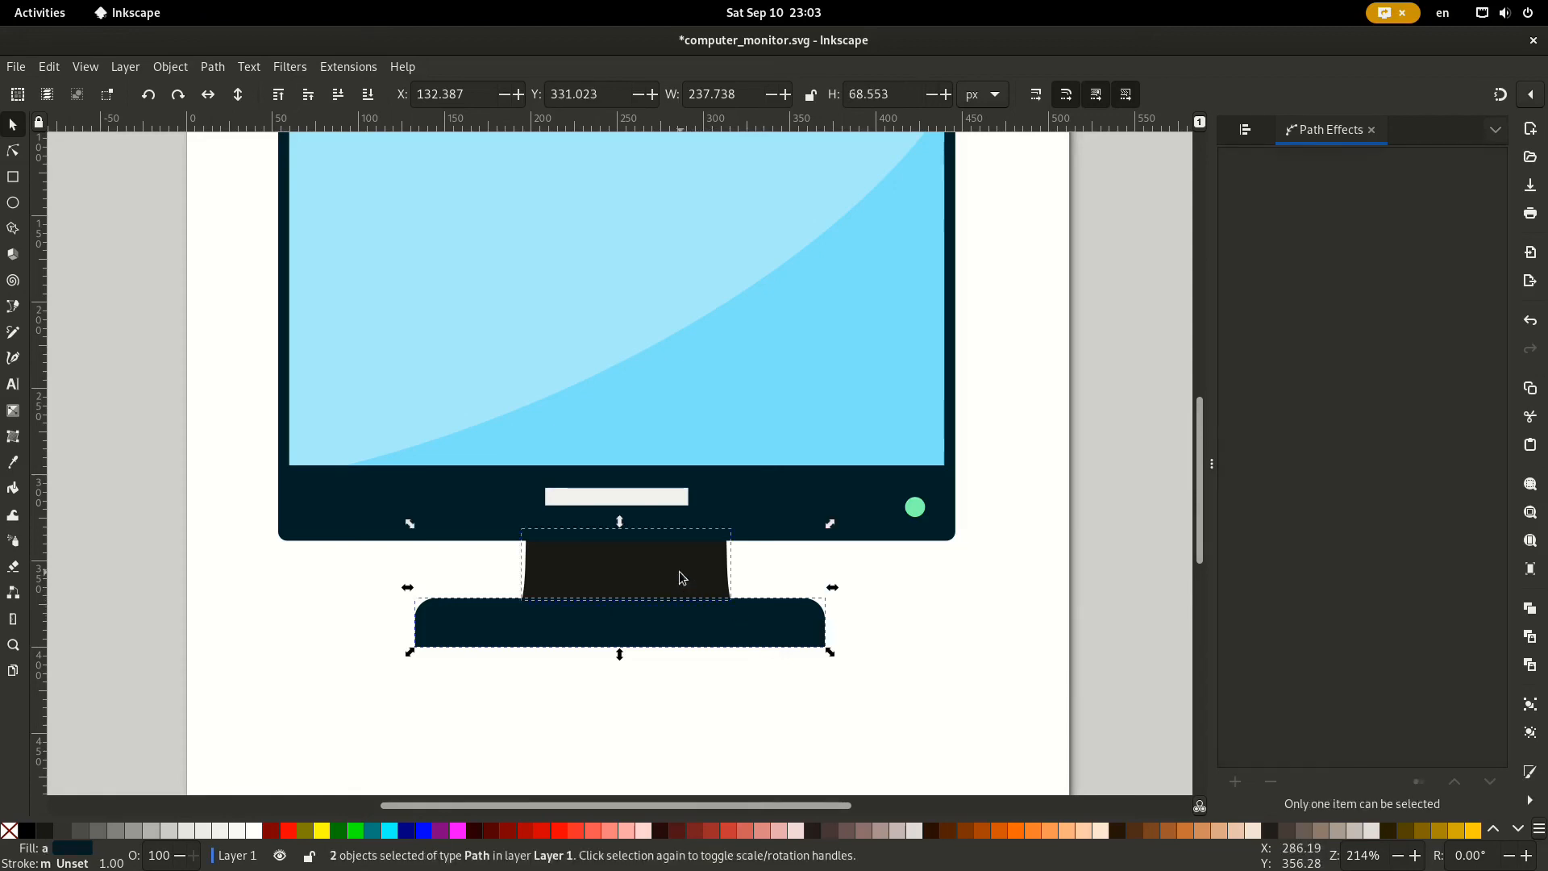
left_click(782, 502, "shift")
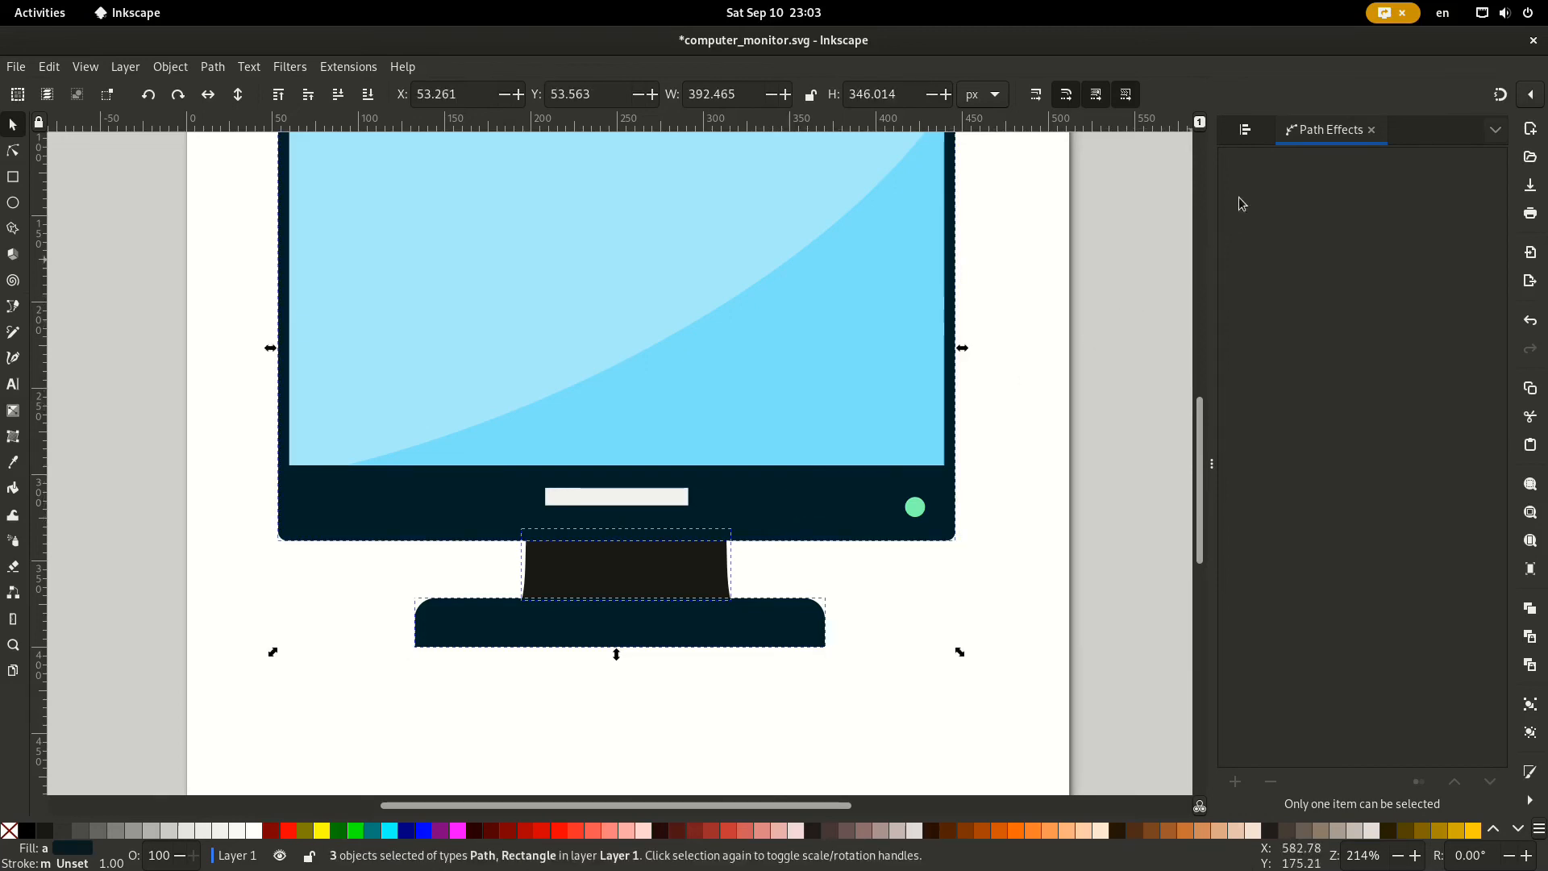
left_click(1244, 131)
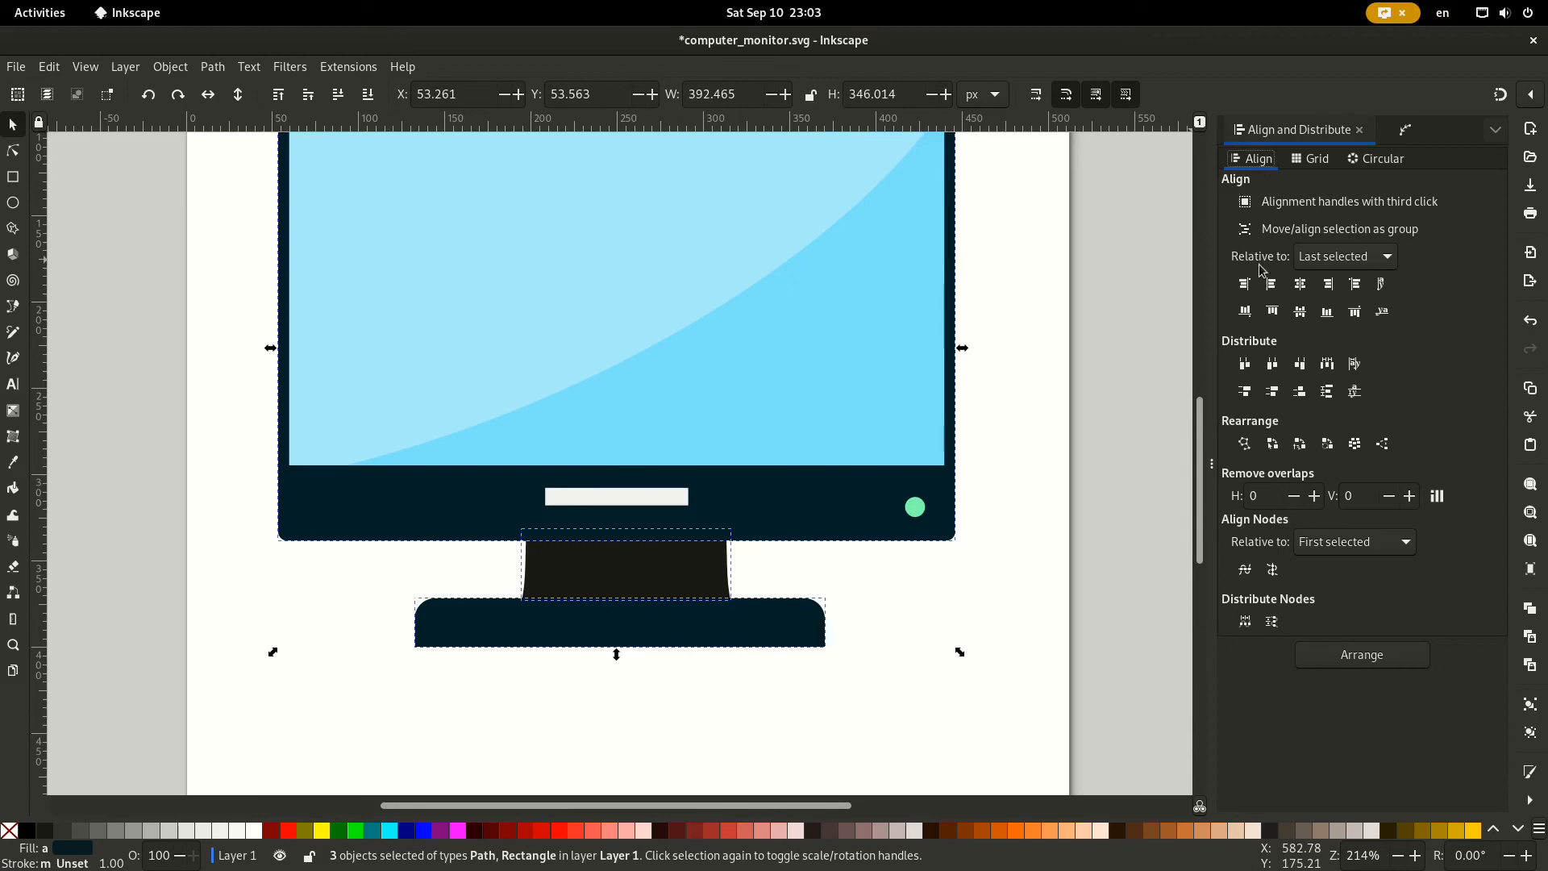
left_click(1330, 258)
left_click(1330, 259)
left_click(1307, 287)
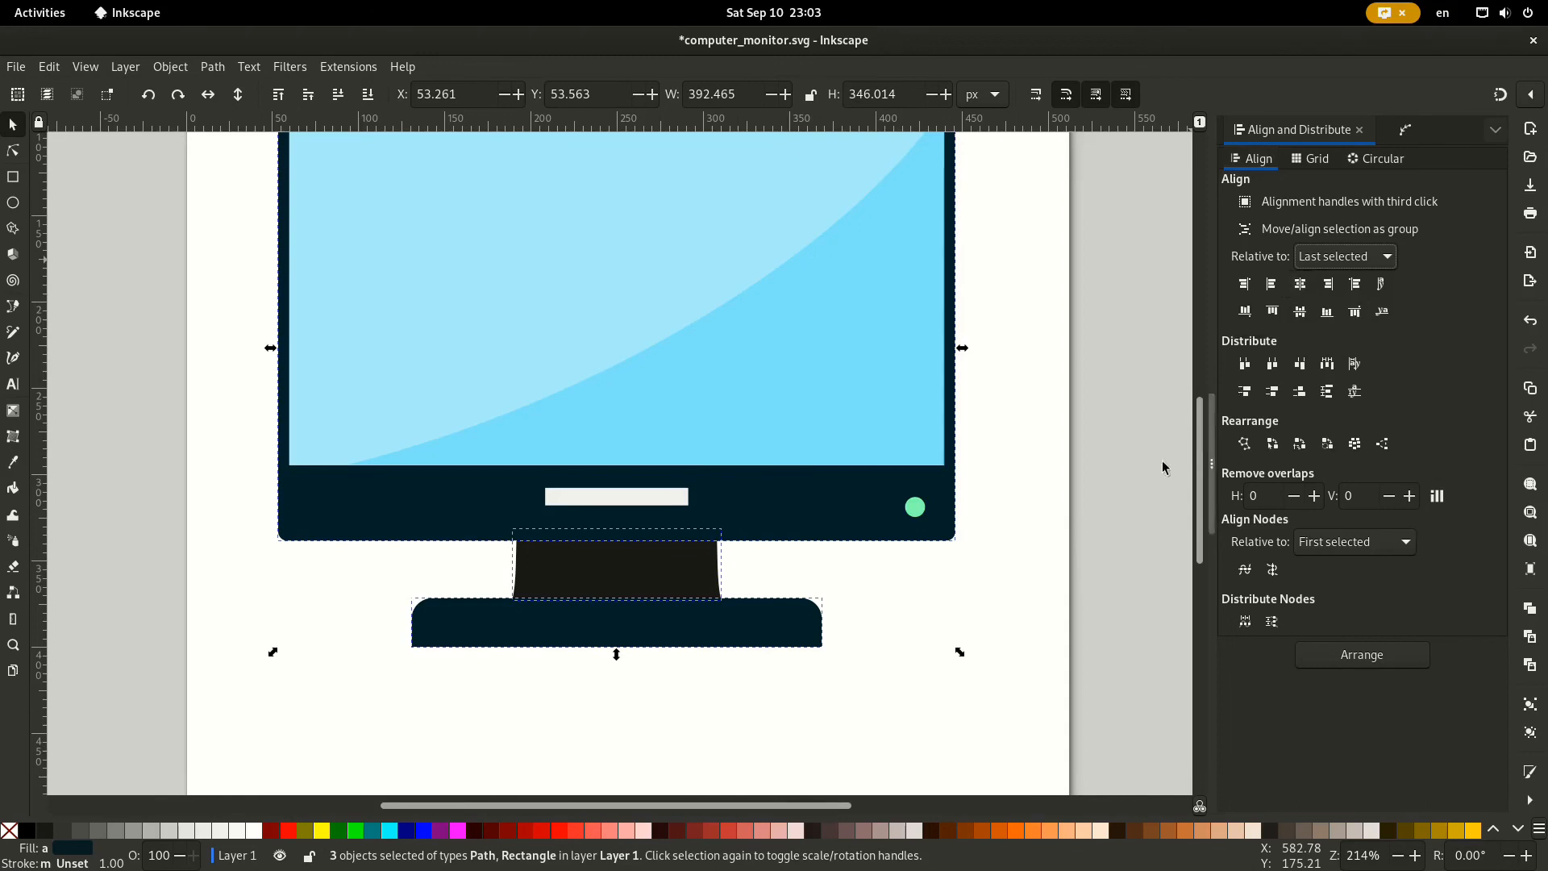
Select all the monitor's objects and combine them into one group.
left_click(1019, 564)
scroll(1013, 556, "down", 1)
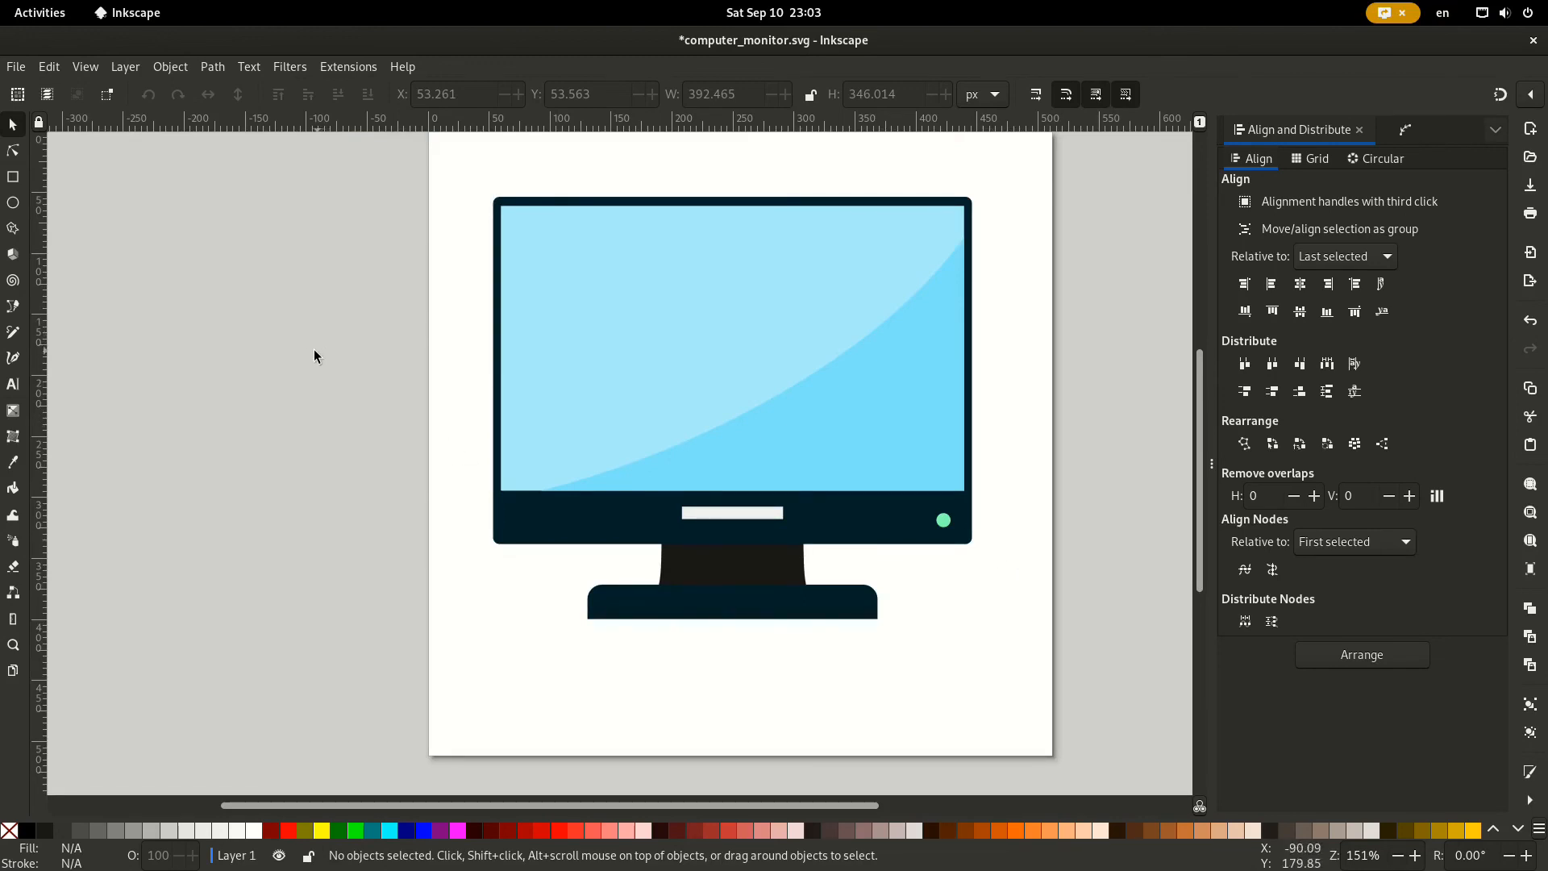
left_click(49, 67)
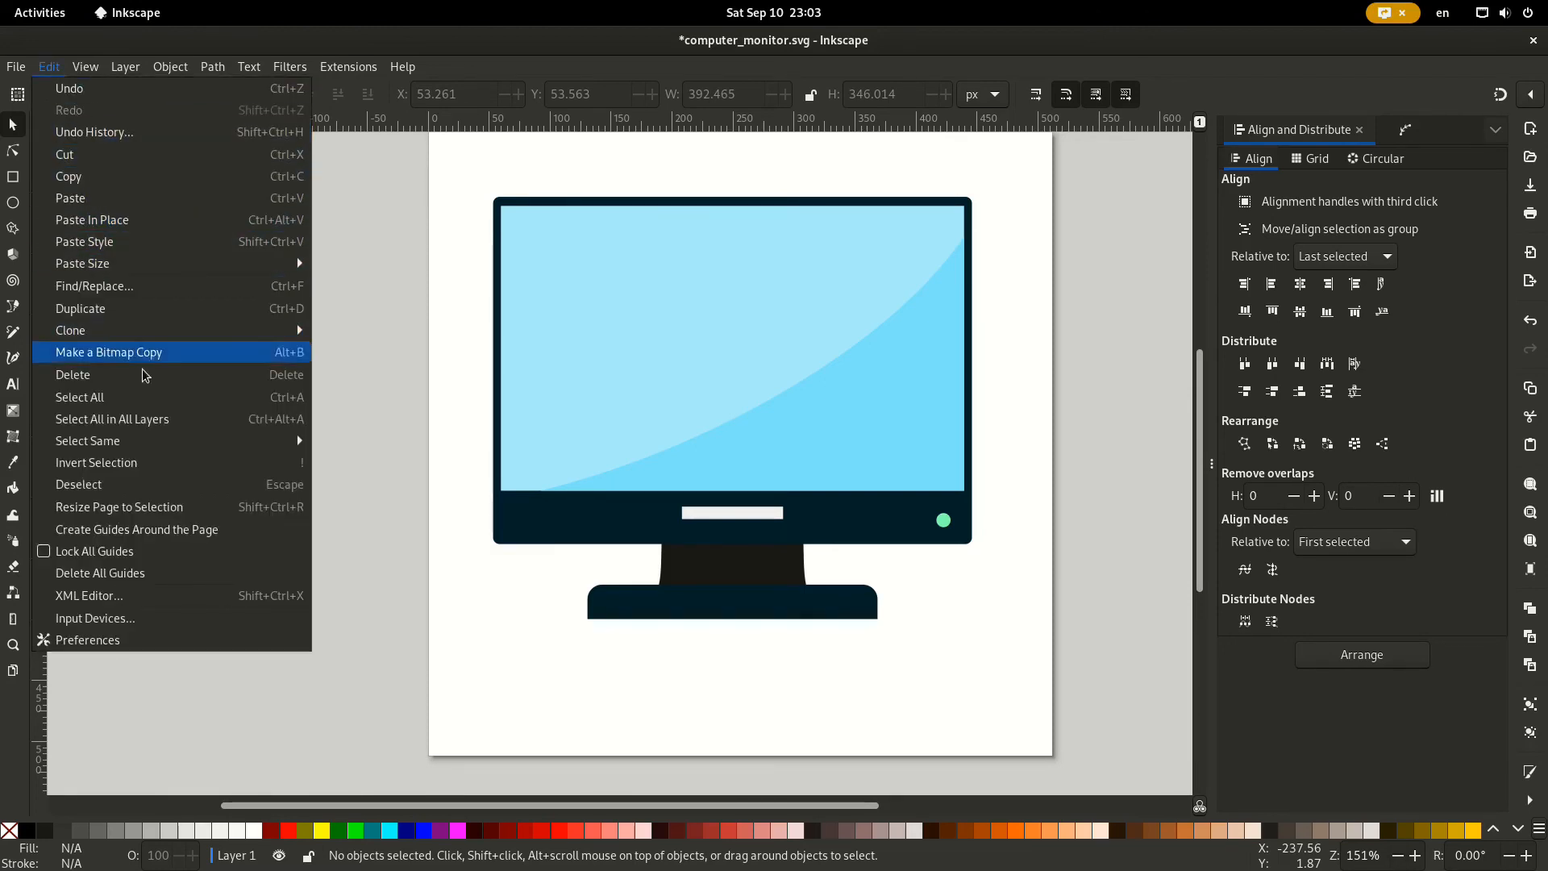
left_click(142, 399)
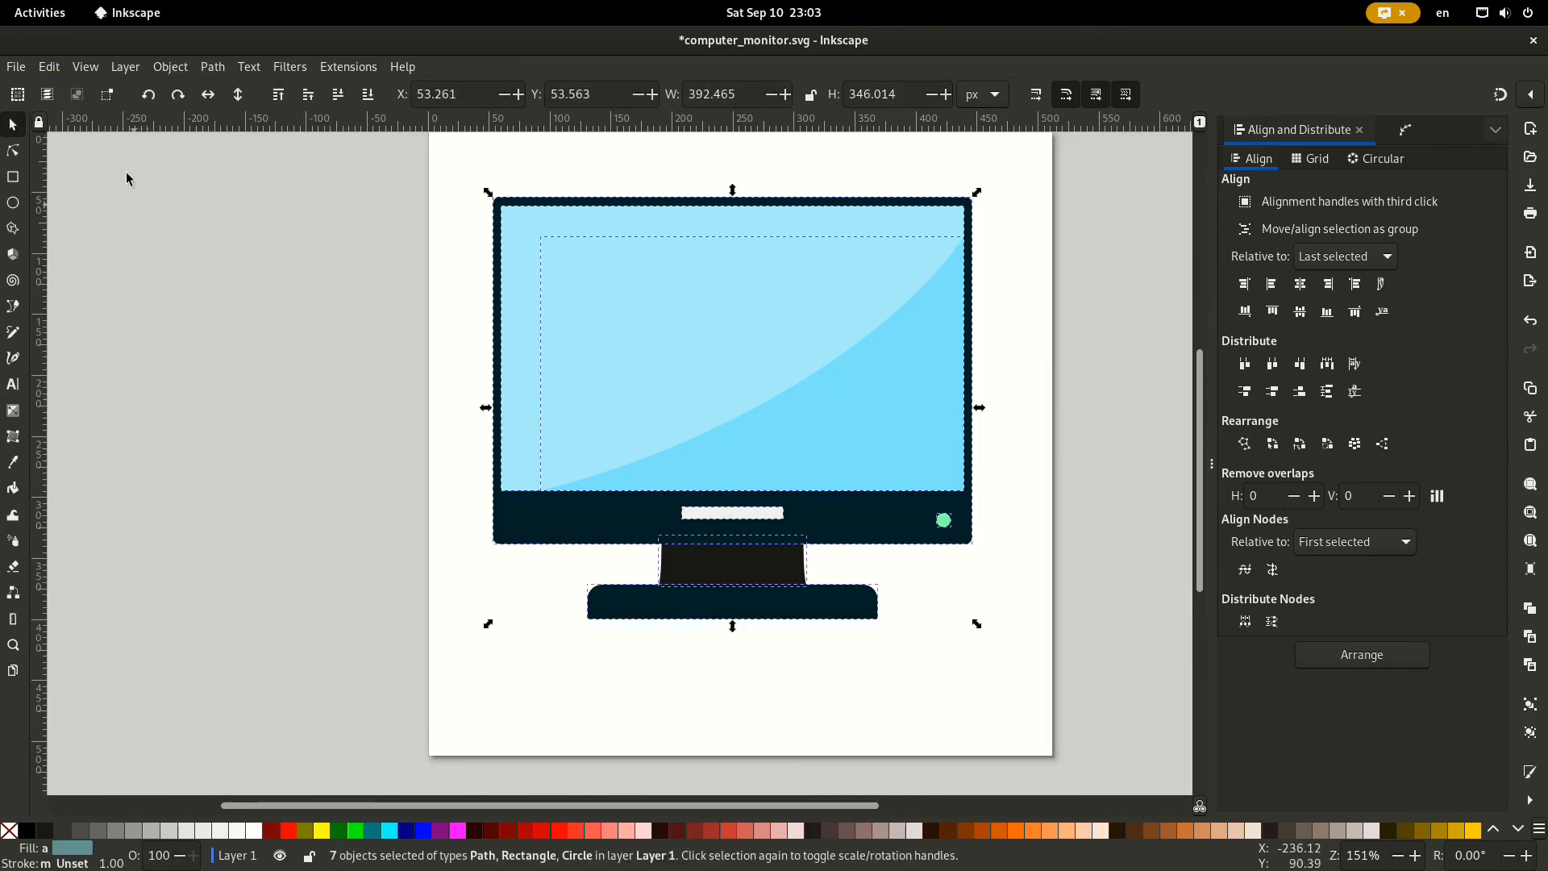
left_click(170, 66)
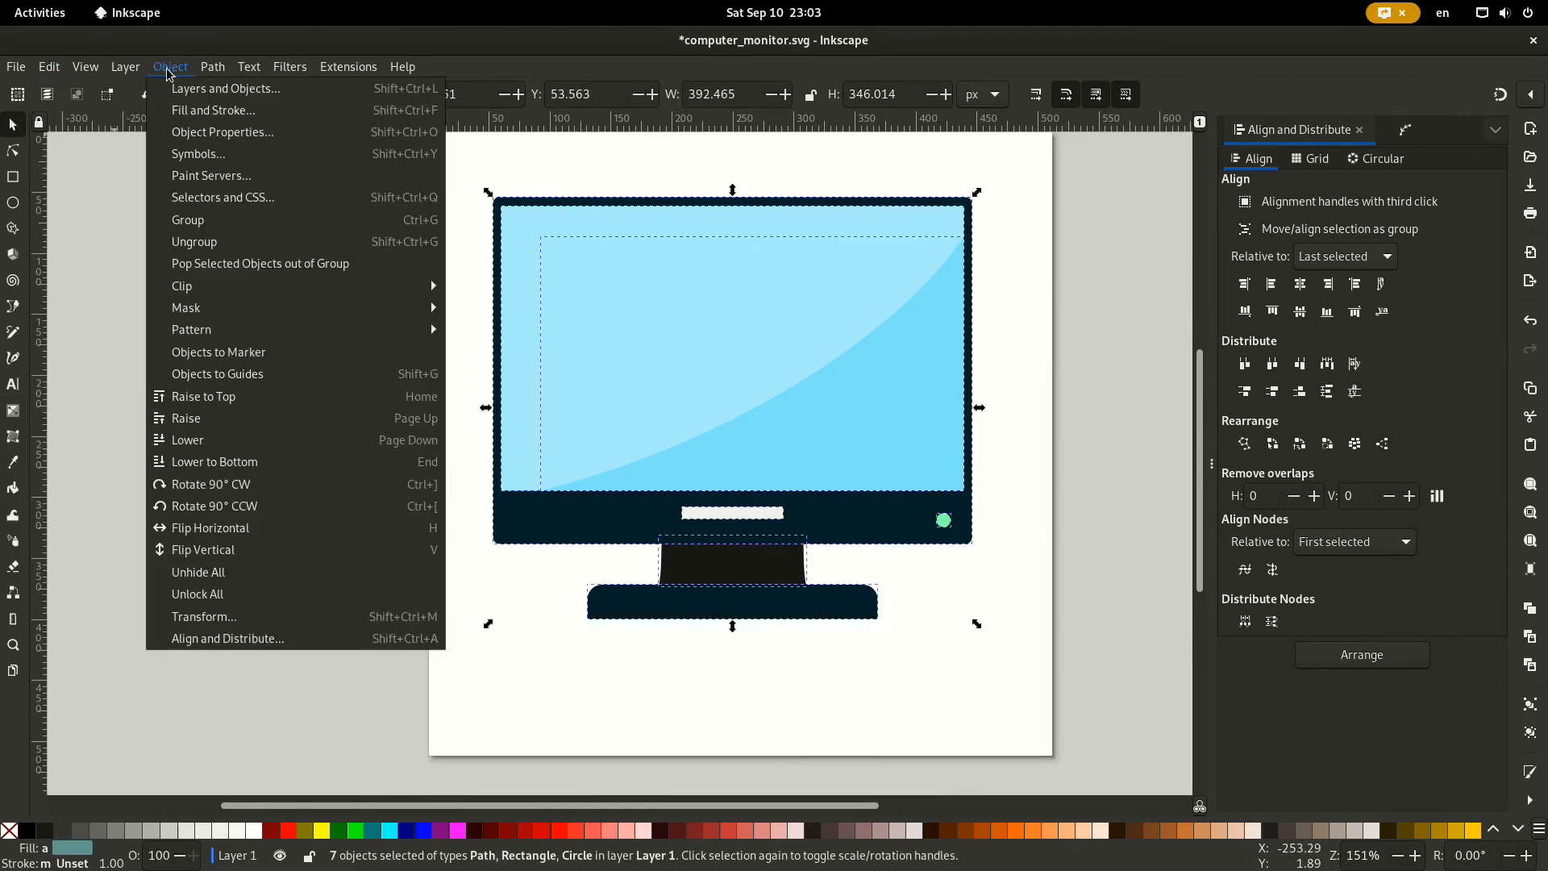
left_click(202, 220)
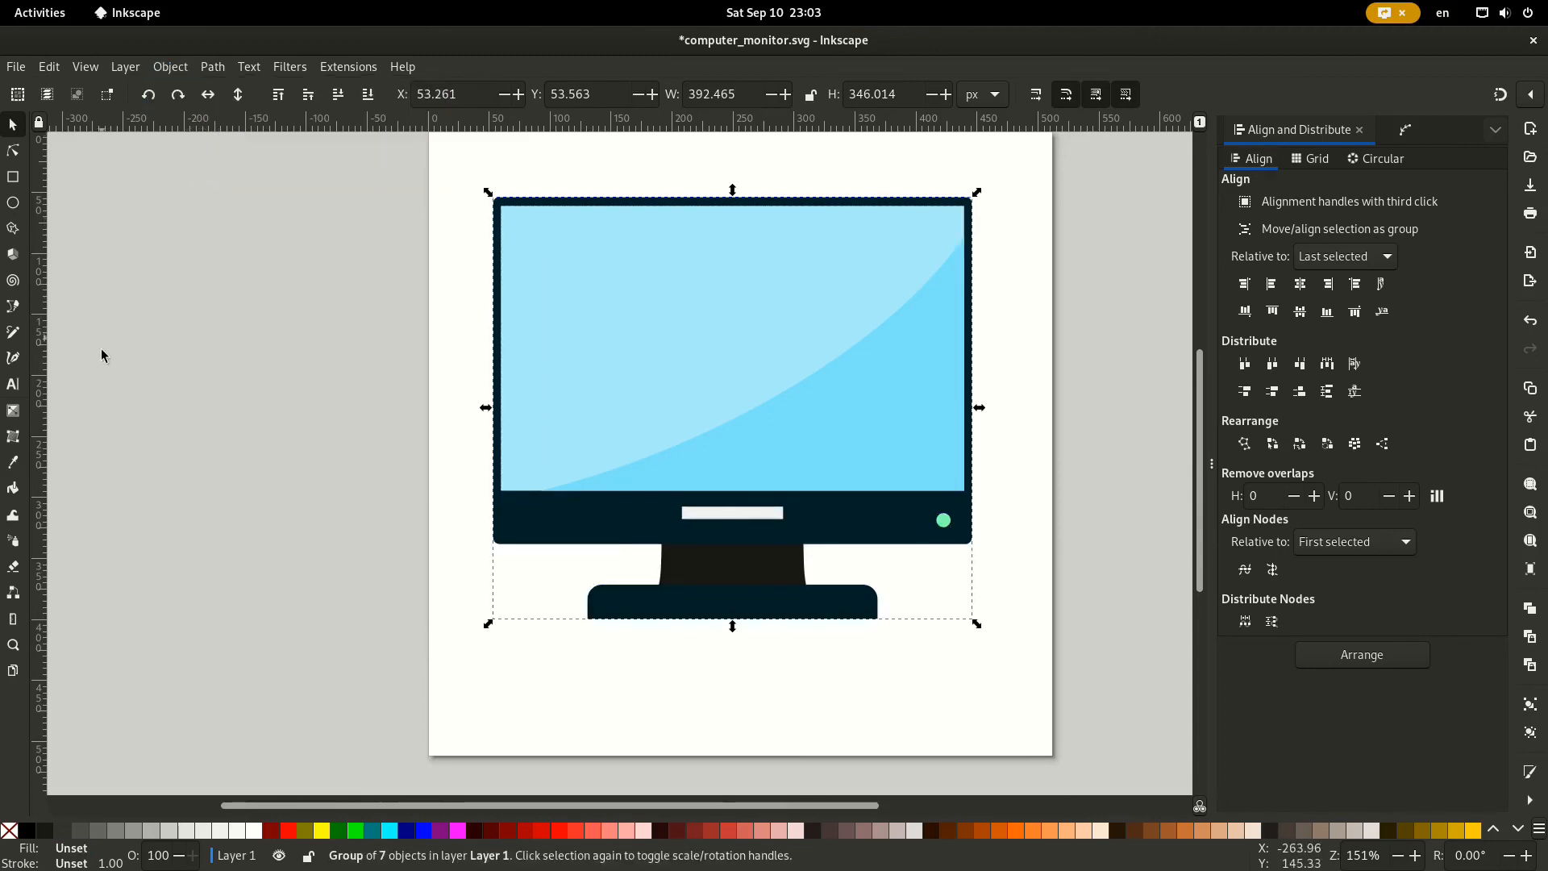
Center the monitor group horizontally and vertically relative to the page.
left_click(1318, 264)
left_click(1321, 360)
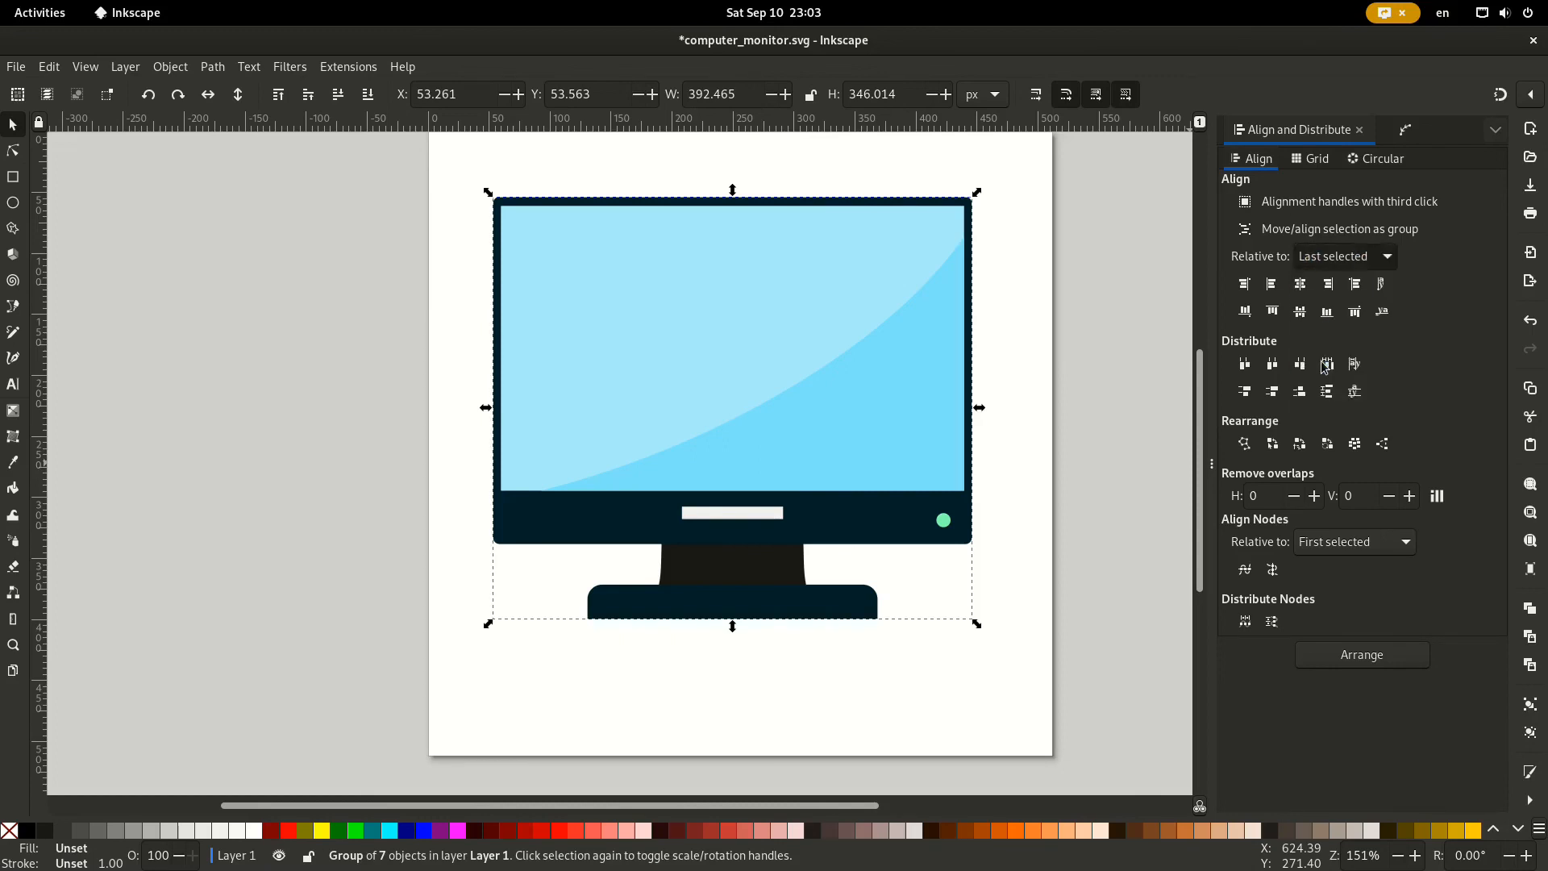
left_click(1300, 284)
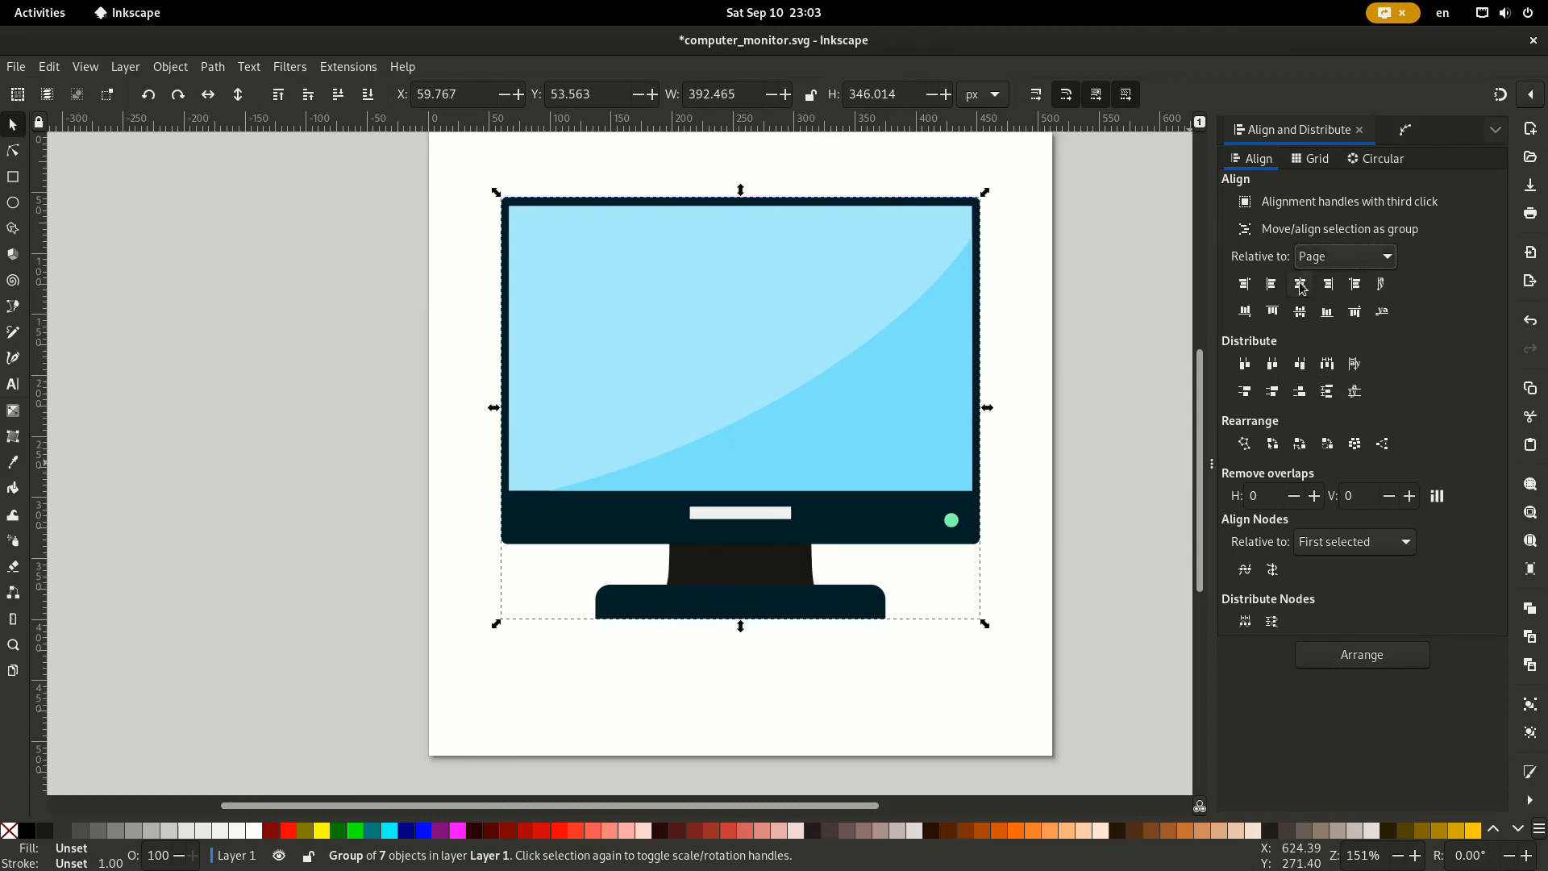
left_click(1300, 312)
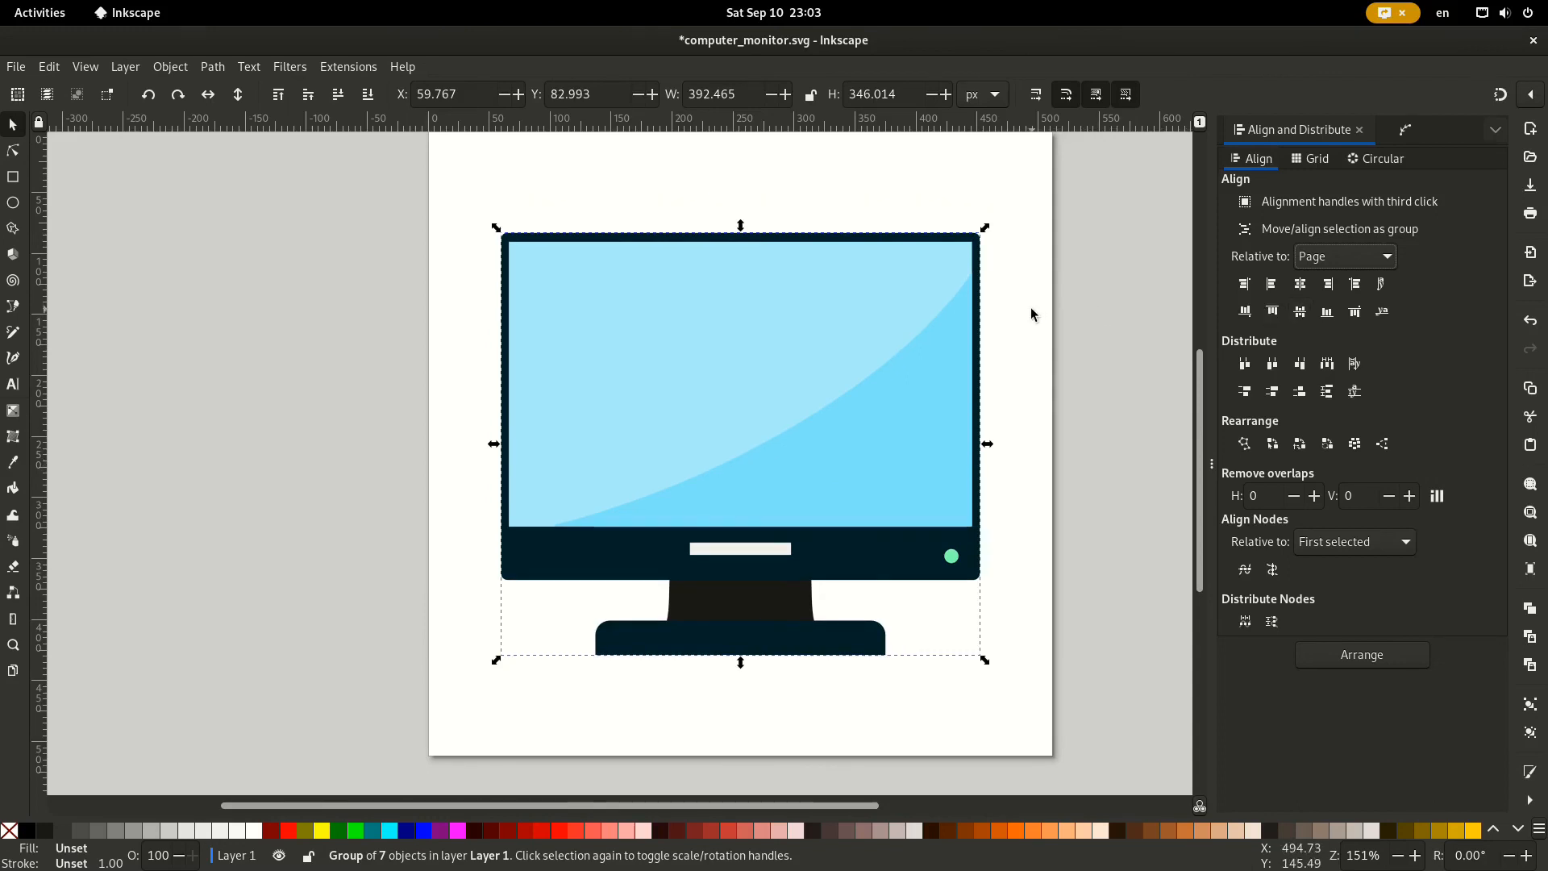
Deselect the monitor group and save the document.
scroll(1030, 315, "up", 1)
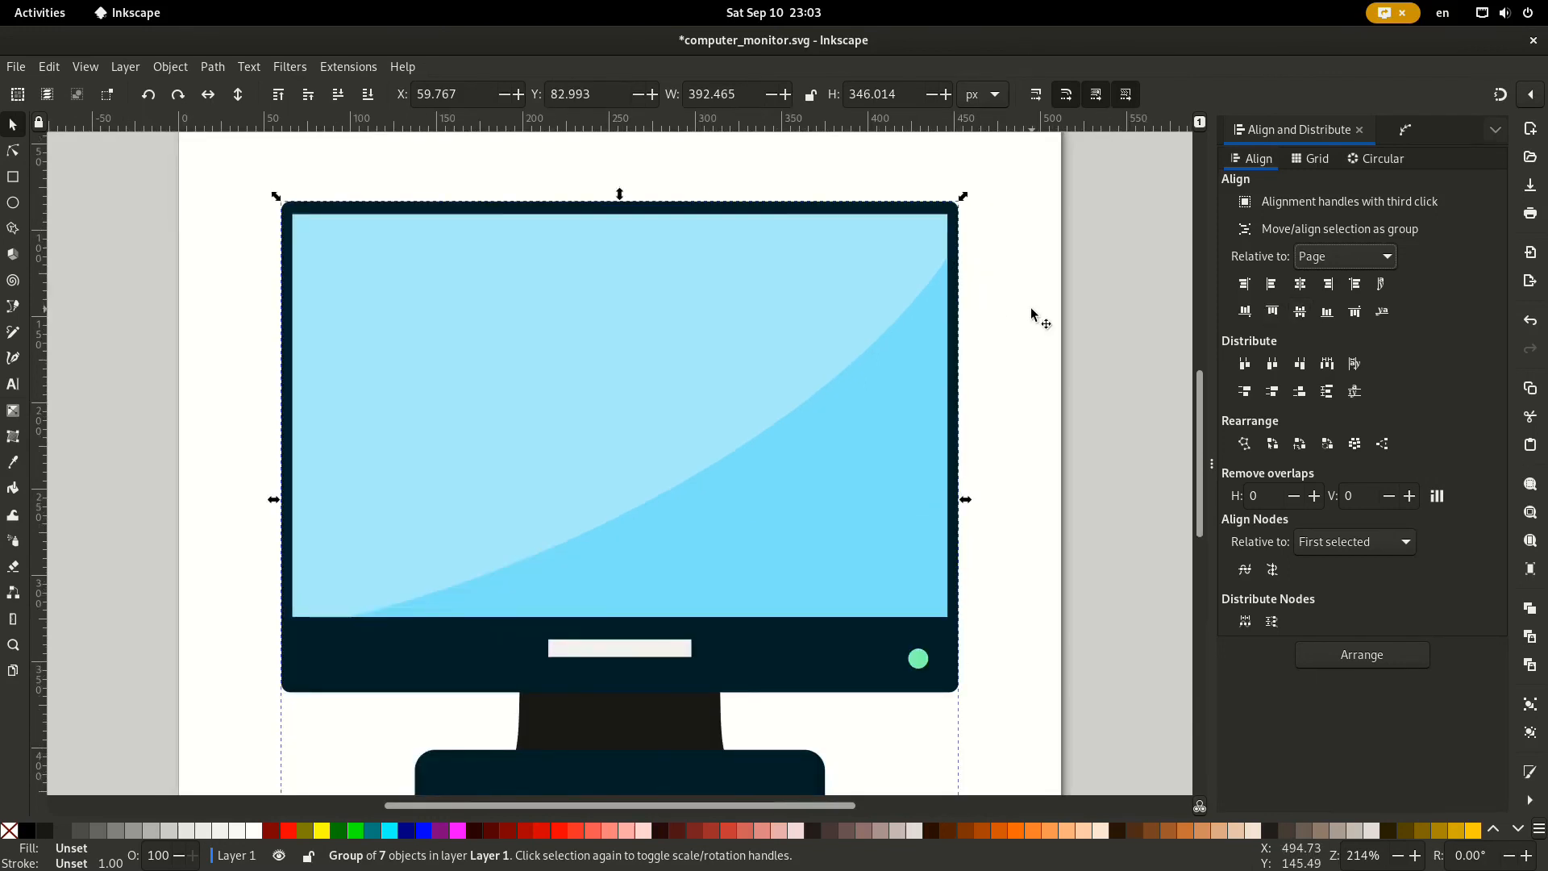
scroll(1030, 314, "down", 2)
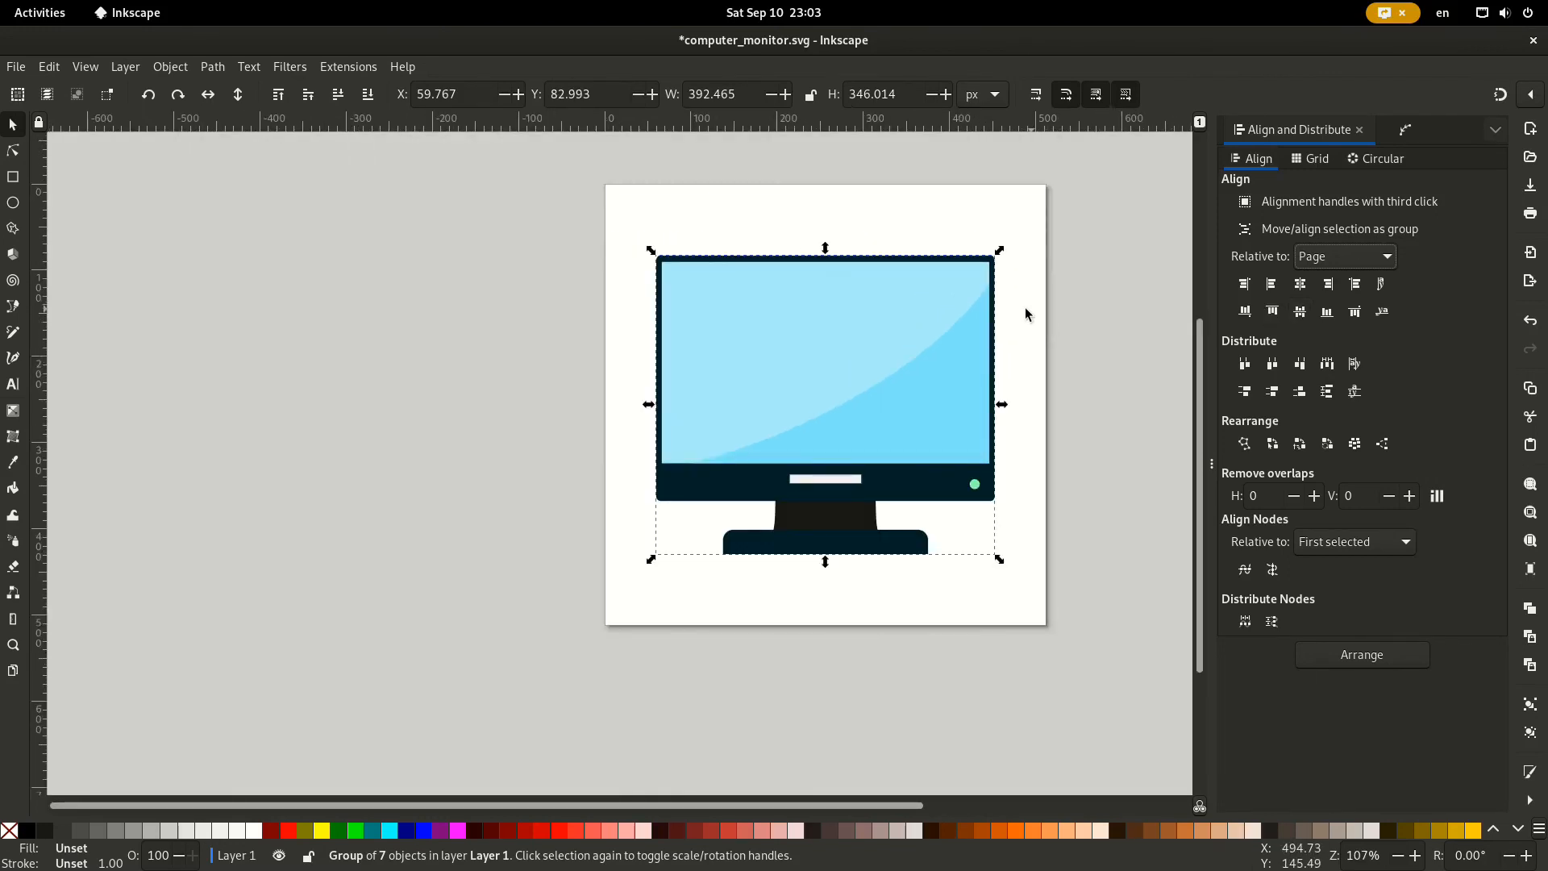
left_click_drag(888, 325, 667, 346)
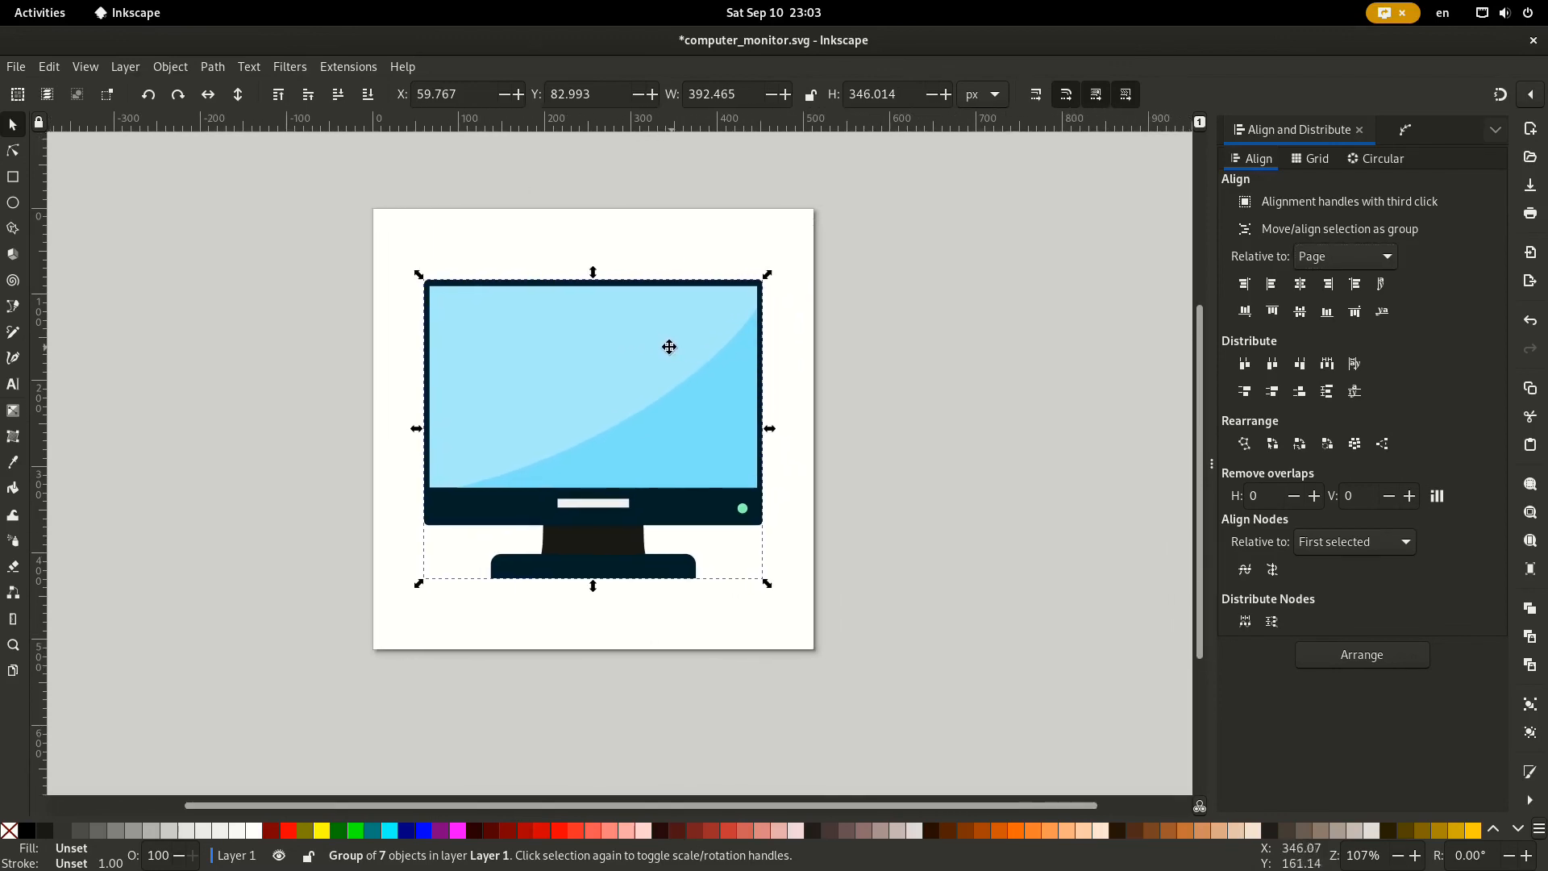
left_click(863, 341)
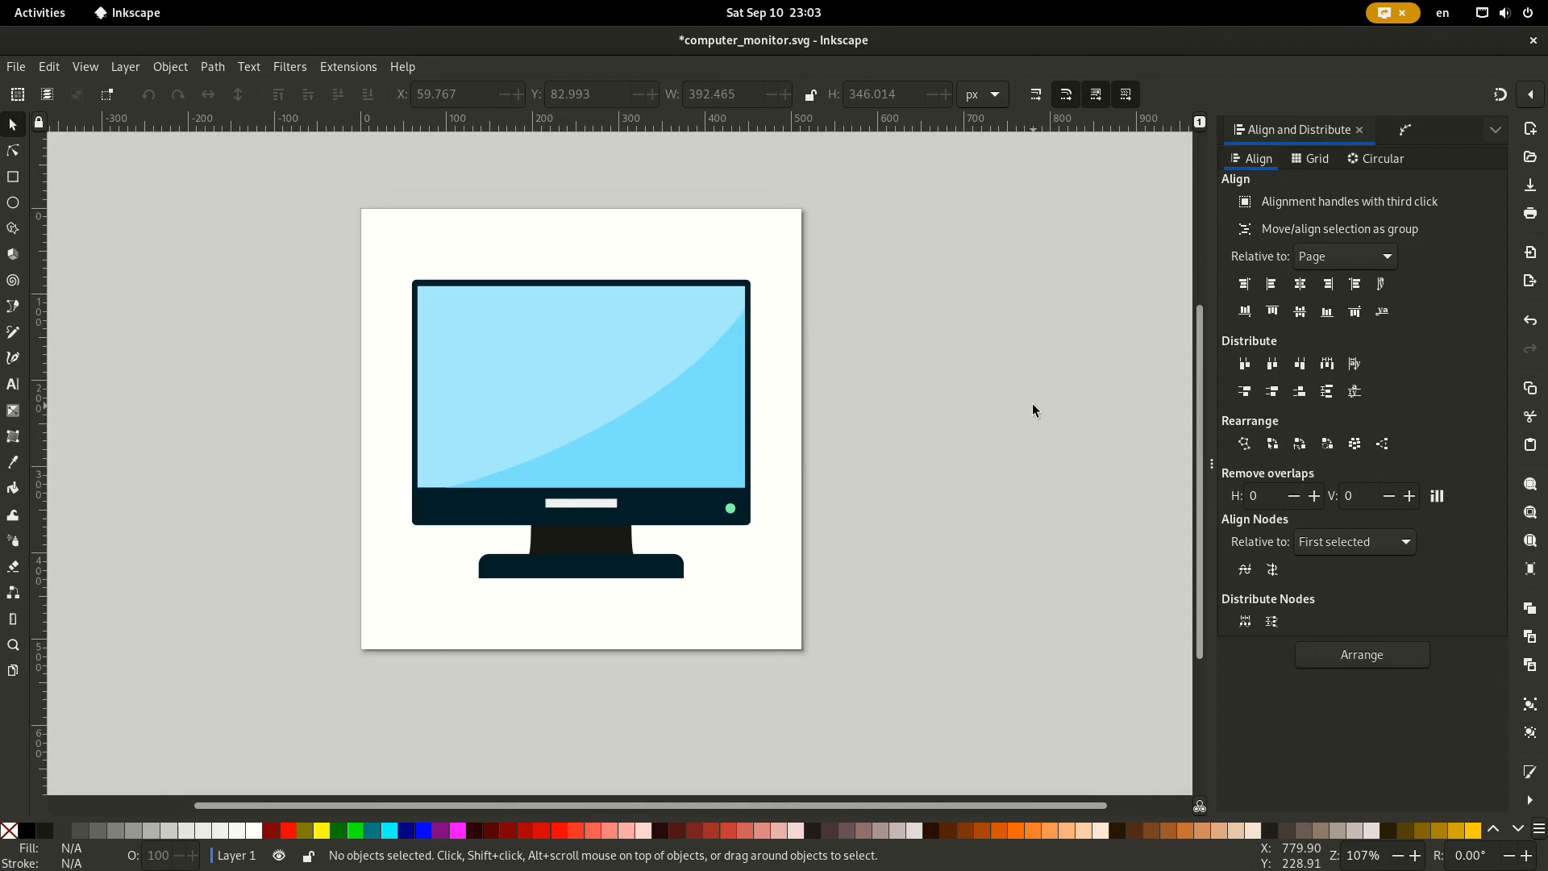
key("ctrl+s")
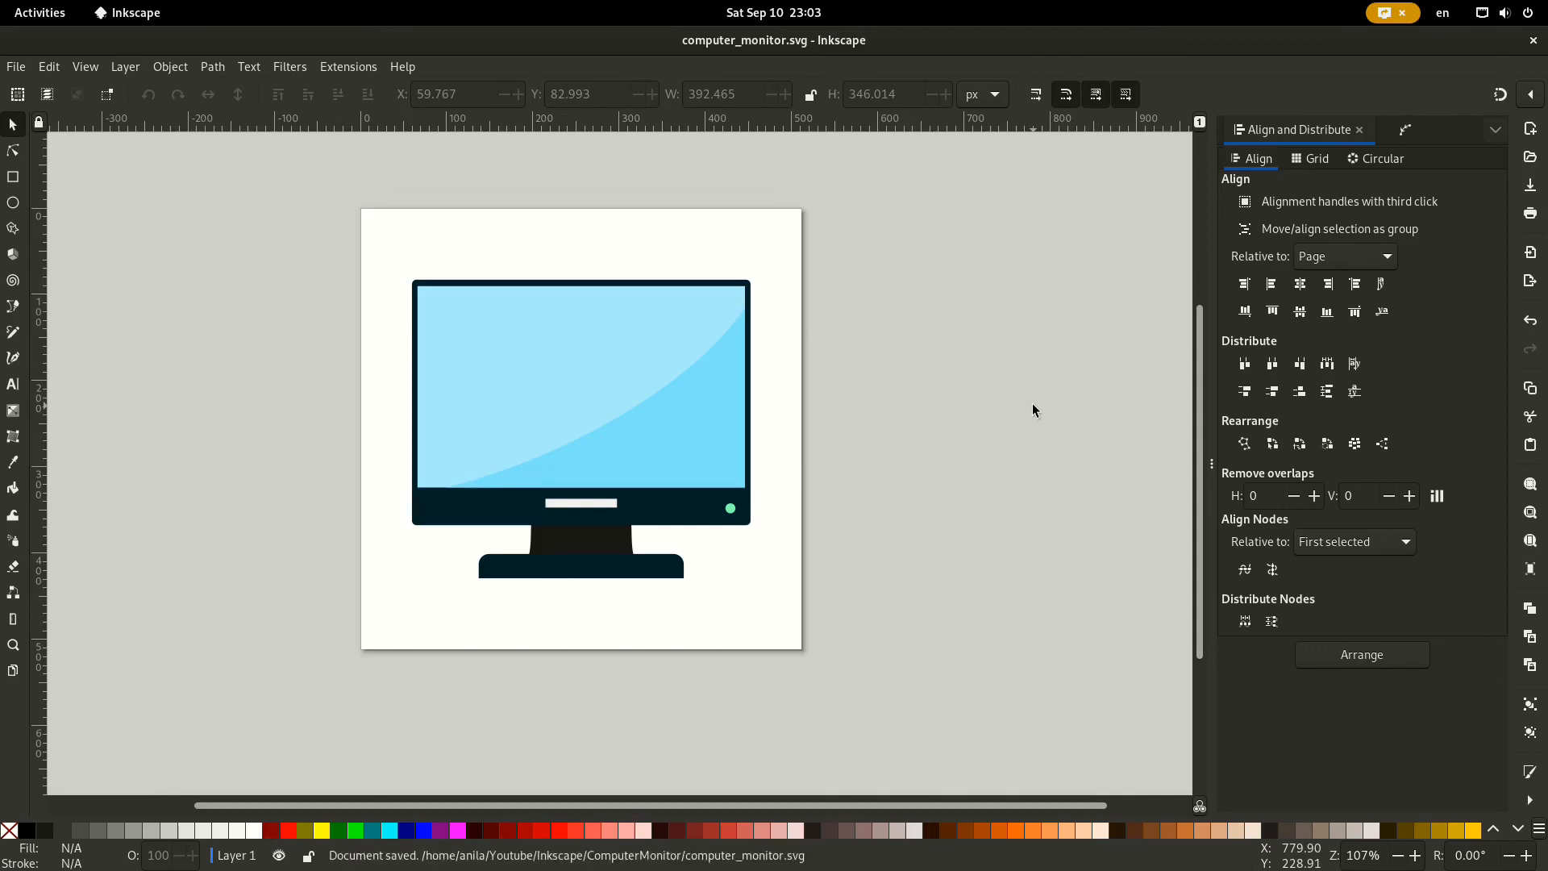